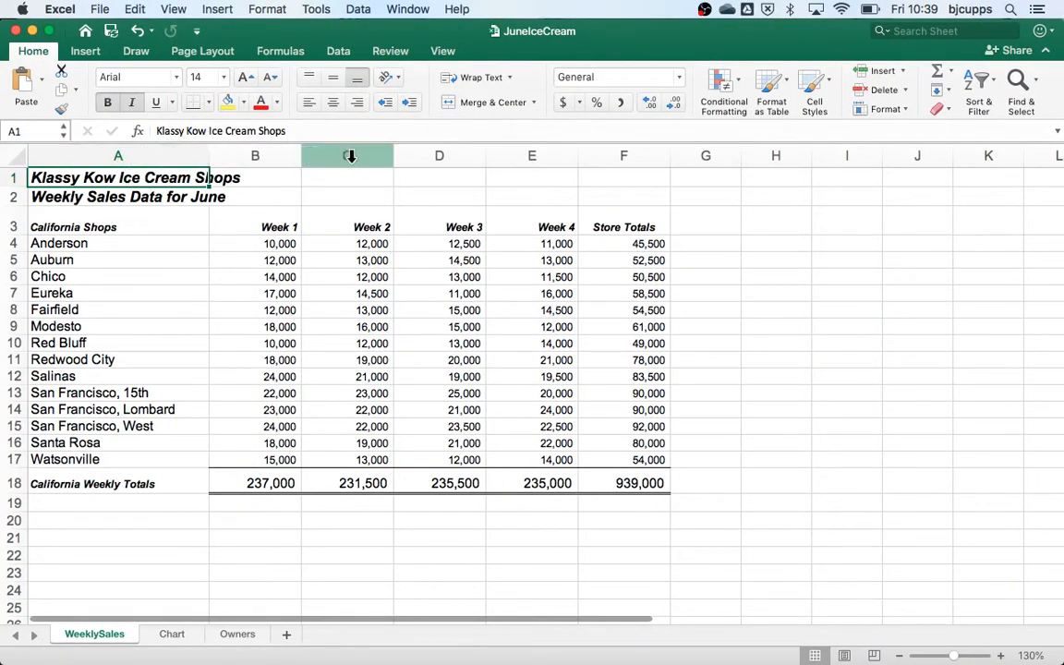
# - Insert a blank column before the Store Totals column and undo the insertion
pyautogui.click(628, 150)
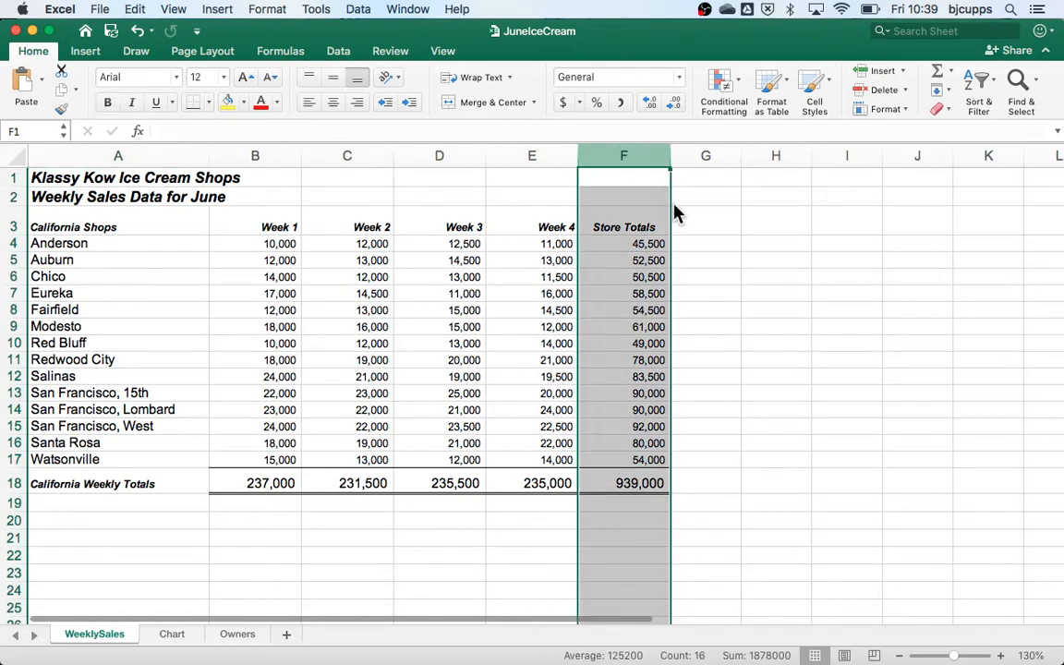
pyautogui.rightClick(628, 152)
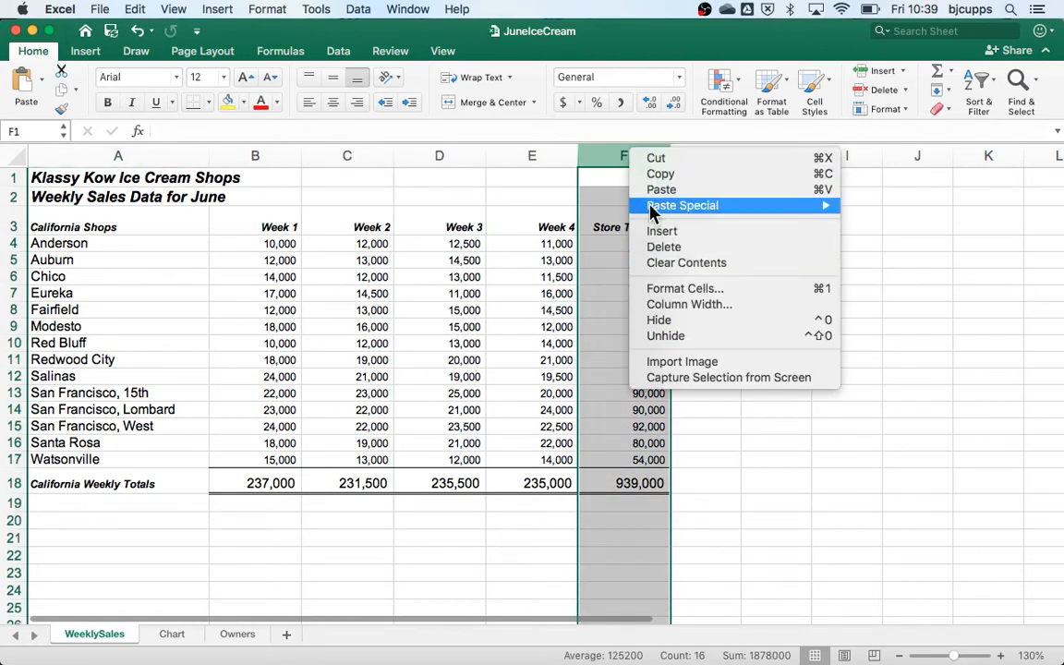
pyautogui.click(665, 232)
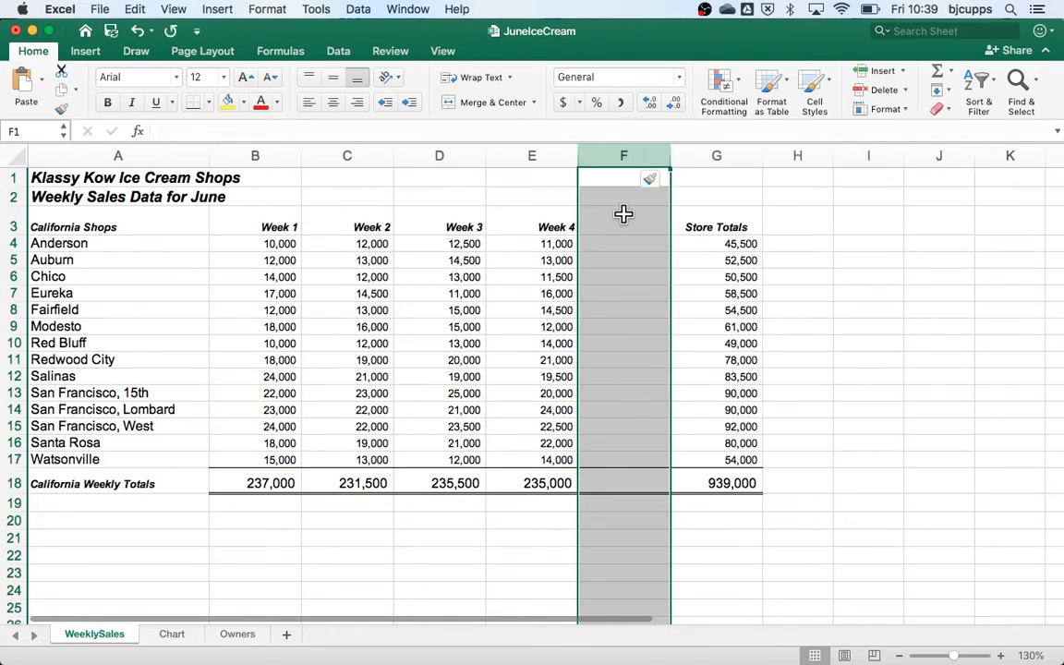
pyautogui.press('super+z')
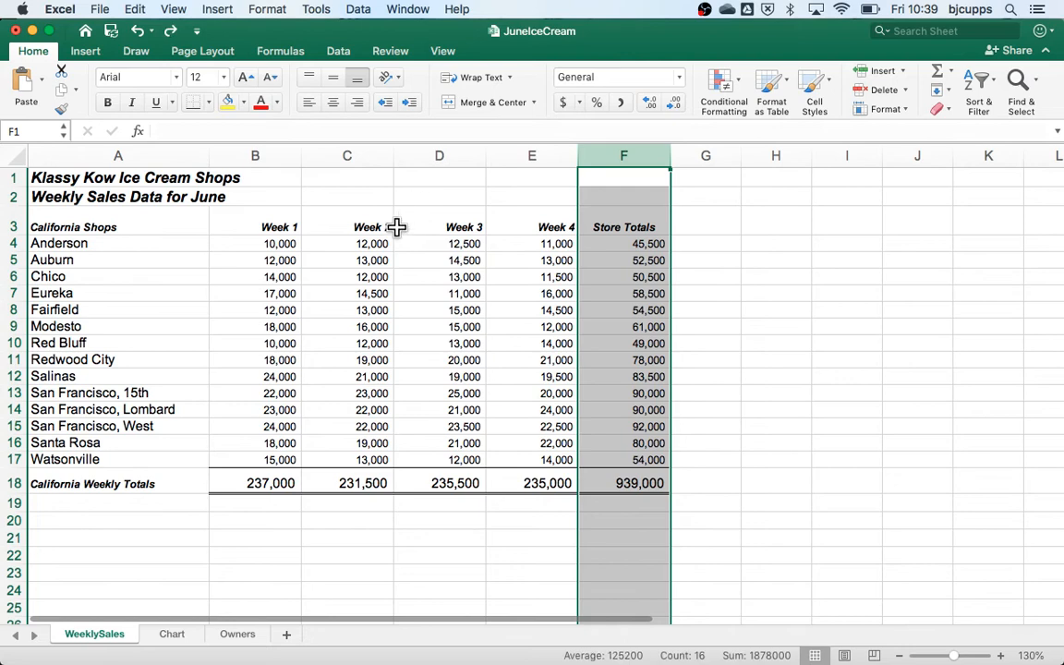
# - Insert three blank columns before the Week 1 column at once
pyautogui.click(305, 152)
pyautogui.moveTo(274, 152); pyautogui.dragTo(453, 155)
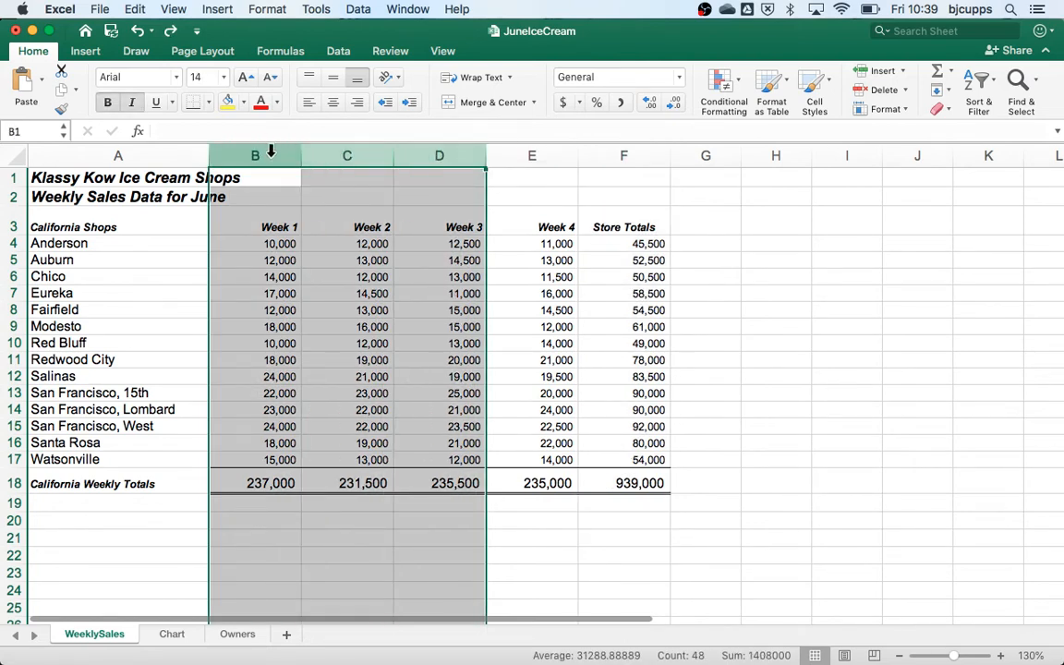
pyautogui.rightClick(271, 150)
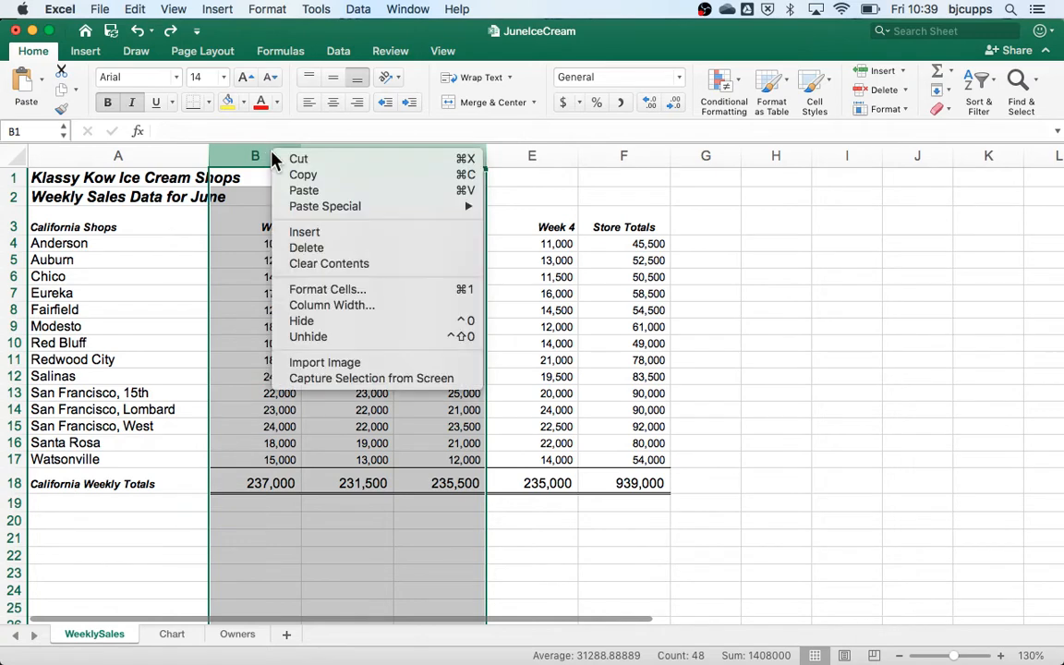
pyautogui.click(328, 231)
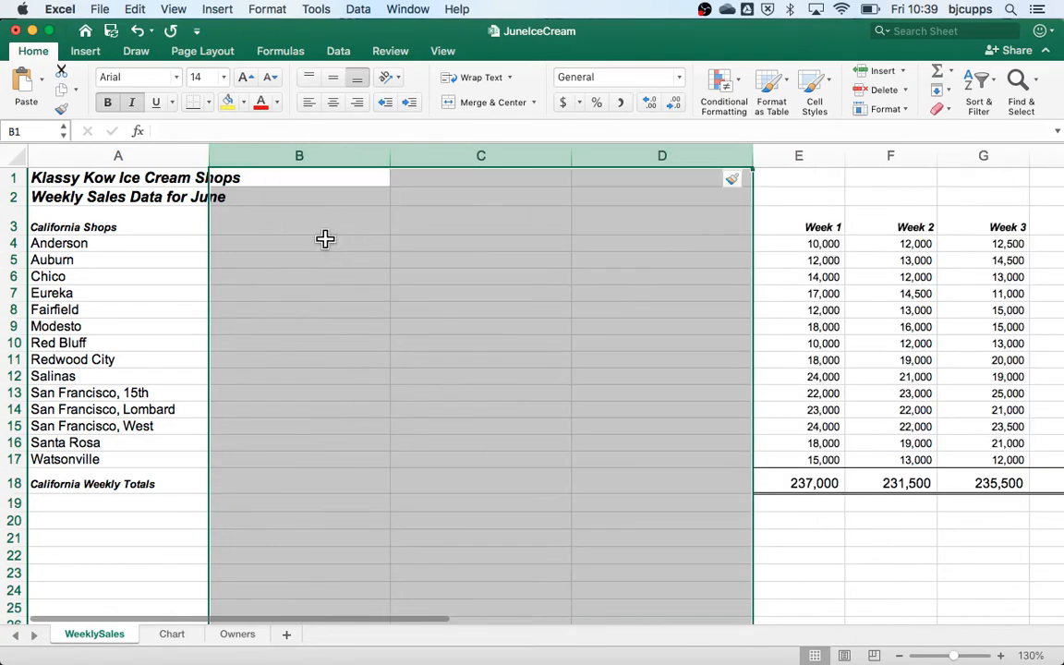
pyautogui.click(317, 269)
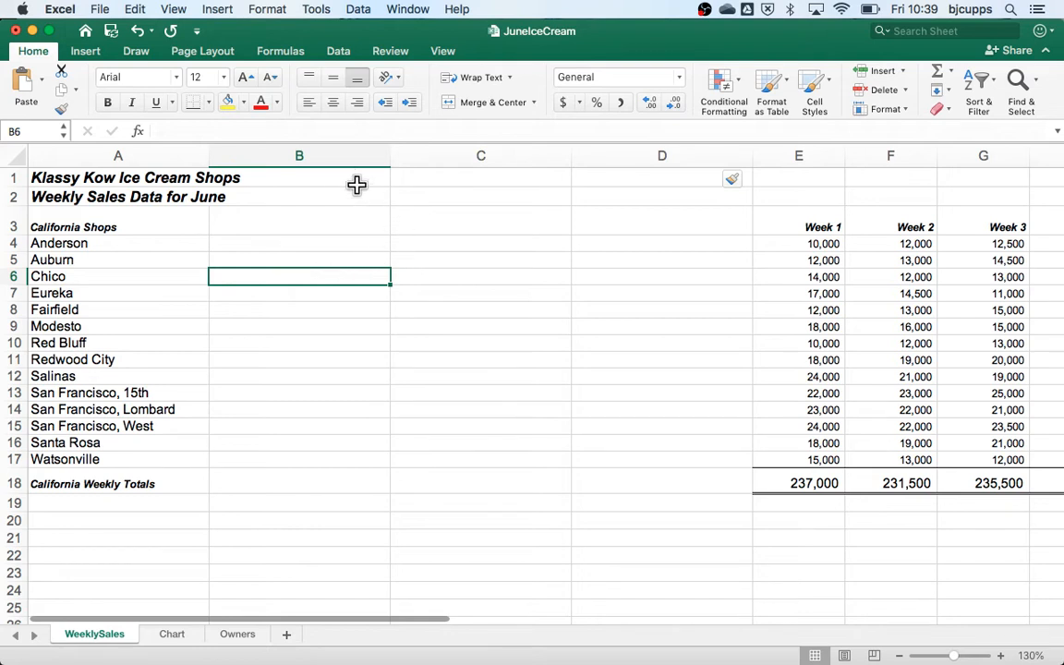
# - Delete the three blank columns B through D in front of Week 1
pyautogui.click(318, 155)
pyautogui.moveTo(317, 155); pyautogui.dragTo(627, 147)
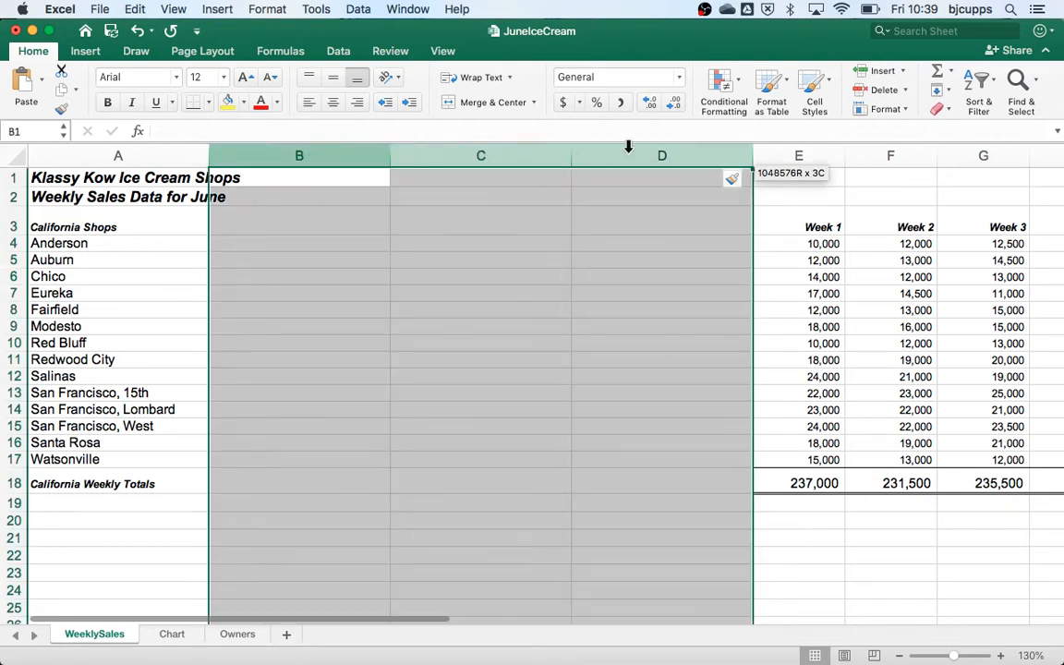
pyautogui.rightClick(628, 147)
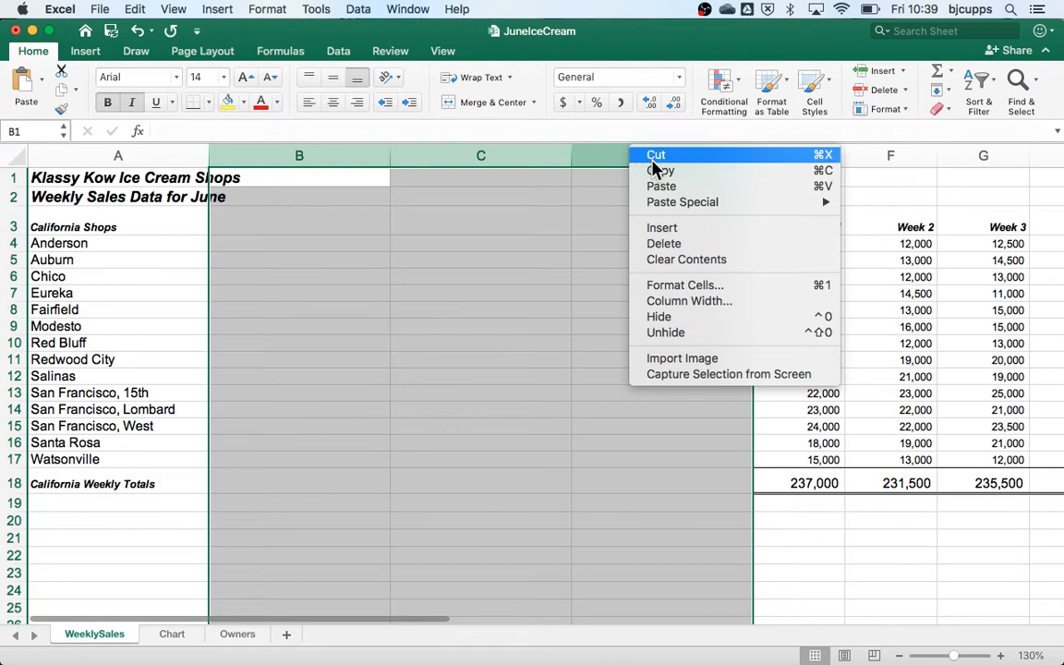
pyautogui.click(668, 248)
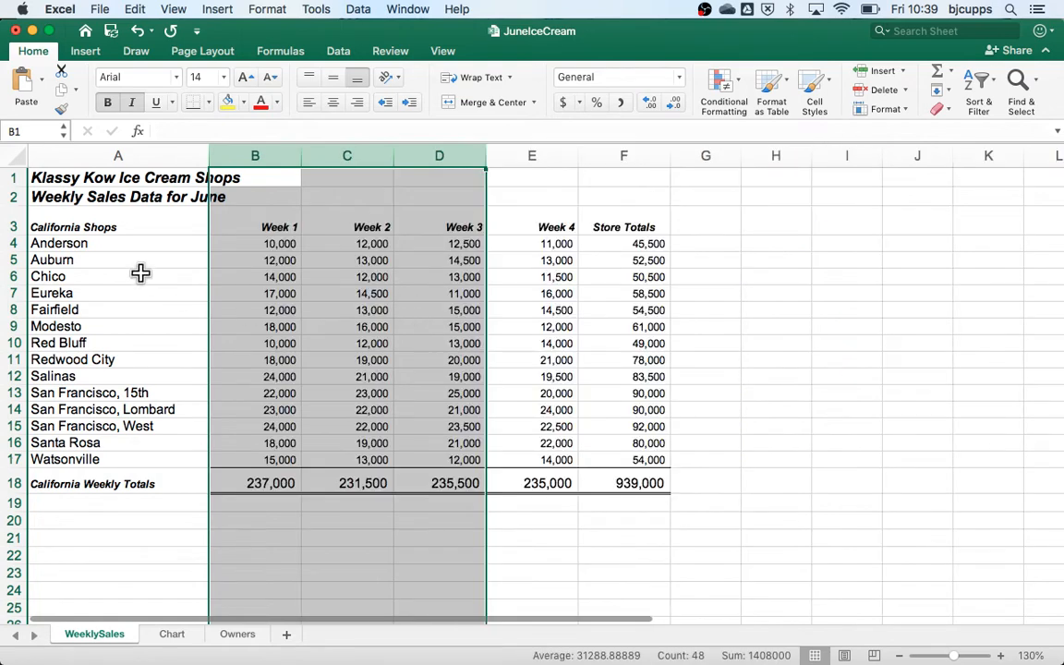
pyautogui.click(100, 274)
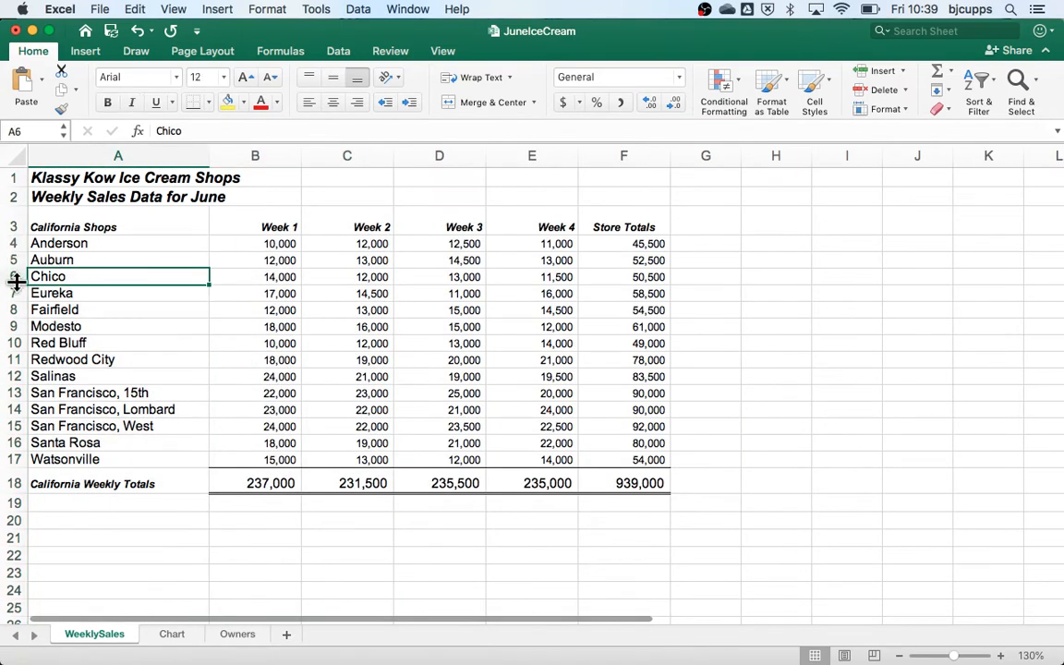
# - Insert four blank rows above the Eureka row at once and undo the insertion
pyautogui.moveTo(13, 294); pyautogui.dragTo(12, 342)
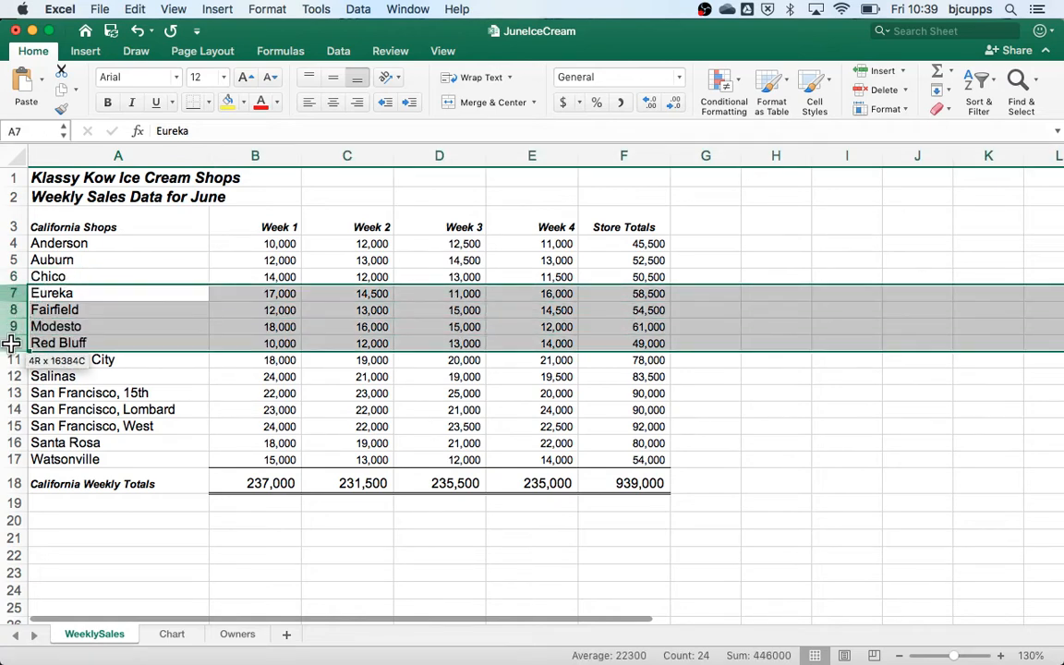
pyautogui.rightClick(15, 296)
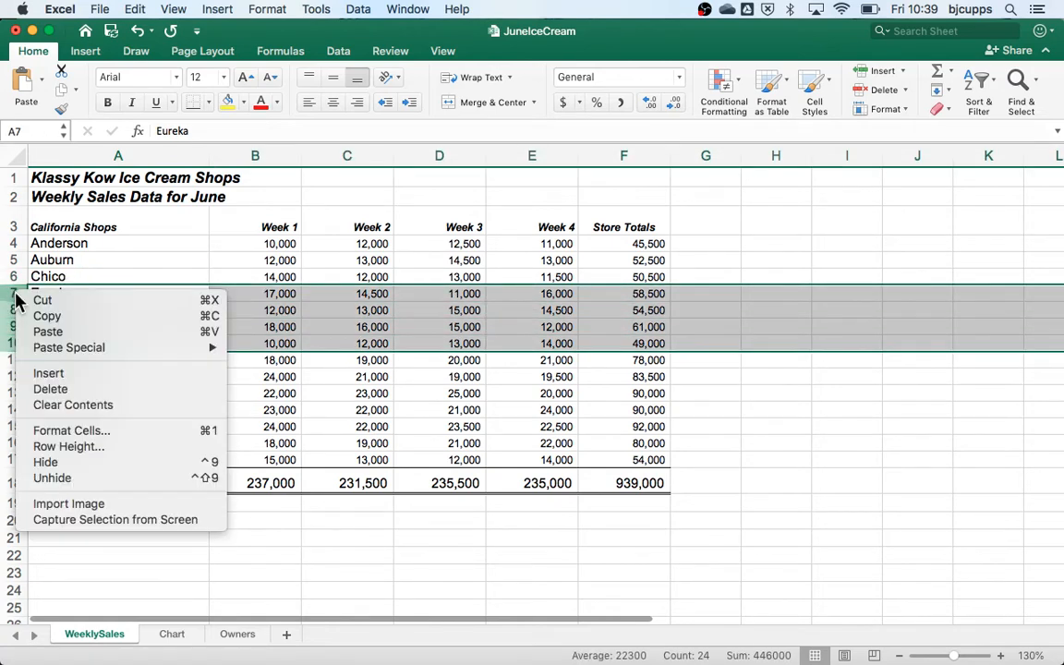
pyautogui.click(68, 374)
pyautogui.click(142, 380)
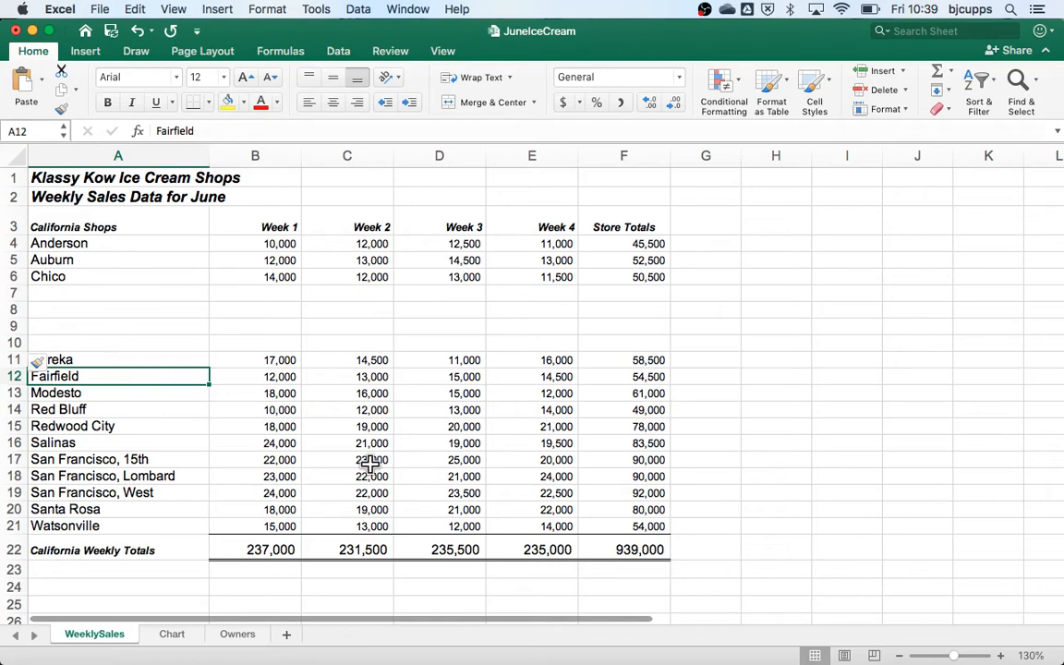
pyautogui.press('super+z')
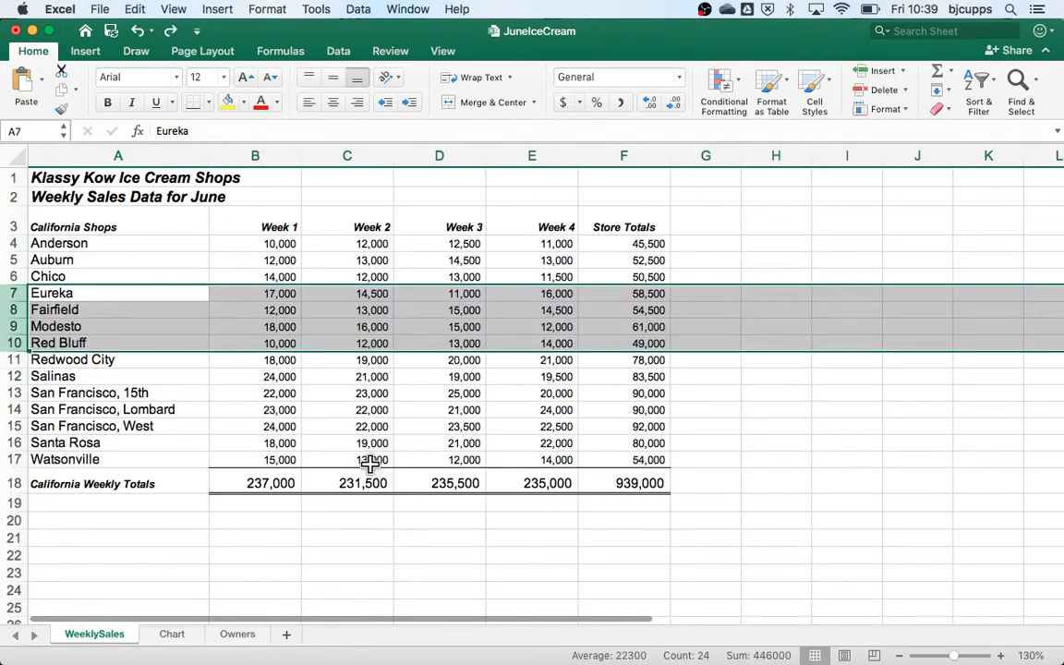
pyautogui.click(145, 408)
pyautogui.click(149, 500)
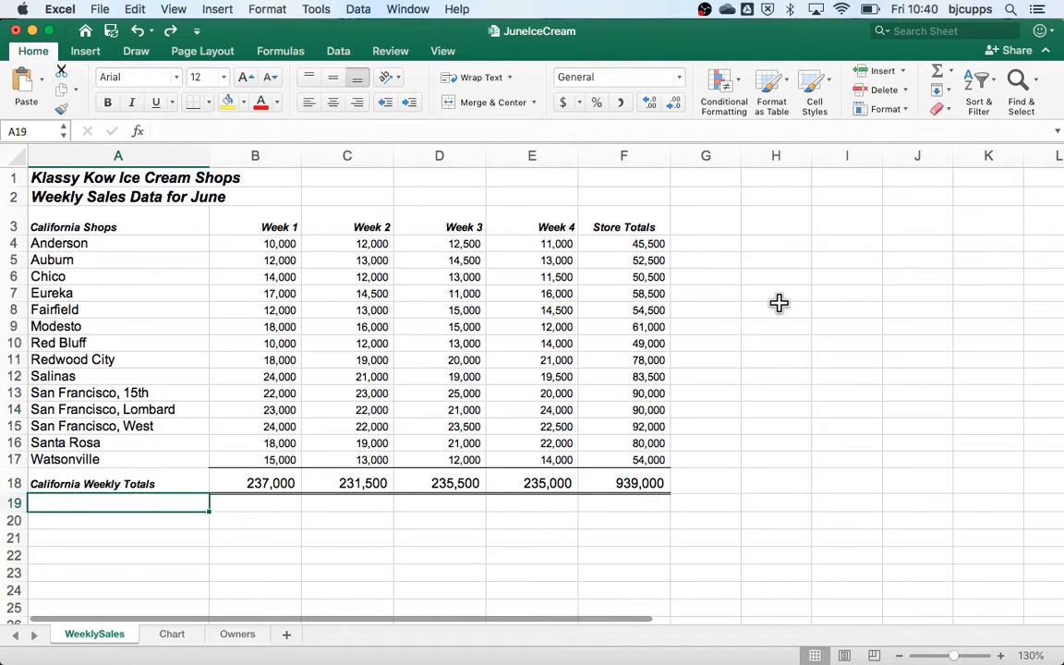
# - Switch to the presentation, review the slides on inserting multiple rows and inserting or deleting cells, and return to the JuneIceCream workbook
pyautogui.press('super+Tab')
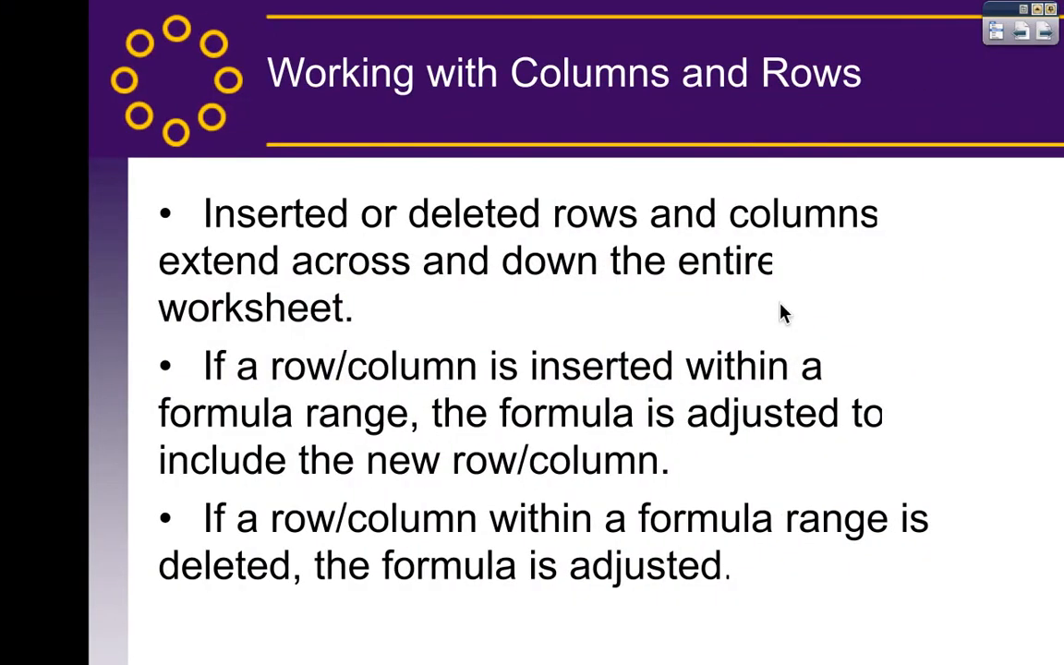
pyautogui.press('Right')
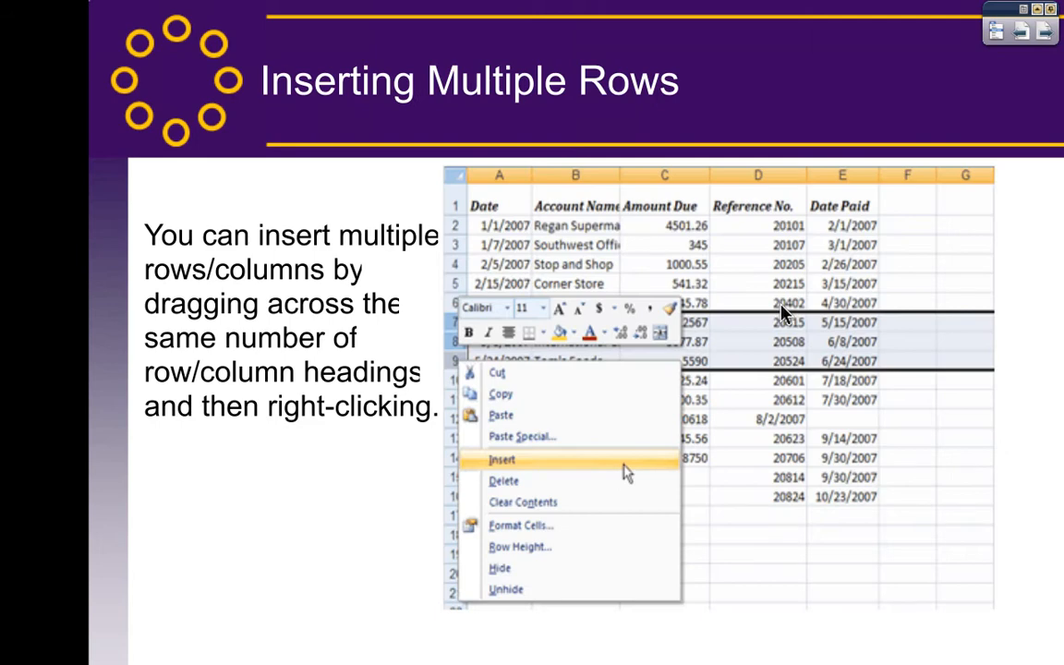
pyautogui.press('Right')
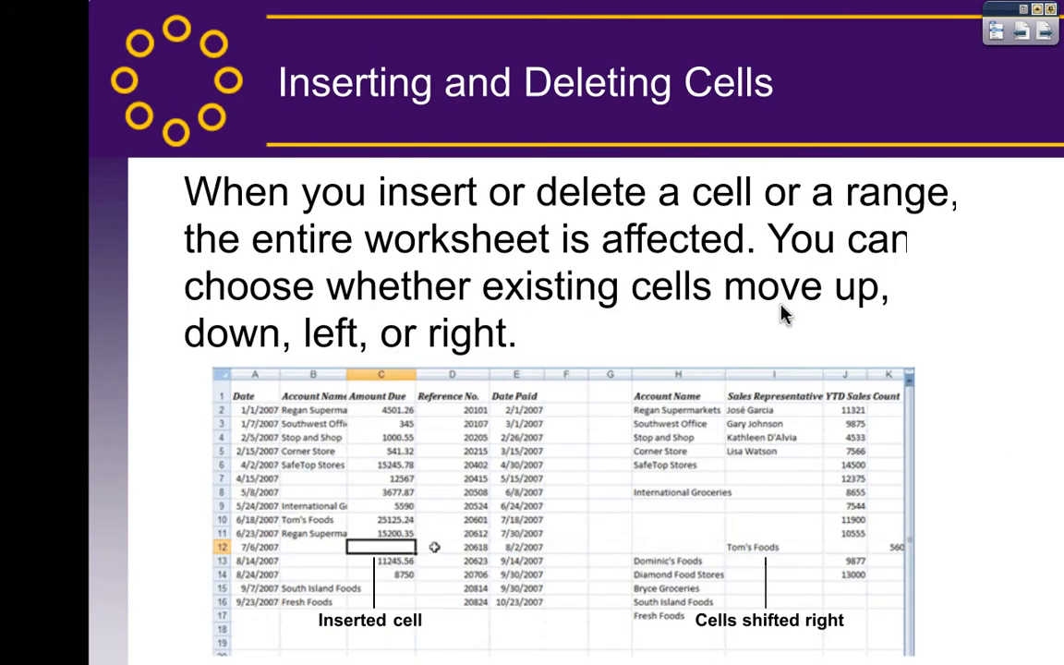
pyautogui.press('Right')
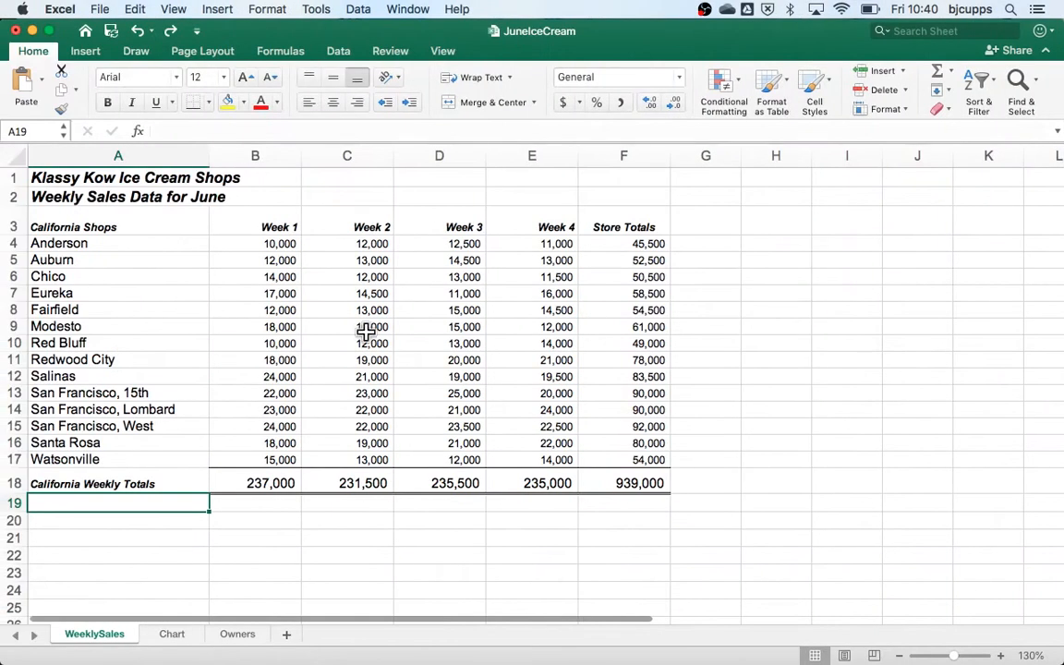
# - Insert blank cells at B6:D10, shifting the existing cells down, and compare the Chico and Redwood City rows
pyautogui.moveTo(281, 276); pyautogui.dragTo(434, 340)
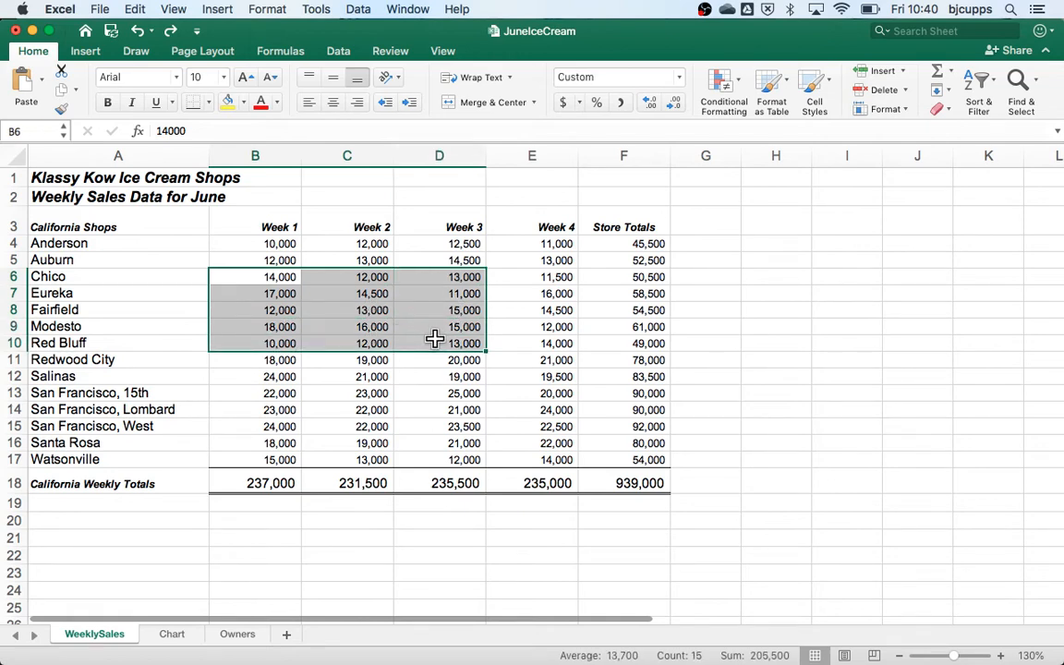
pyautogui.rightClick(275, 297)
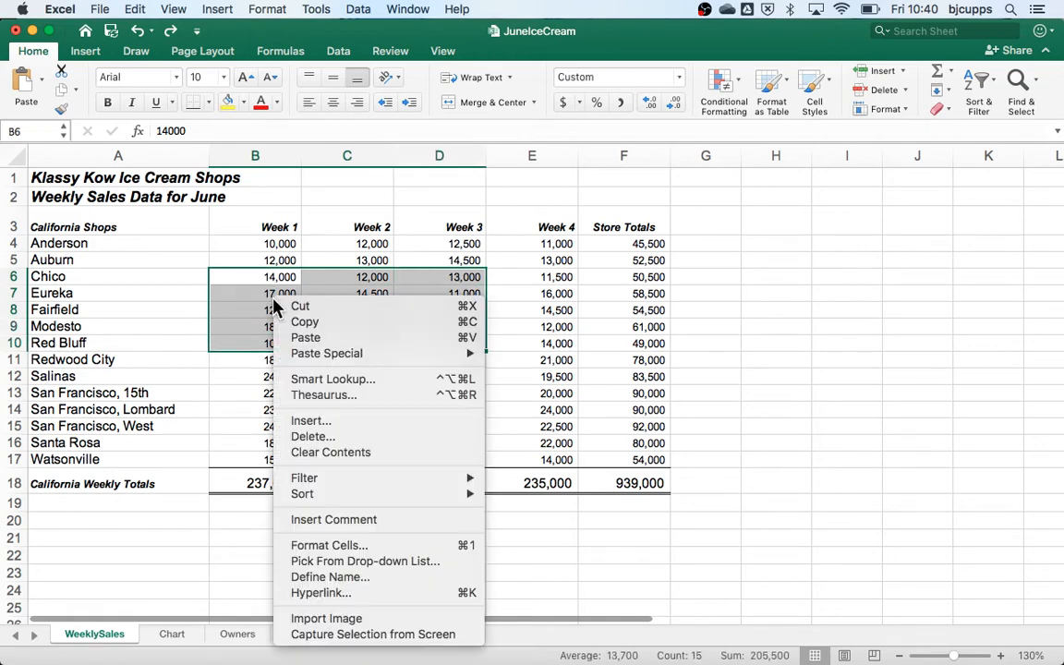
pyautogui.click(362, 425)
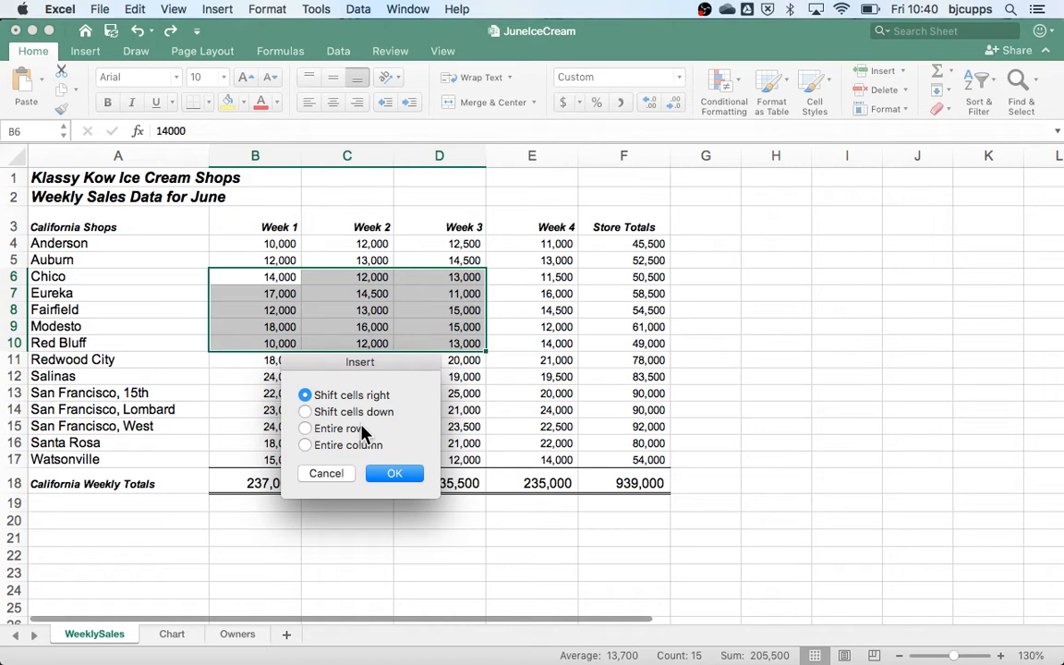
pyautogui.click(331, 431)
pyautogui.click(317, 447)
pyautogui.click(367, 413)
pyautogui.click(395, 473)
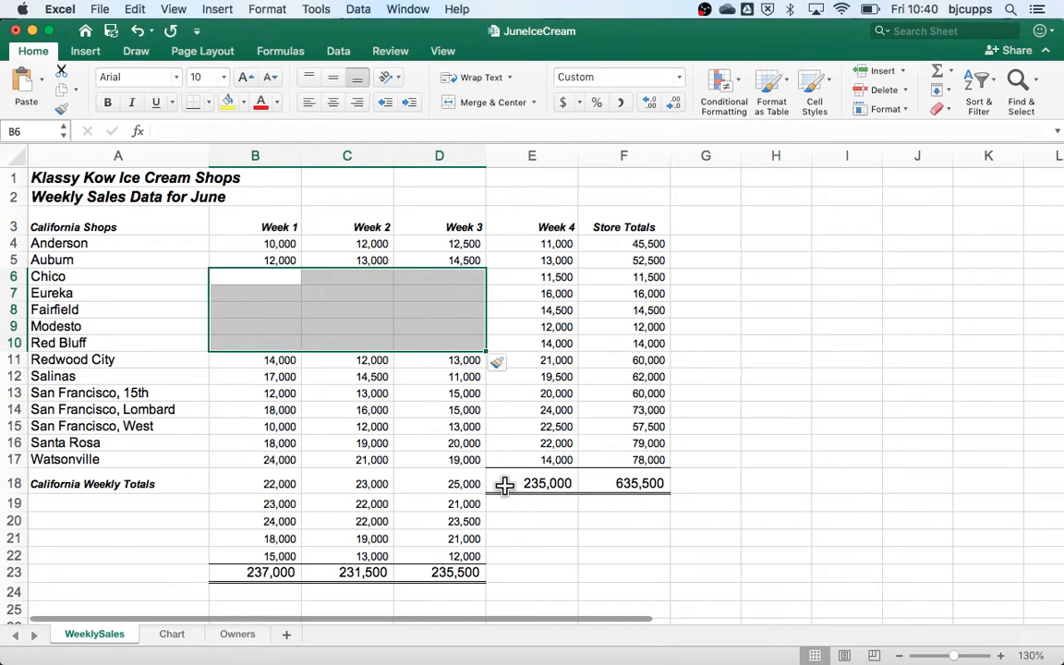
pyautogui.click(263, 361)
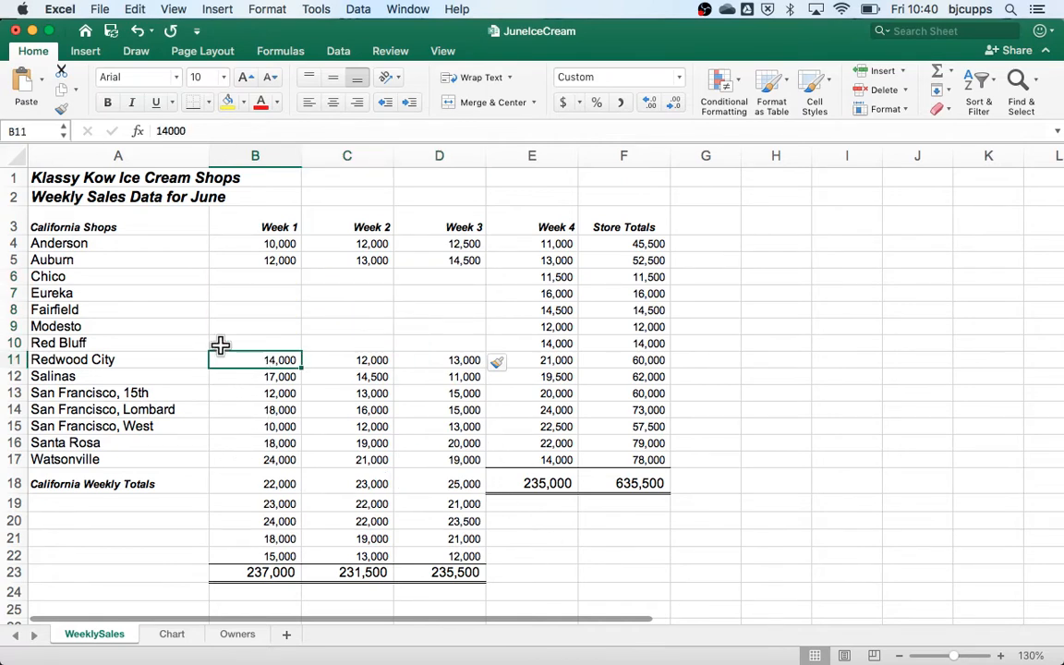
pyautogui.click(143, 274)
pyautogui.click(262, 359)
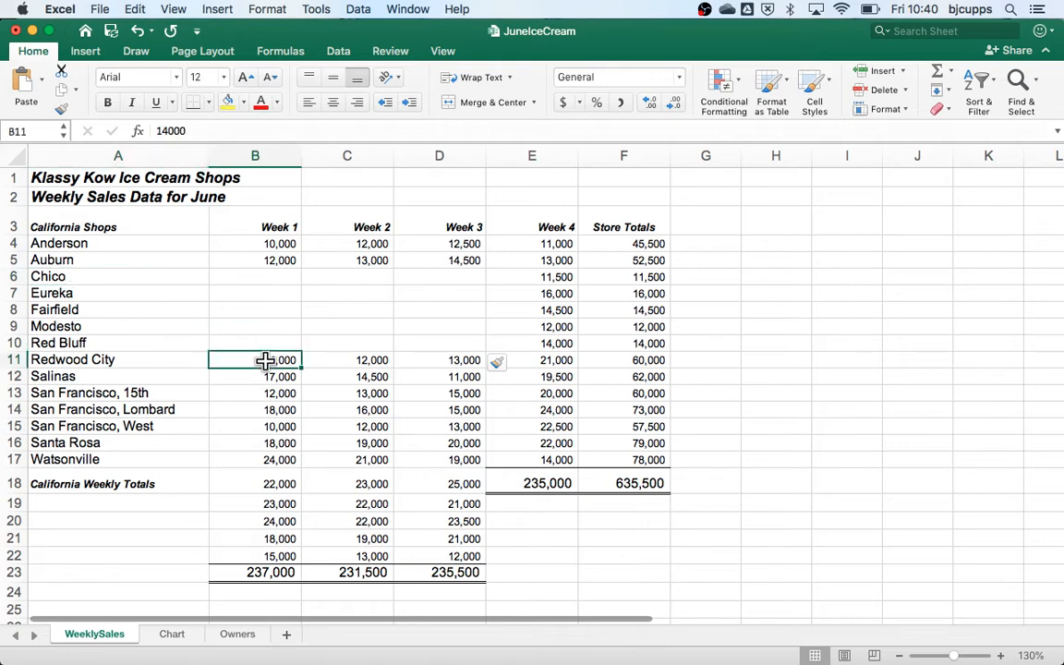
pyautogui.click(152, 283)
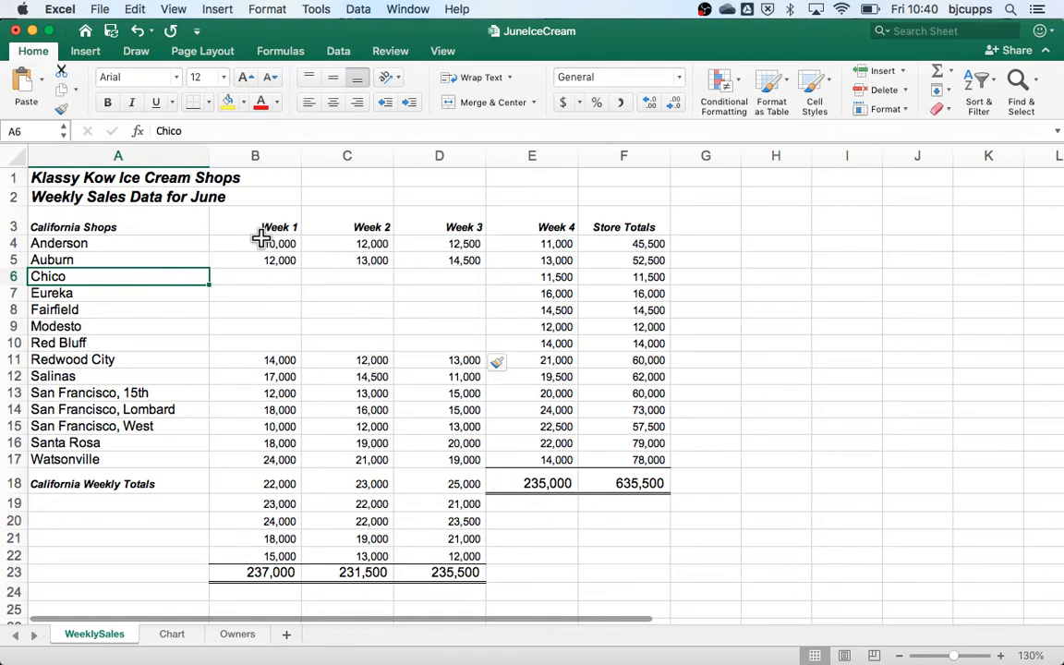
# - Delete the blank cells B6:D10, shifting the remaining cells left, and inspect the gap in the Chico and Eureka rows
pyautogui.moveTo(275, 275); pyautogui.dragTo(402, 335)
pyautogui.rightClick(268, 279)
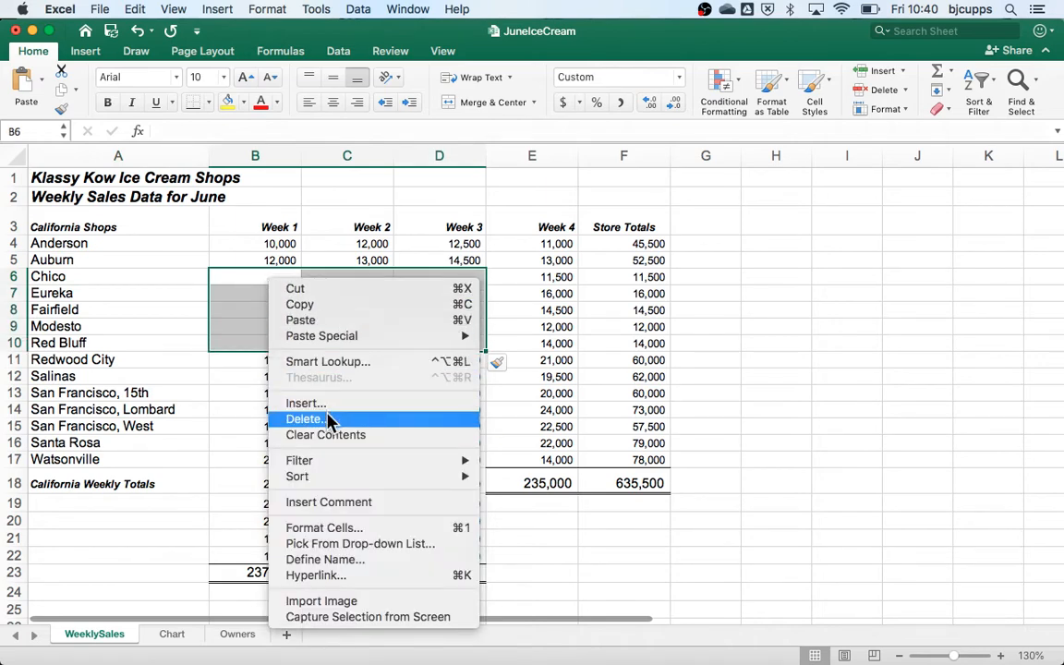
pyautogui.click(305, 419)
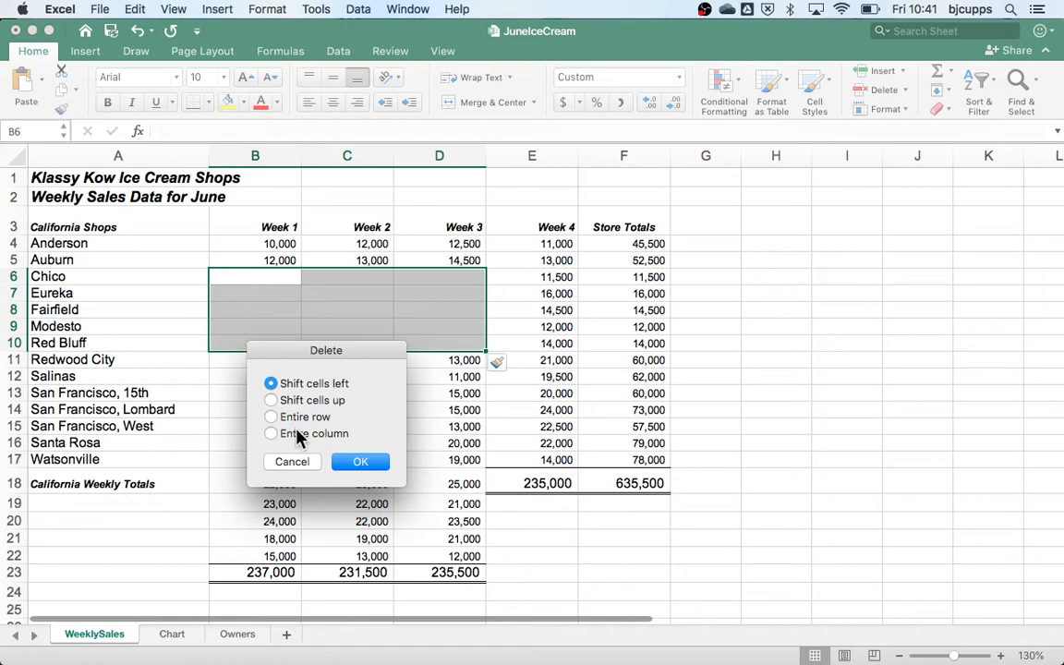
pyautogui.click(271, 399)
pyautogui.click(270, 383)
pyautogui.click(360, 462)
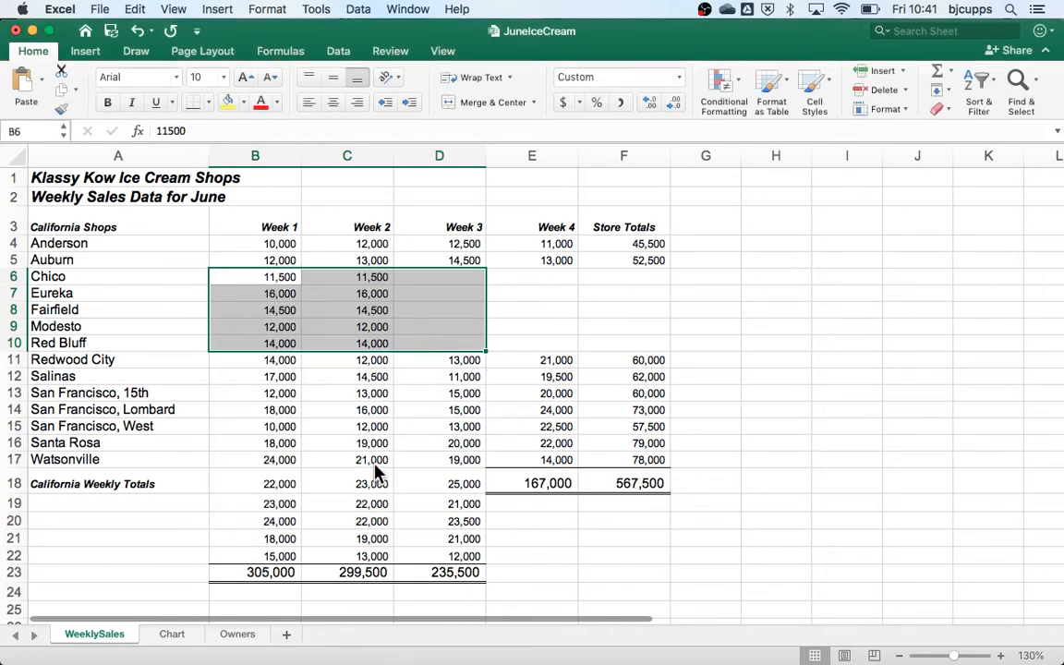
pyautogui.click(721, 312)
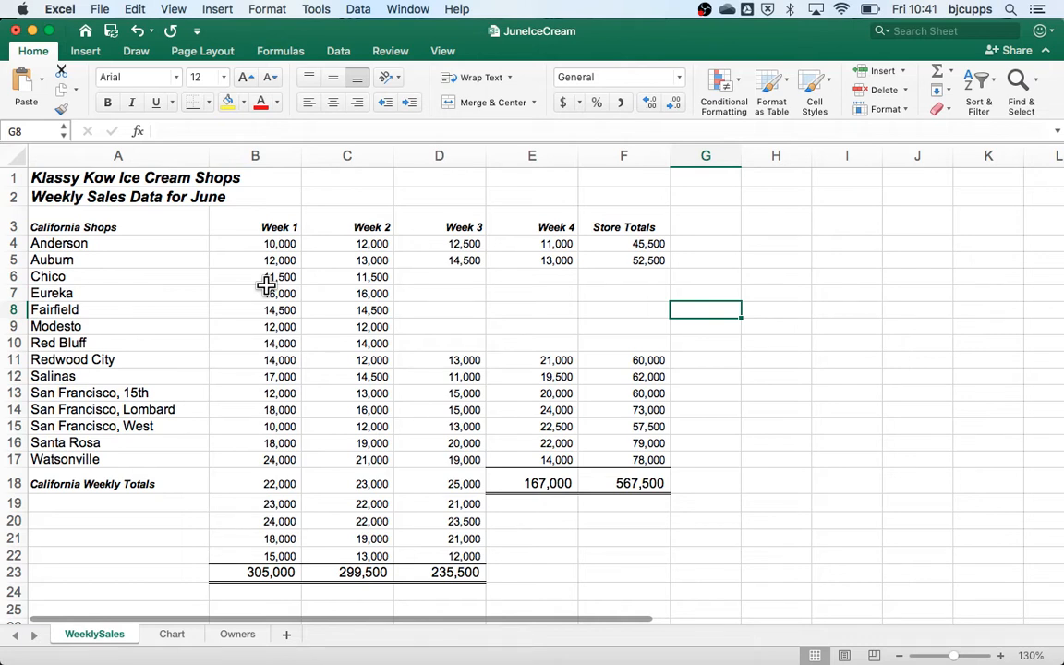
pyautogui.click(420, 288)
pyautogui.click(433, 275)
# - Undo the deletion and the insertion of cells B6:D10, and clear the range selection
pyautogui.press('super+z')
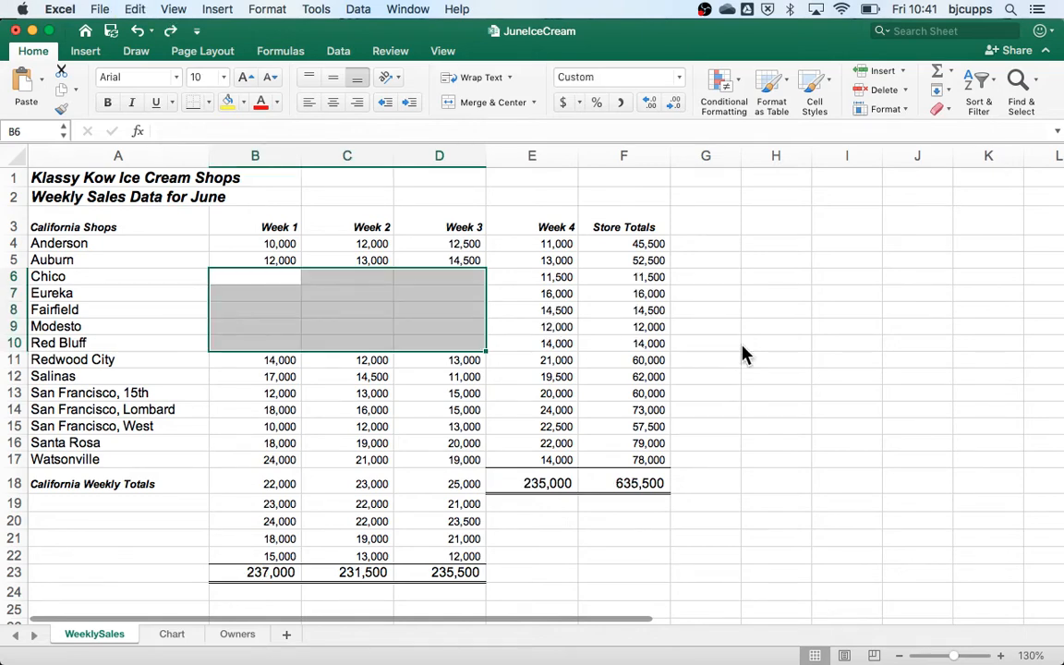
pyautogui.press('super+y')
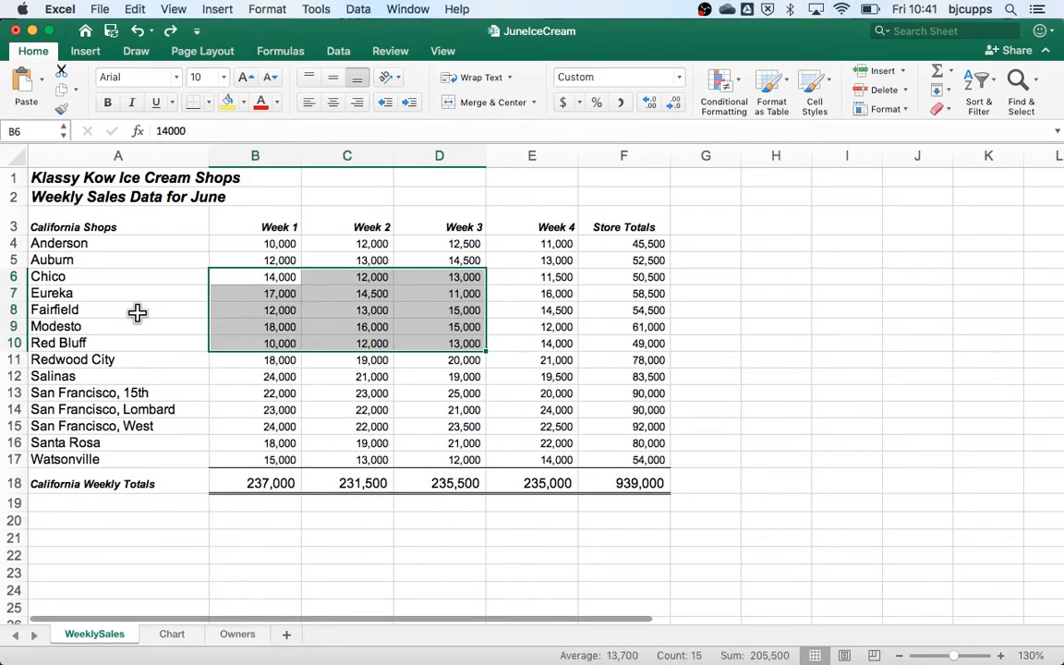
pyautogui.click(154, 503)
pyautogui.moveTo(316, 273); pyautogui.dragTo(434, 310)
pyautogui.click(437, 305)
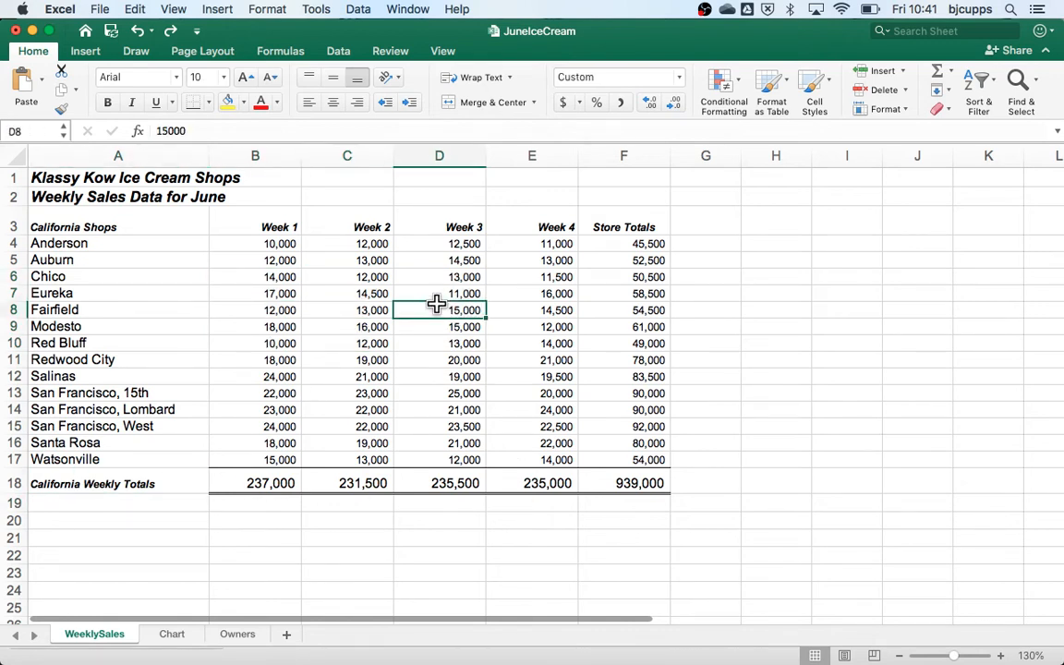
# - Examine the shift options for deleting cells C6:D9, and cancel without deleting anything
pyautogui.moveTo(387, 273); pyautogui.dragTo(429, 319)
pyautogui.click(429, 318)
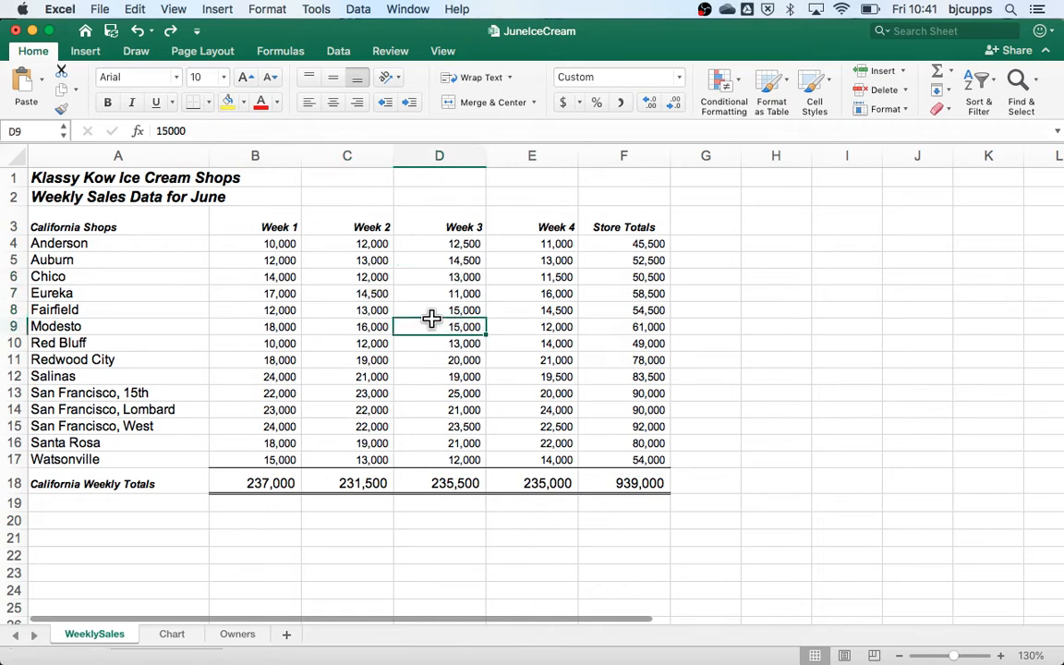
pyautogui.moveTo(359, 282); pyautogui.dragTo(412, 326)
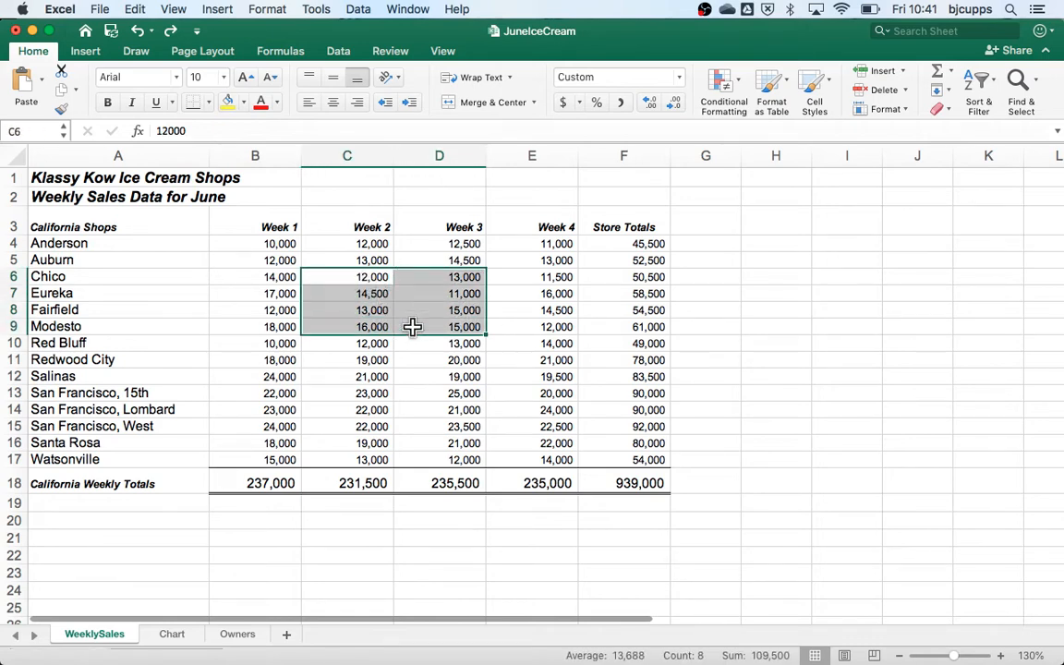
pyautogui.rightClick(414, 312)
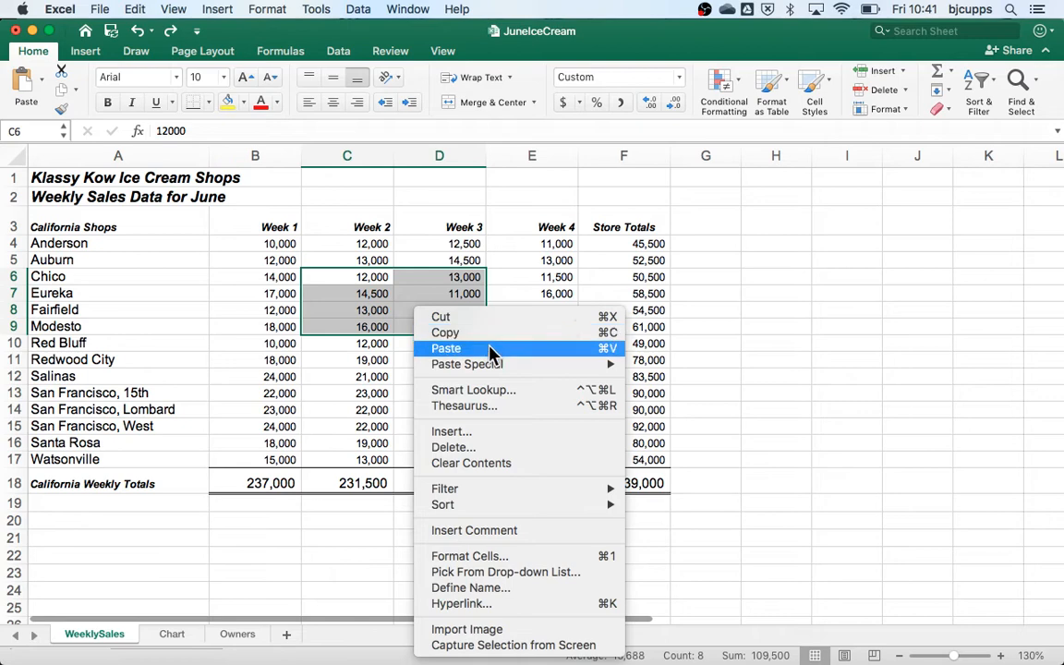
pyautogui.click(494, 447)
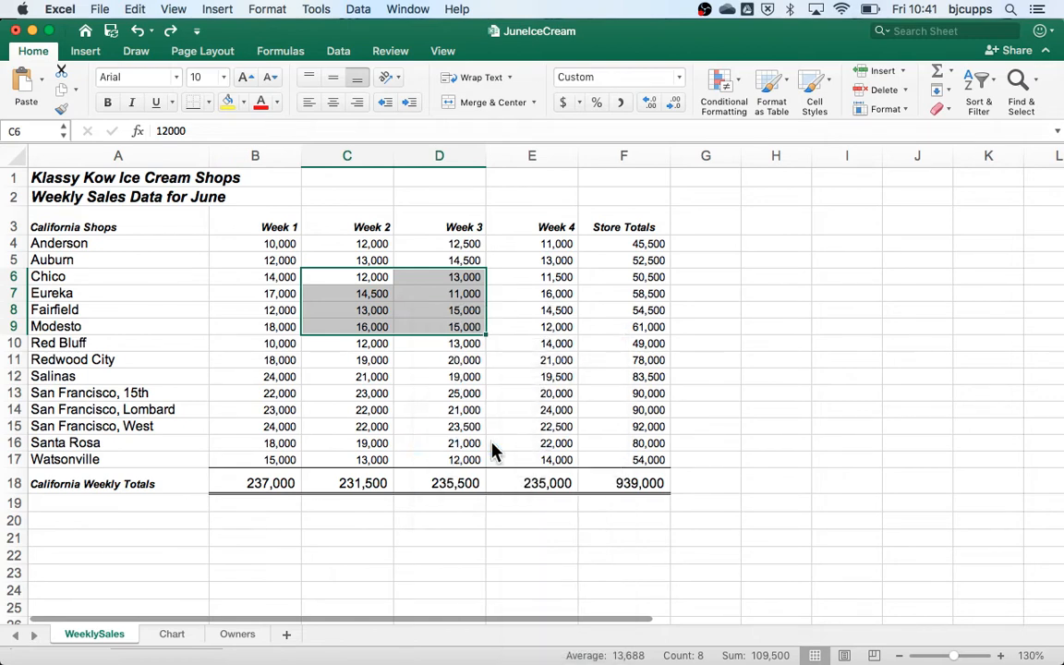
pyautogui.moveTo(459, 379); pyautogui.dragTo(438, 323)
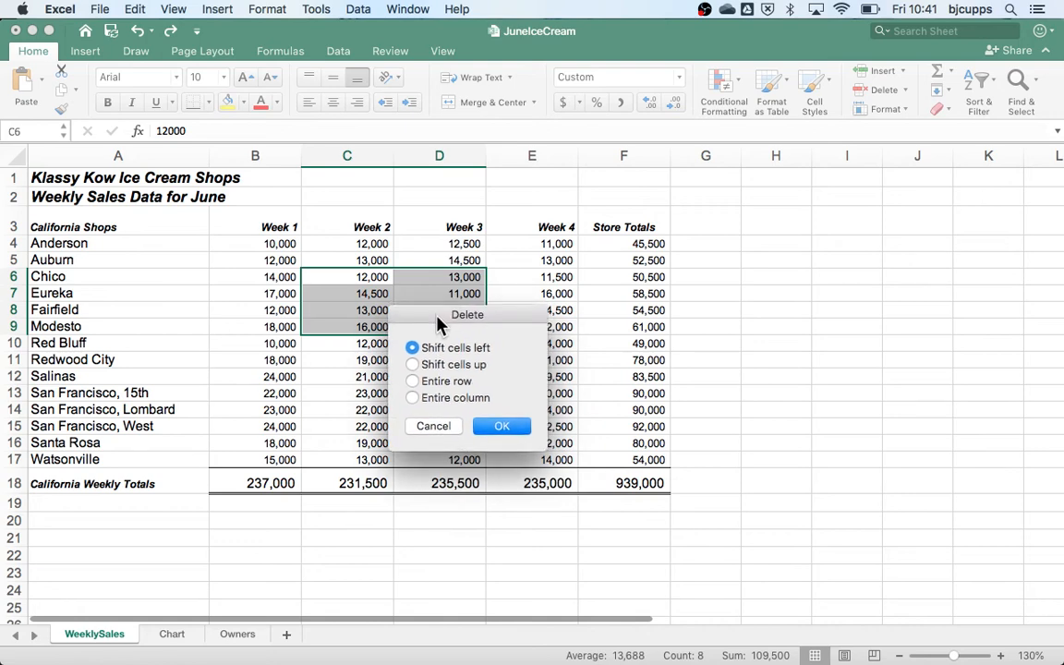
pyautogui.click(446, 425)
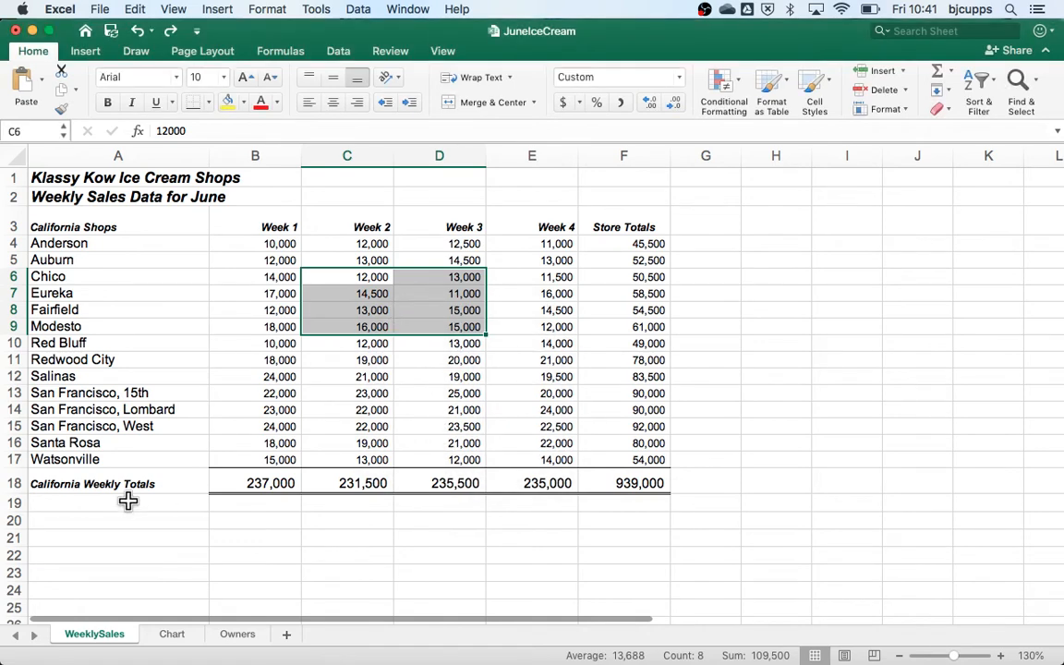
# - Clear the range selection, review the presentation slide on cutting and pasting cell contents, and return to the JuneIceCream workbook
pyautogui.click(129, 500)
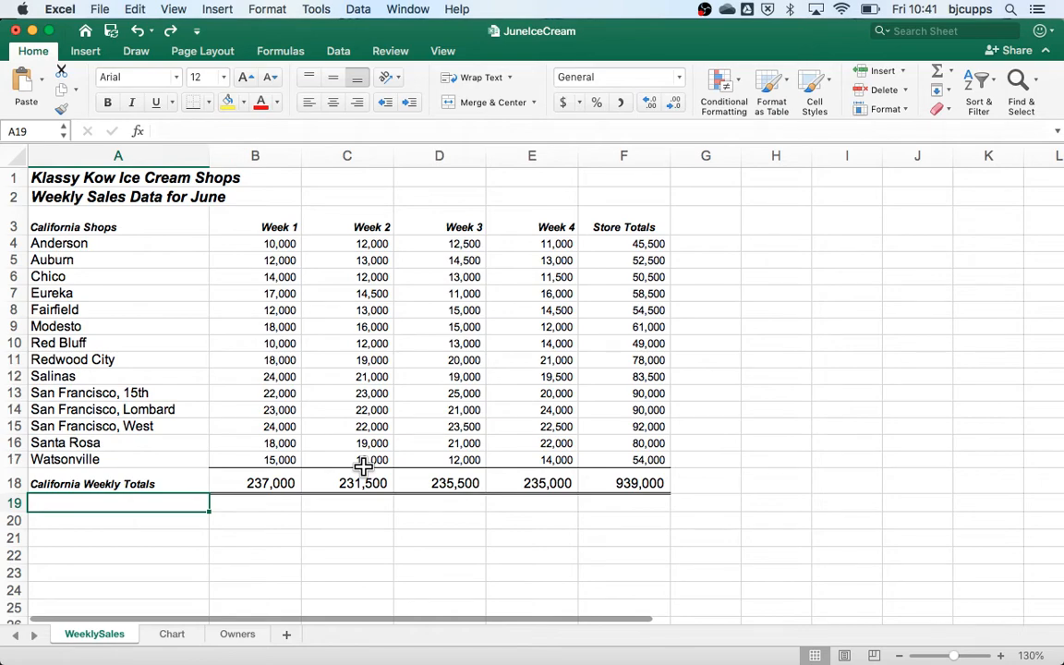
pyautogui.press('super+Tab')
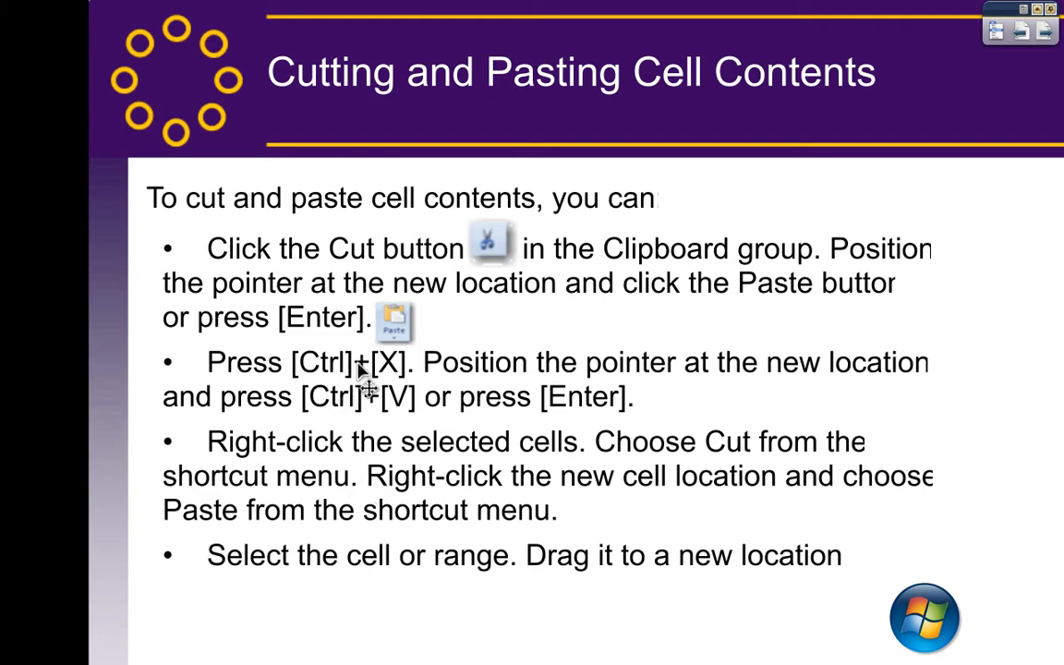
pyautogui.press('super+Tab')
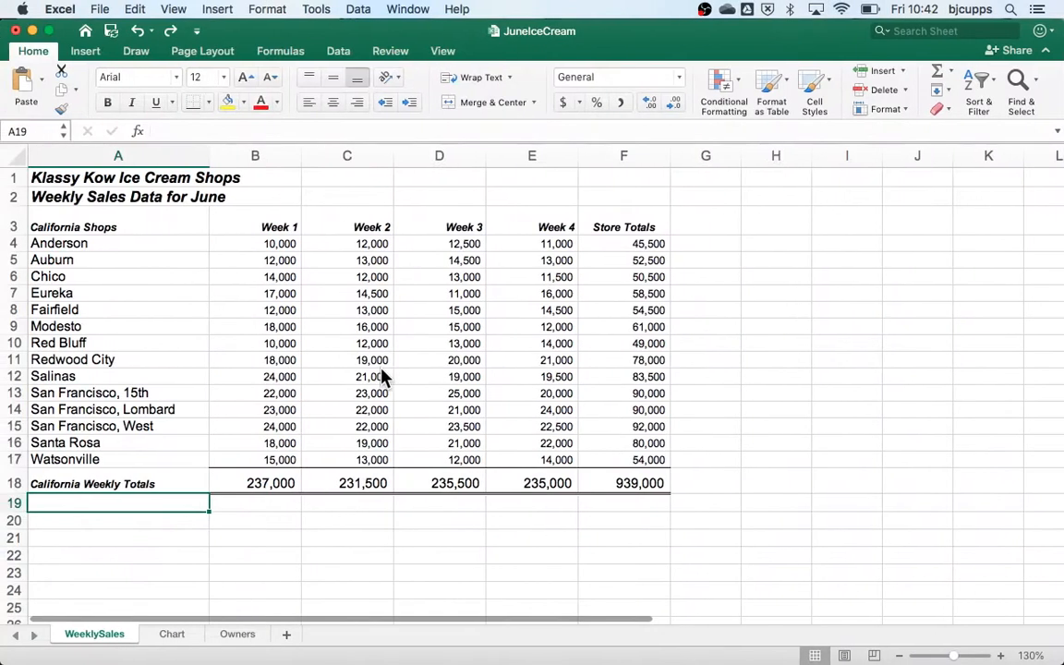
# - Examine the context commands for cutting cells B3:D7, dismiss them without cutting, and clear the range selection
pyautogui.click(265, 225)
pyautogui.moveTo(265, 225); pyautogui.dragTo(434, 299)
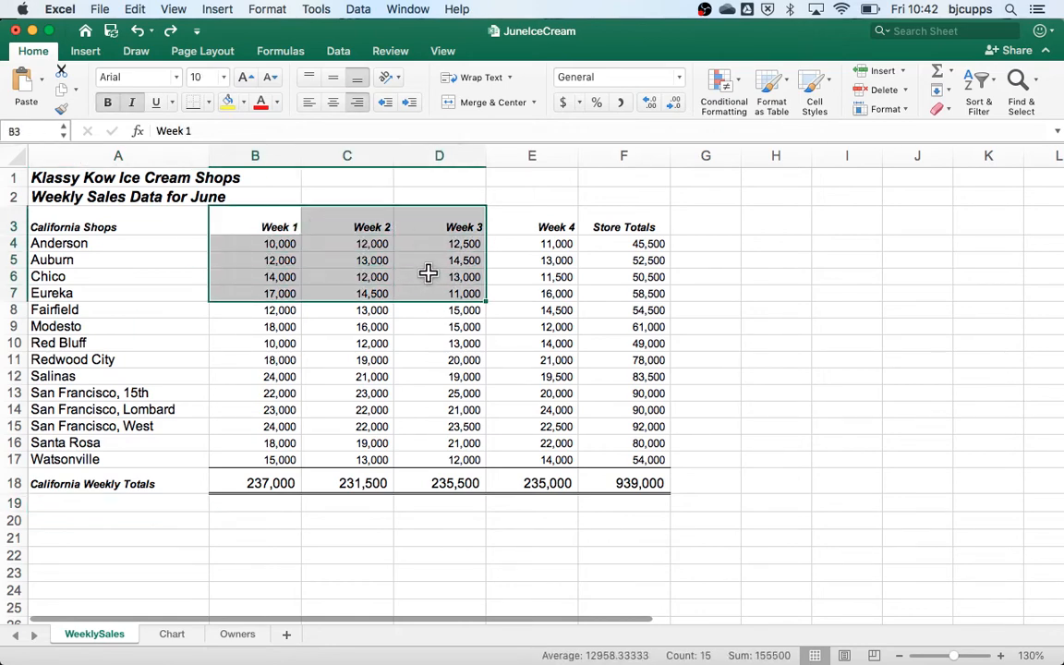
pyautogui.rightClick(427, 272)
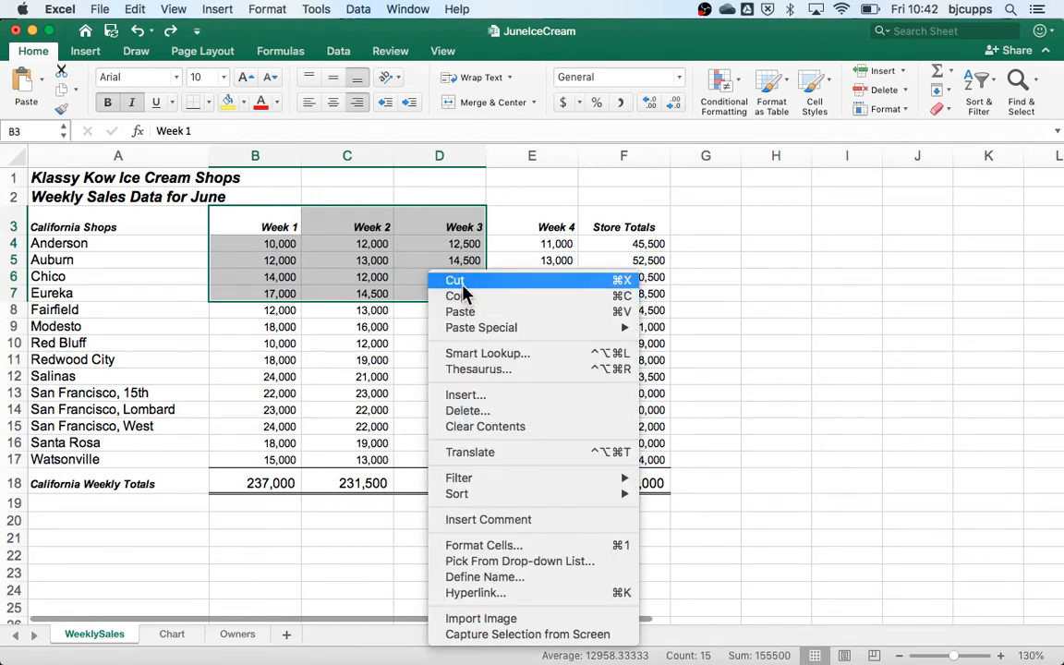
pyautogui.click(368, 326)
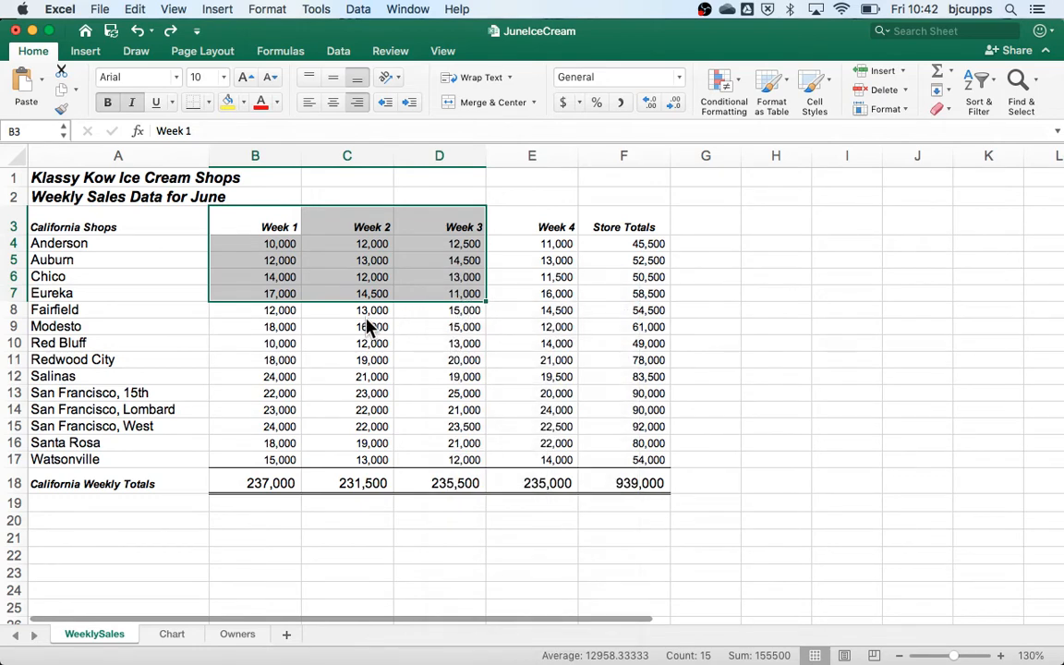
pyautogui.click(369, 369)
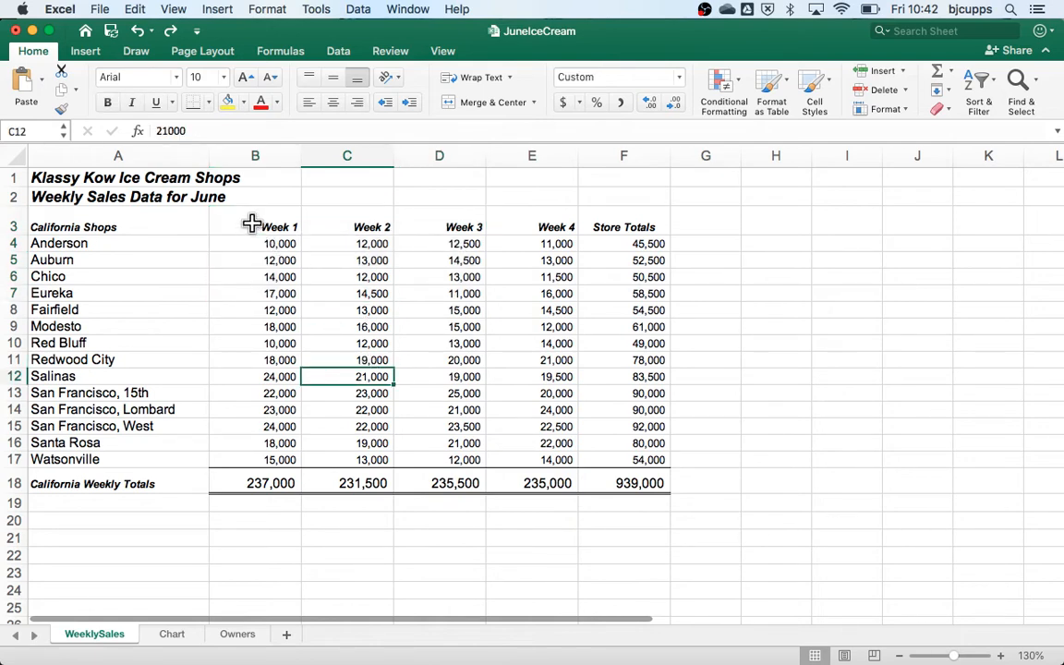
# - Cut cells B3:D8, paste them at H13, and undo the move
pyautogui.moveTo(251, 224); pyautogui.dragTo(414, 311)
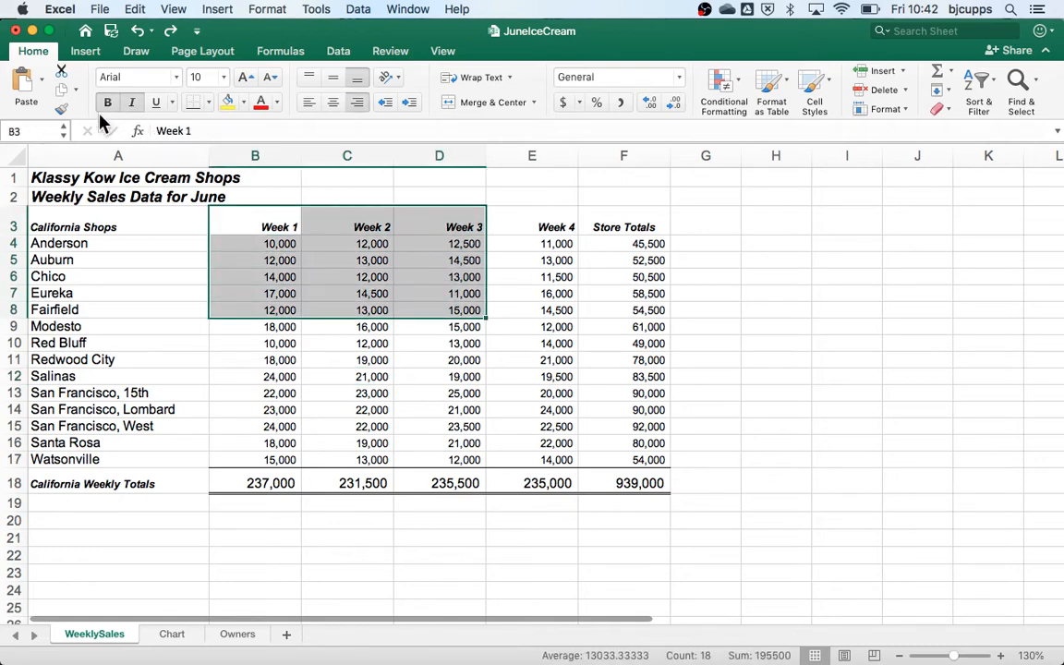
pyautogui.click(62, 72)
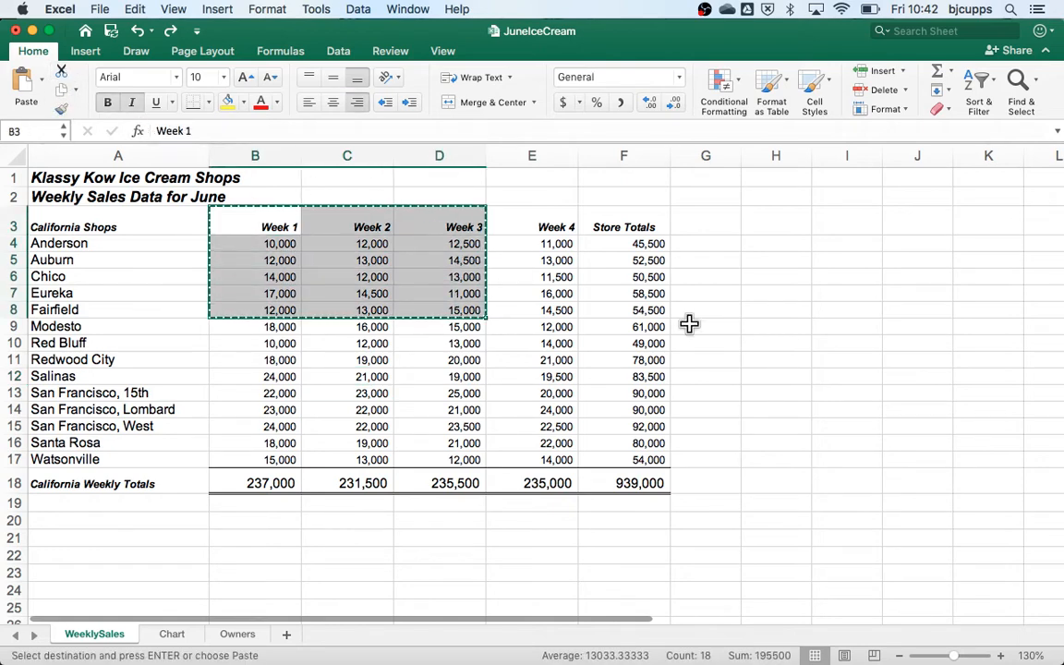
pyautogui.click(789, 391)
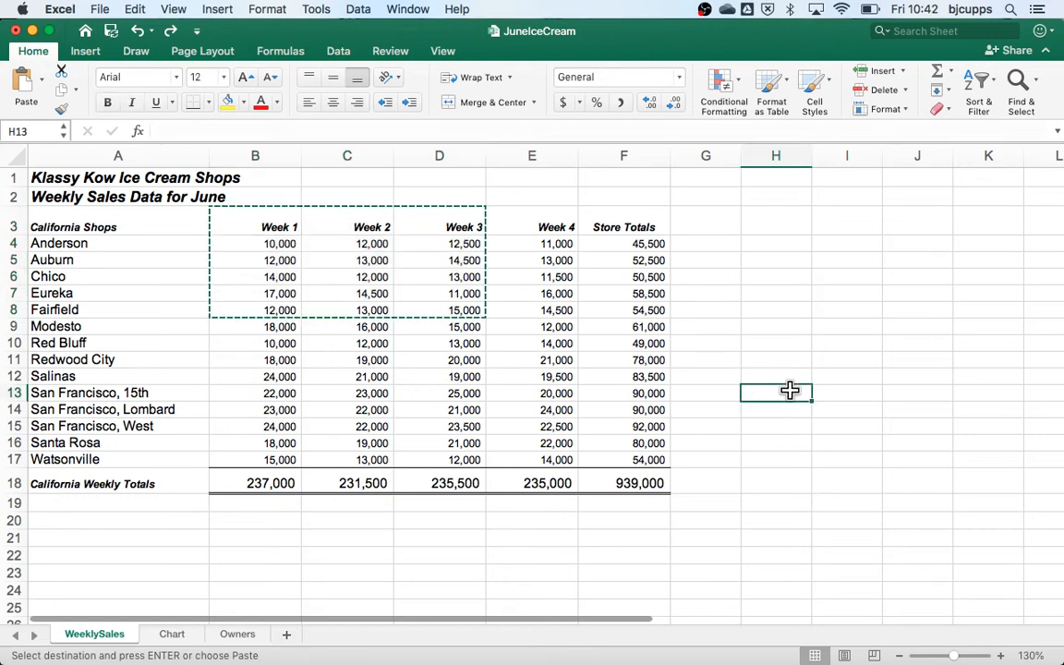
pyautogui.click(23, 85)
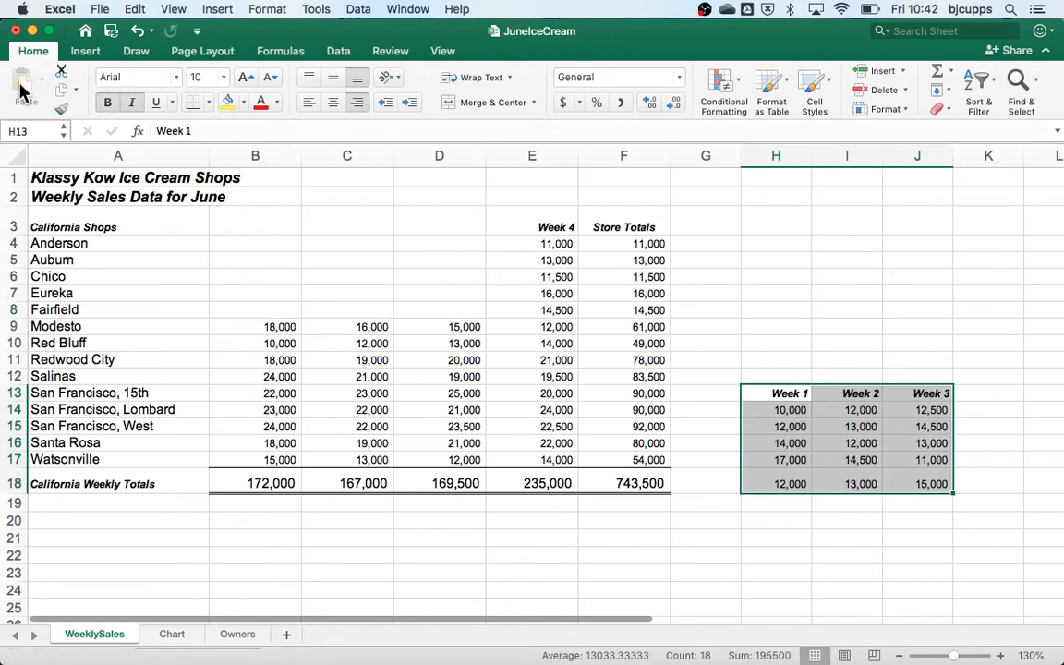
pyautogui.press('super+z')
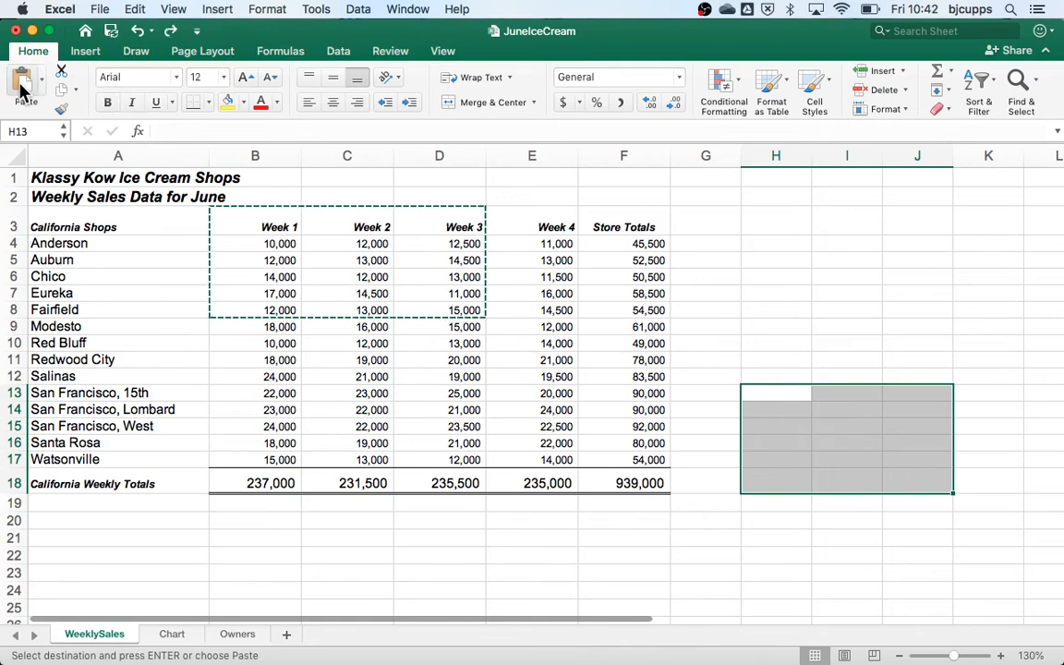
pyautogui.click(271, 259)
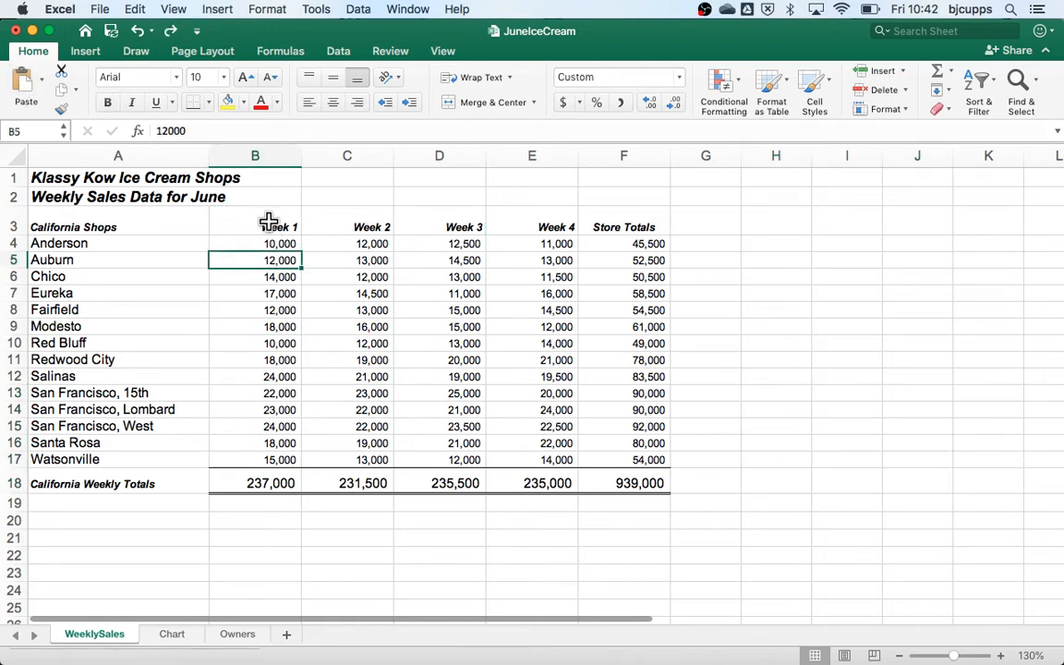
# - Cut the Week 1 and Week 2 cells B3:C11 and paste them at H7, discarding any stray entry
pyautogui.moveTo(268, 222); pyautogui.dragTo(361, 351)
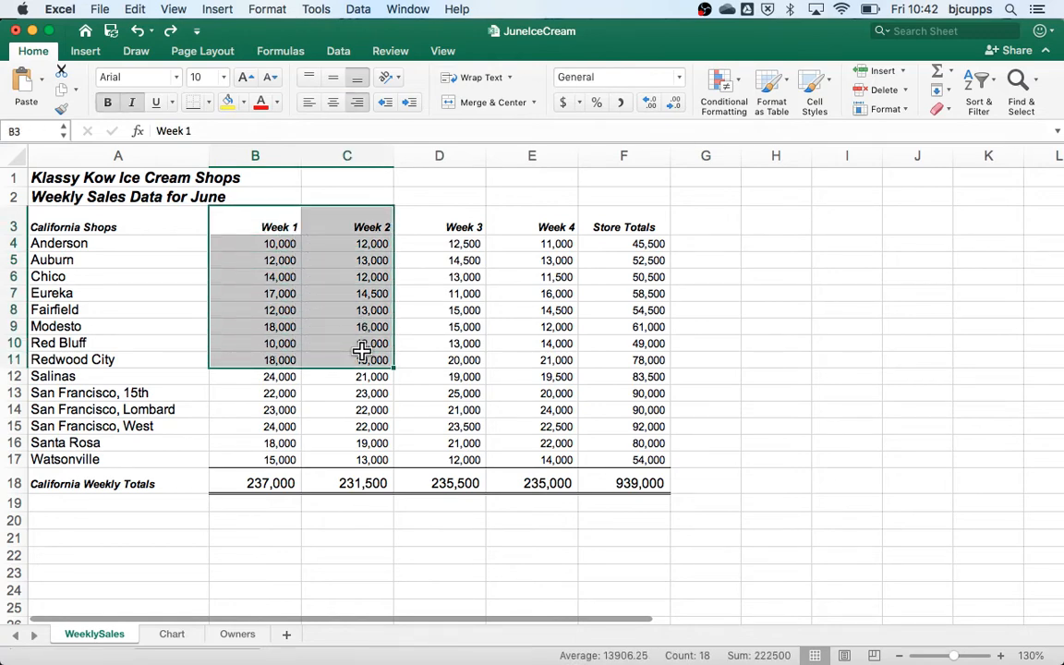
pyautogui.press('super+c')
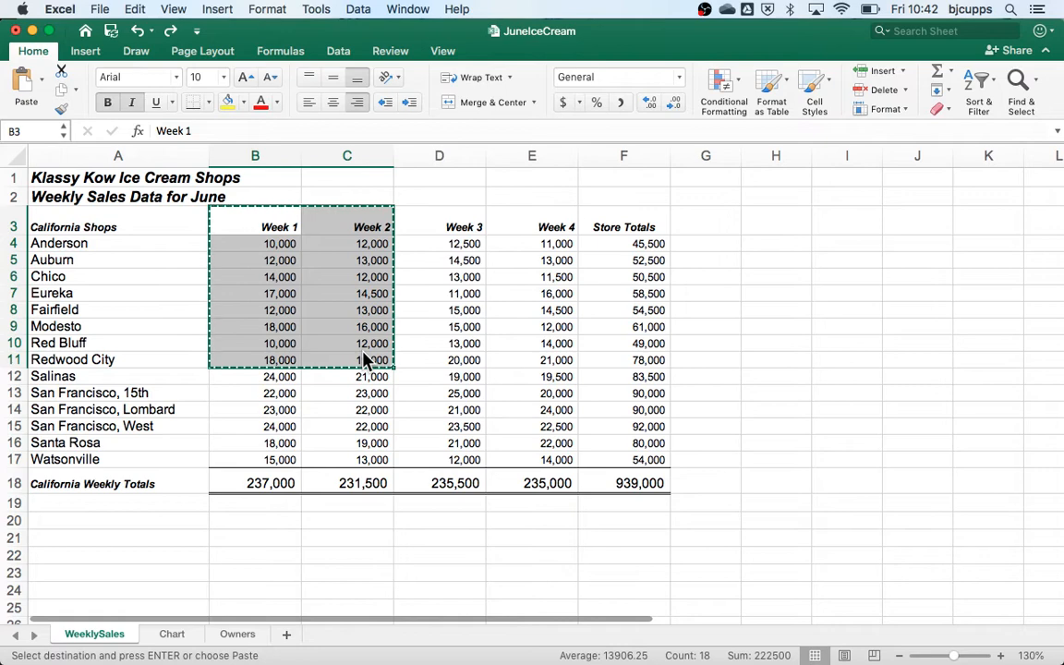
pyautogui.click(759, 291)
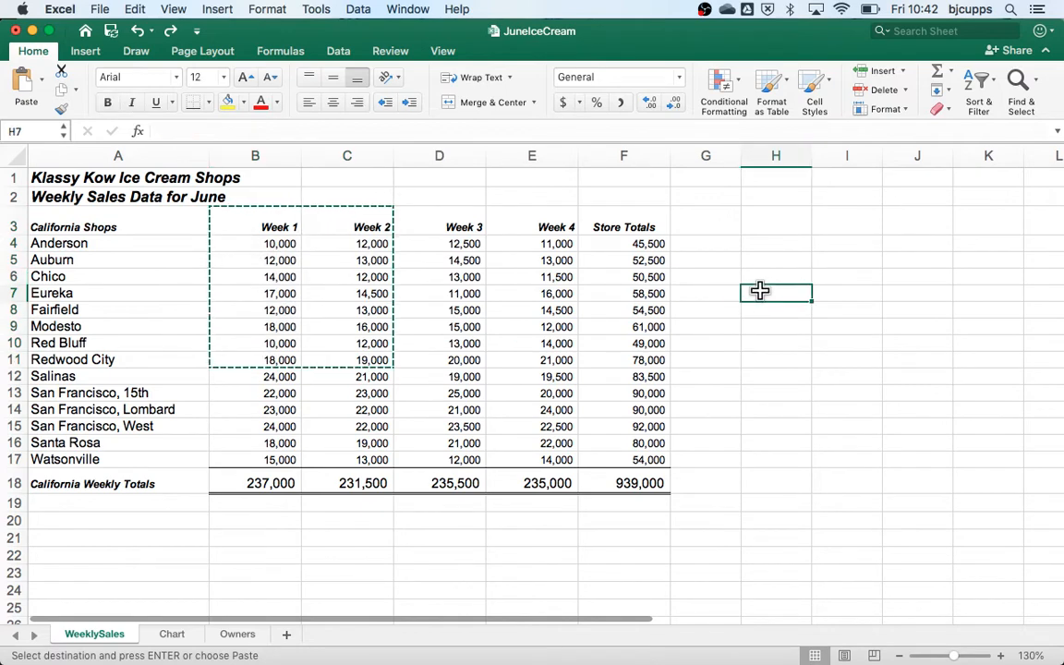
pyautogui.press('super+v')
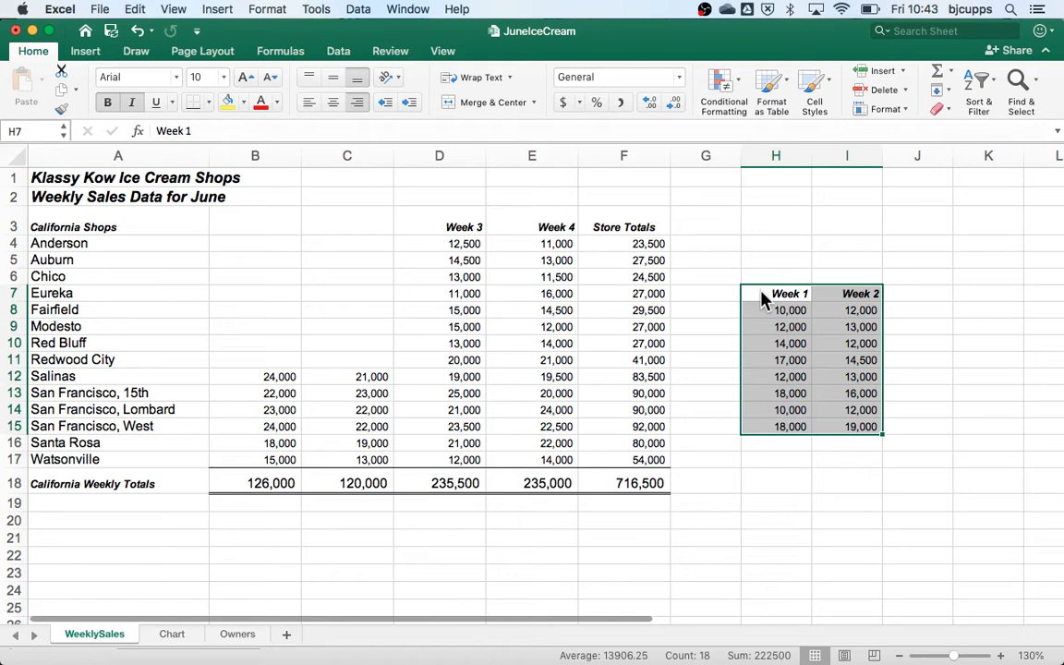
pyautogui.write('v')
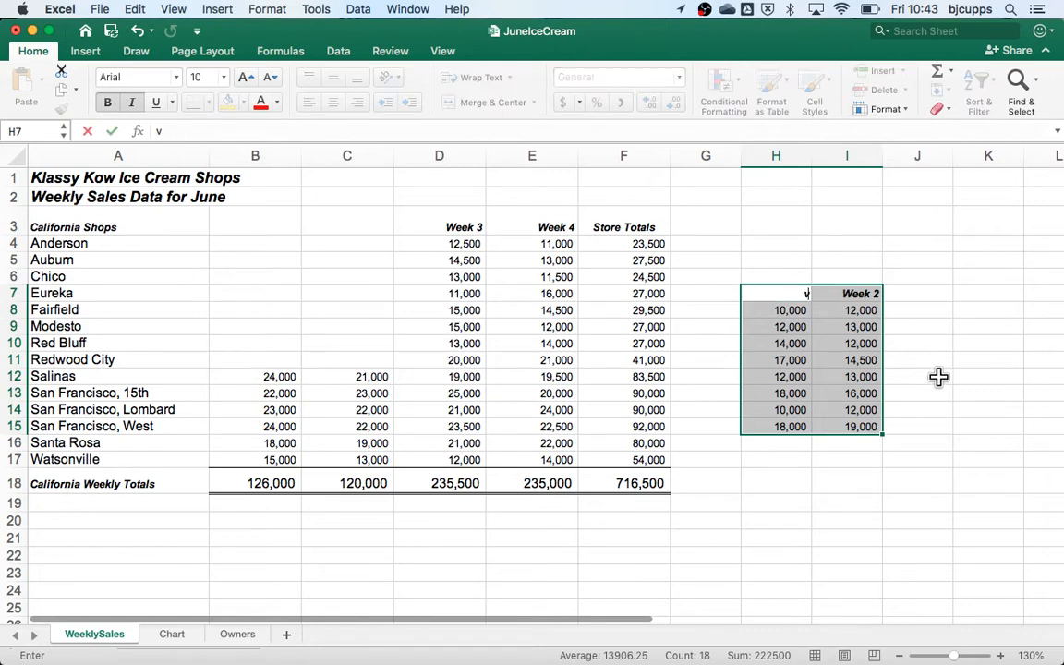
pyautogui.press('Escape')
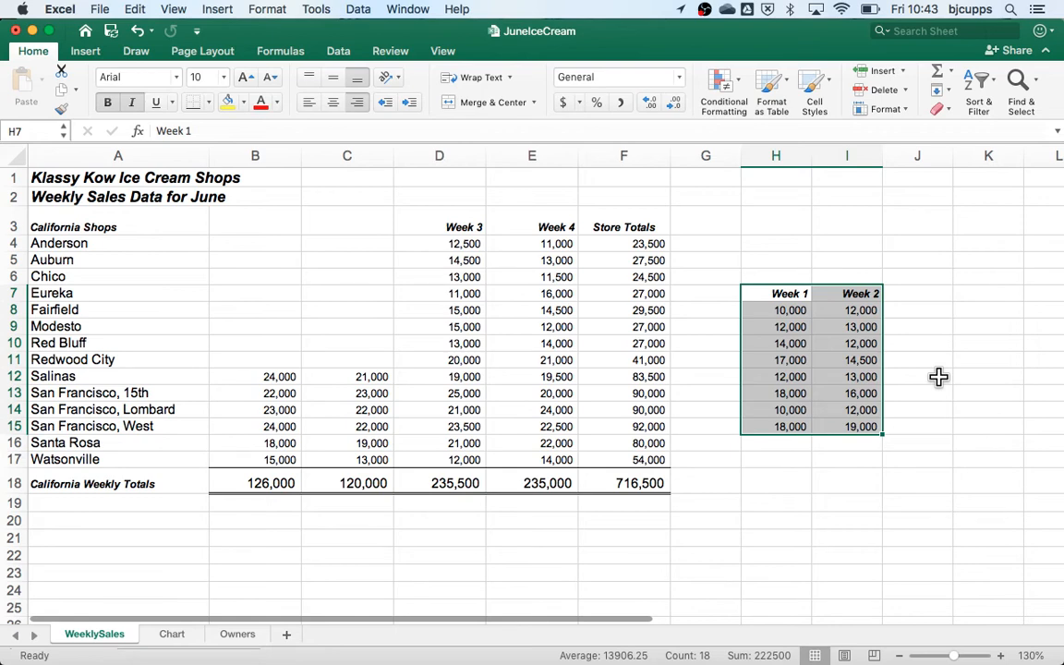
# - Cut the moved cells H7:I15, paste them back at B3, and clear the range selection
pyautogui.press('super+c')
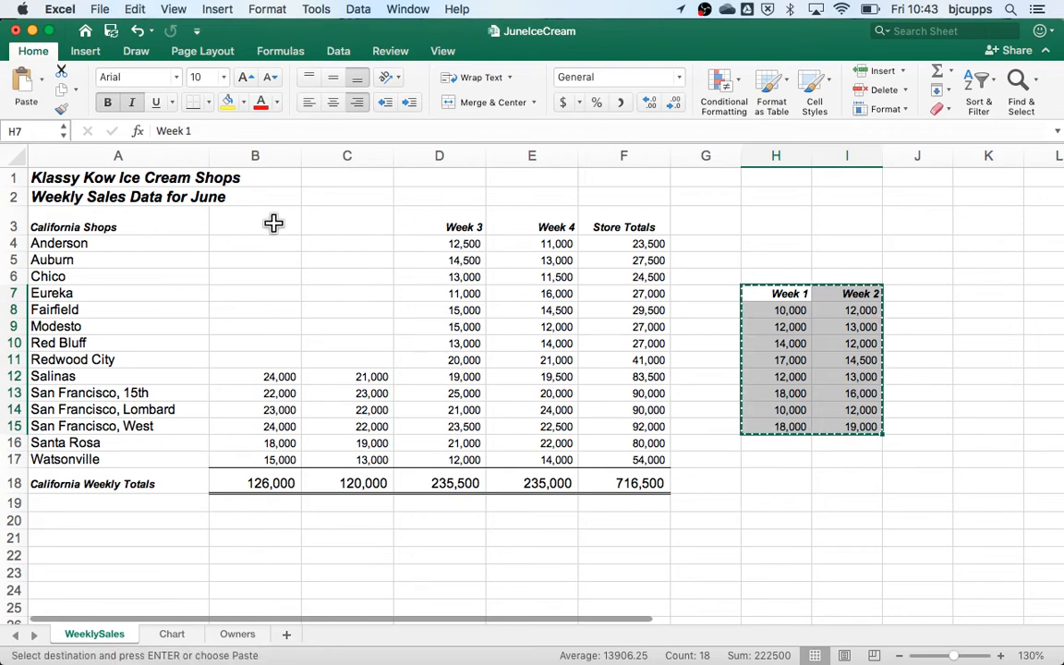
pyautogui.click(265, 220)
pyautogui.press('super+v')
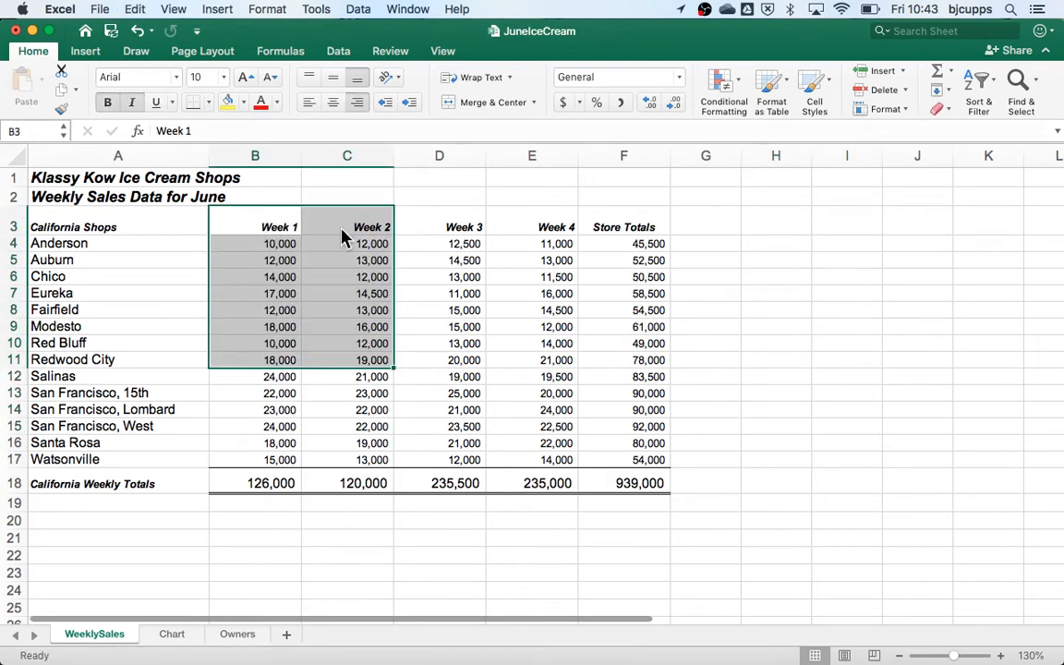
pyautogui.click(923, 449)
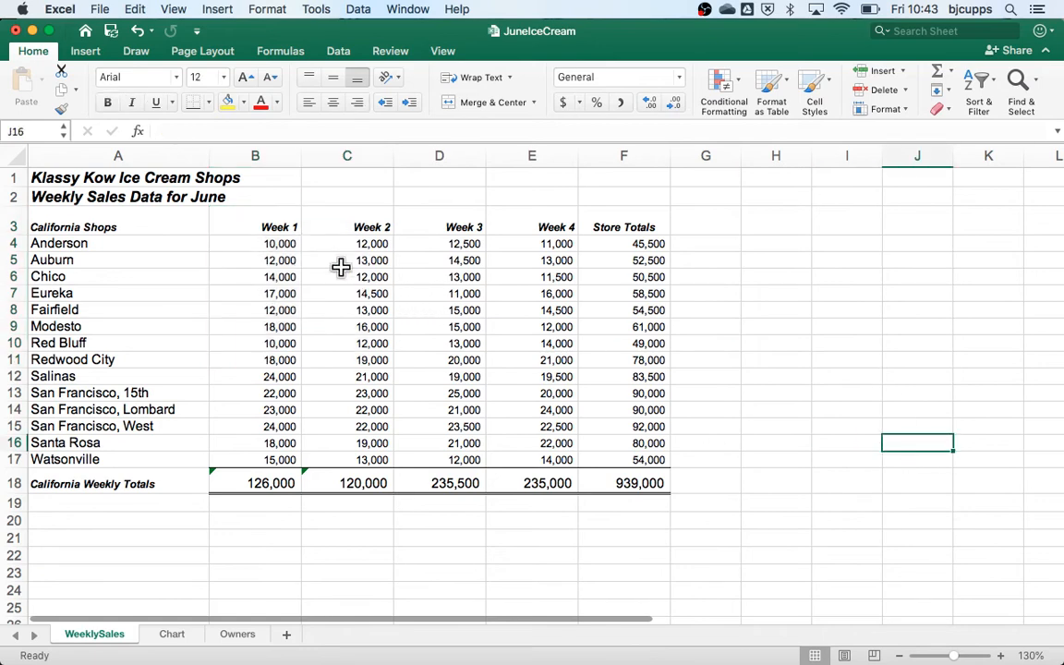
# - Examine the editing commands for cutting and copying cells B3:D8, and dismiss them without applying any
pyautogui.moveTo(275, 226); pyautogui.dragTo(440, 309)
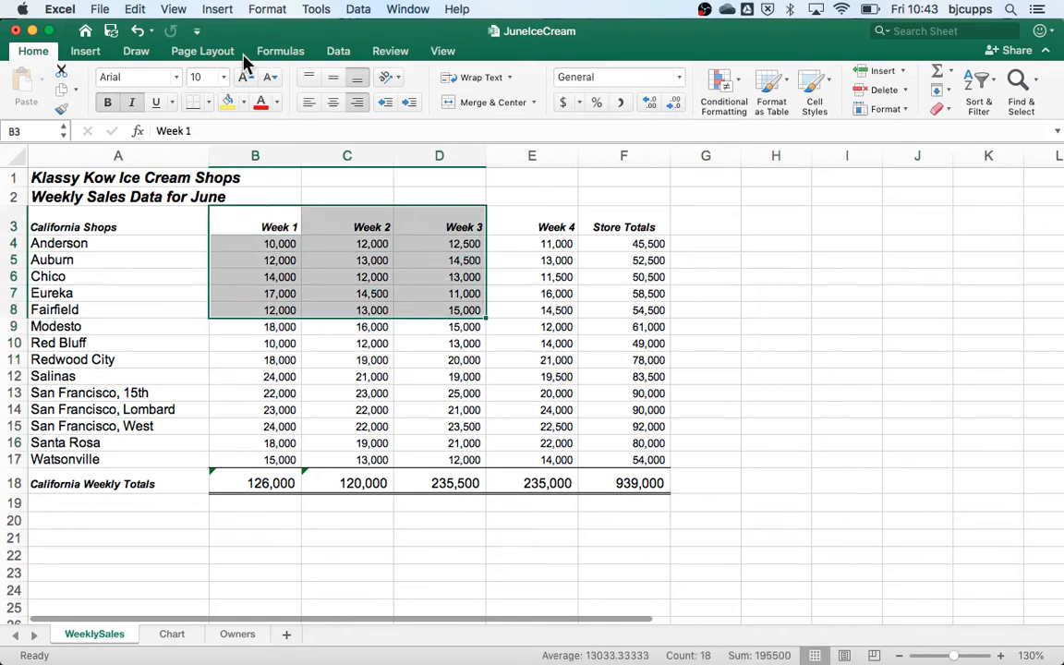
pyautogui.click(137, 9)
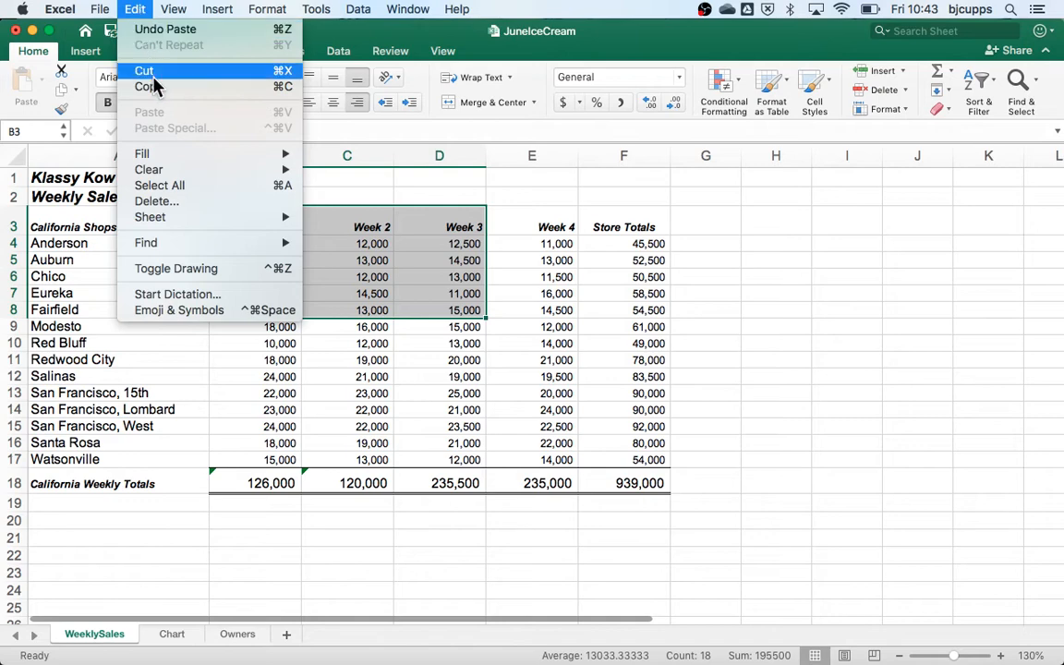
pyautogui.click(400, 240)
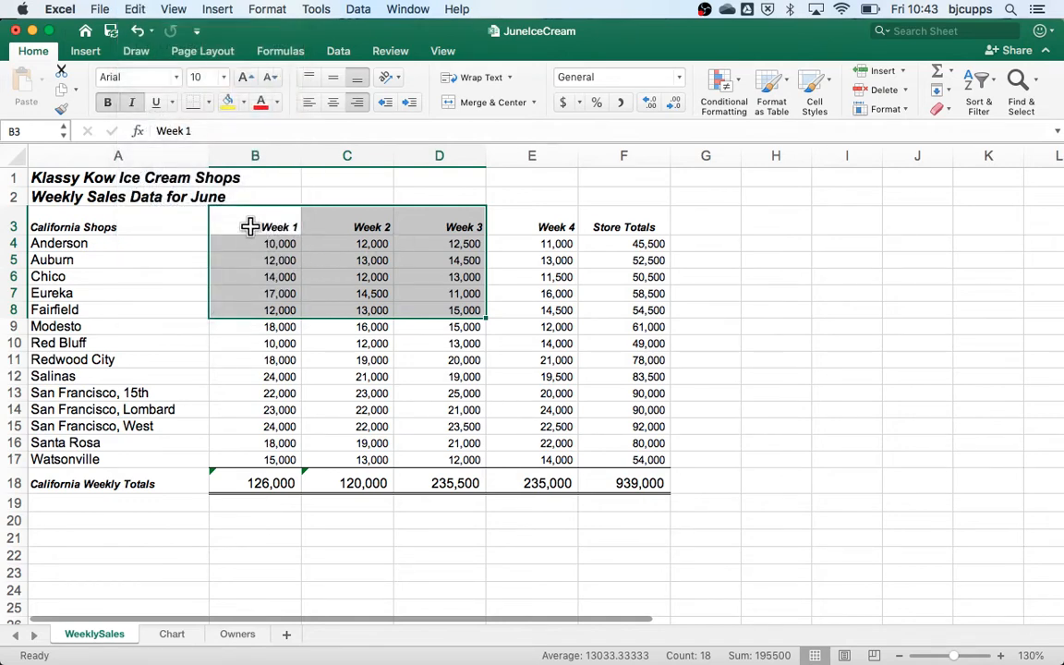
pyautogui.click(240, 219)
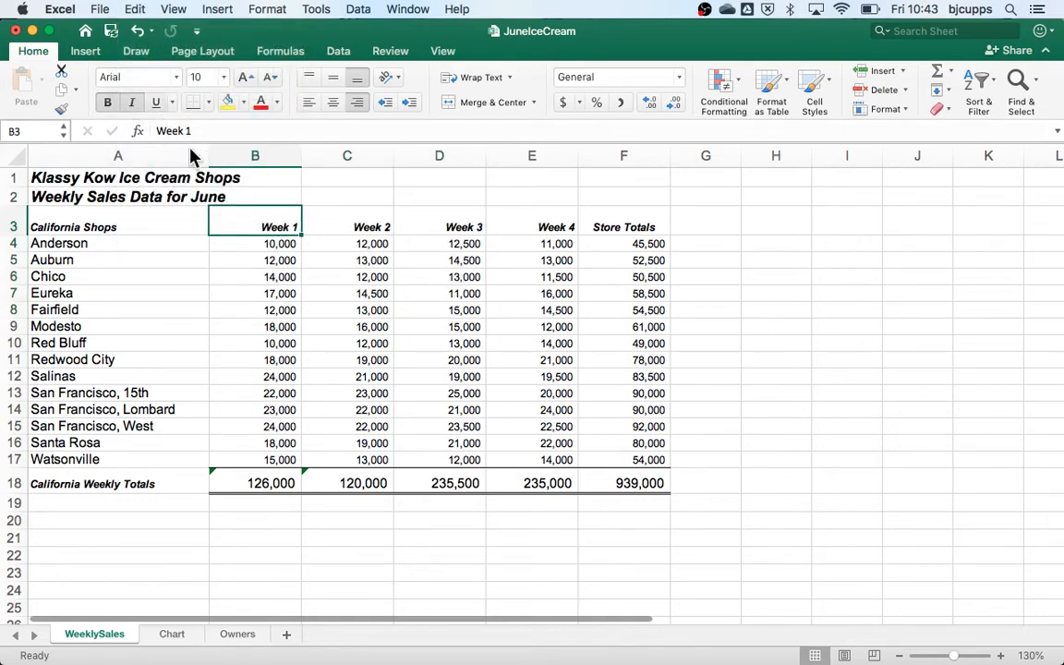
# - Copy the Week 2 and Week 3 cells C6:D11 and paste them at H6
pyautogui.moveTo(381, 270); pyautogui.dragTo(442, 356)
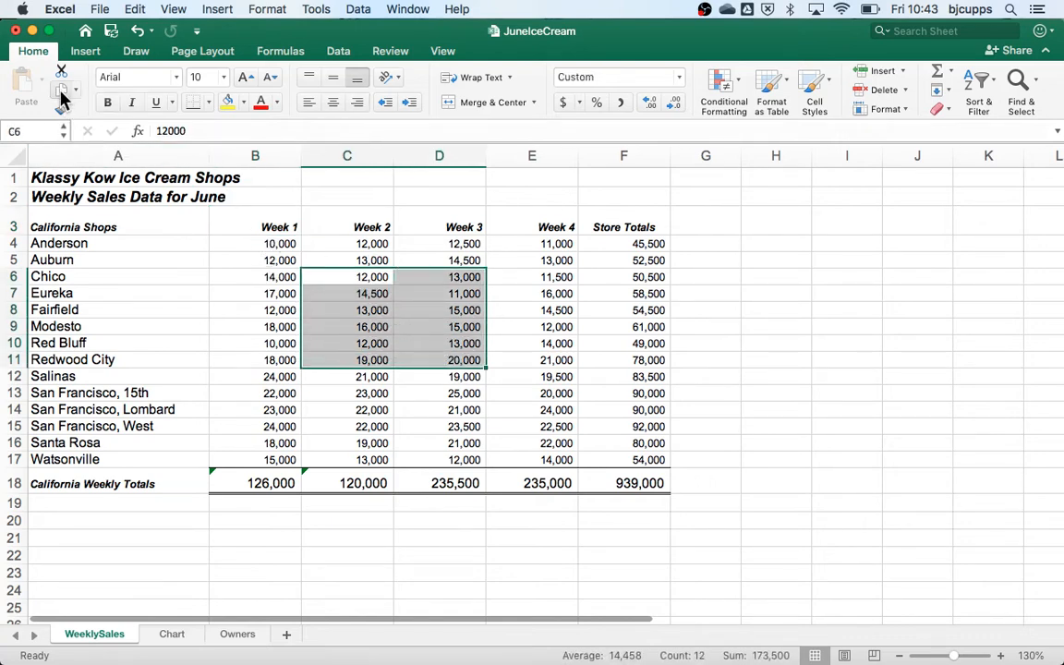
pyautogui.click(61, 92)
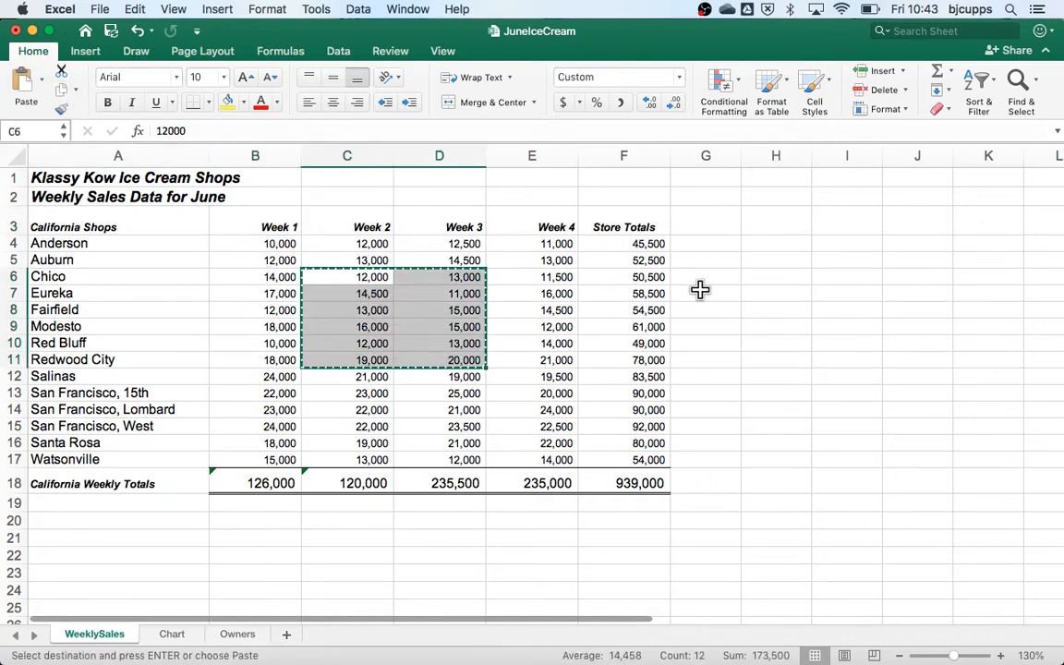
pyautogui.click(779, 280)
pyautogui.click(23, 81)
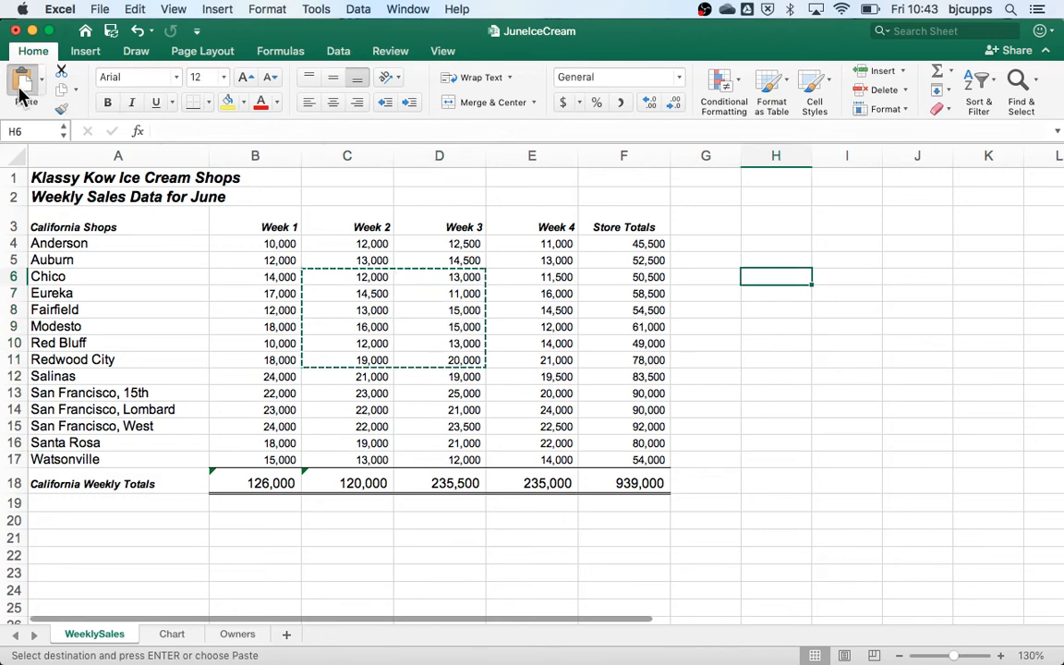
# - Paste the copied Week 2 and Week 3 cells three more times, at H16, E22 and B20
pyautogui.click(355, 277)
pyautogui.click(798, 270)
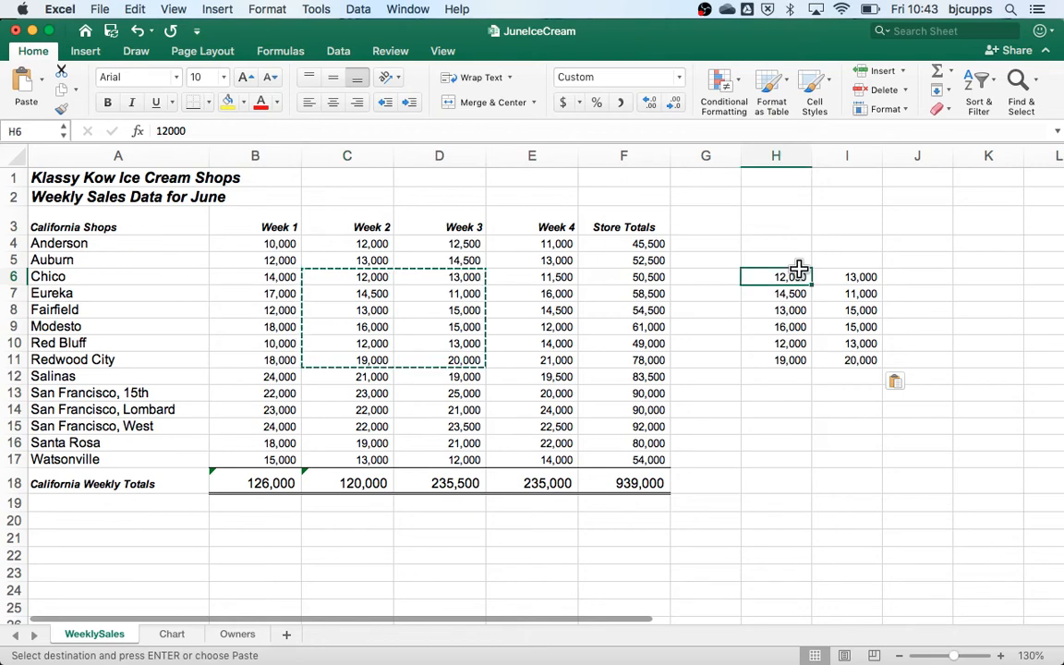
pyautogui.click(755, 442)
pyautogui.press('super+v')
pyautogui.click(513, 552)
pyautogui.press('super+v')
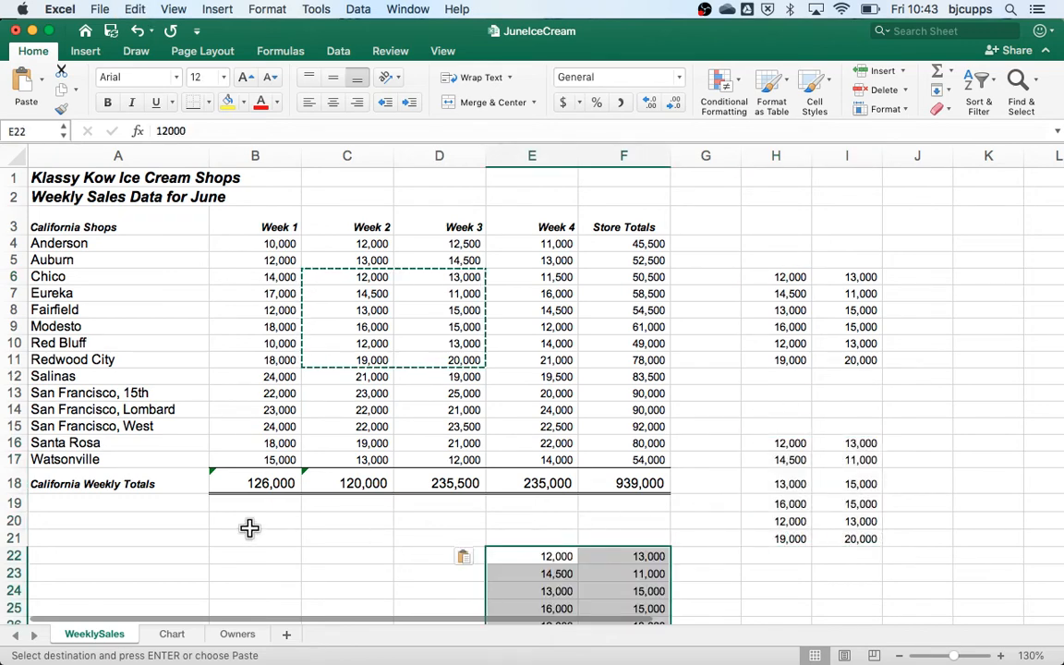
pyautogui.click(255, 522)
pyautogui.press('super+v')
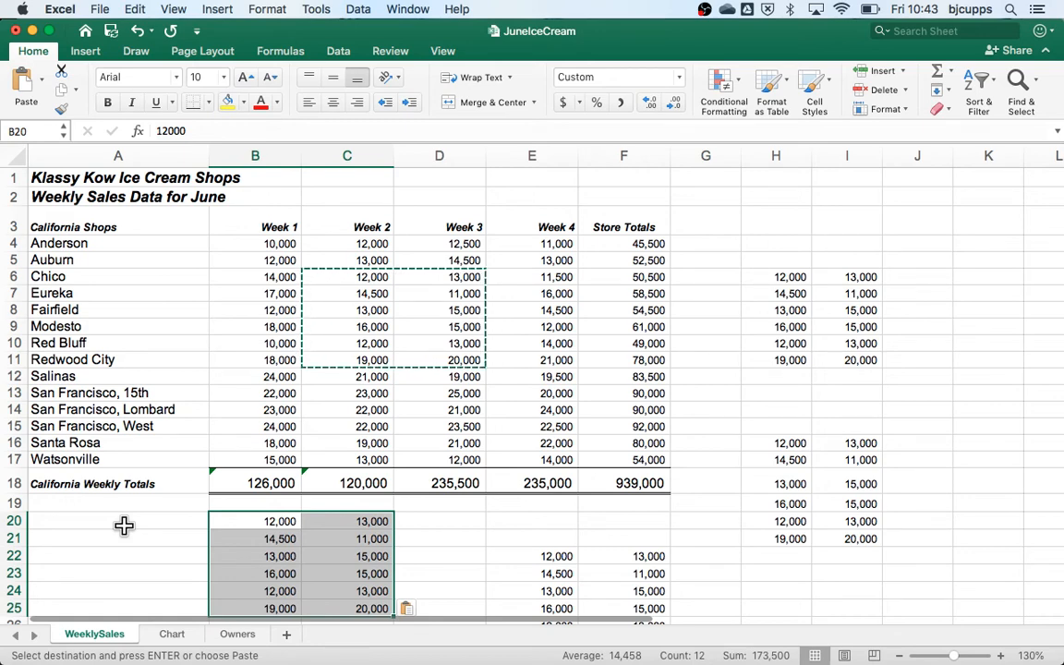
# - Undo all four pastes of the copied cells, including the one at H6, and clear the copy selection
pyautogui.press('super+z')
pyautogui.press('super+z')
pyautogui.press('super+z')
pyautogui.press('super+z')
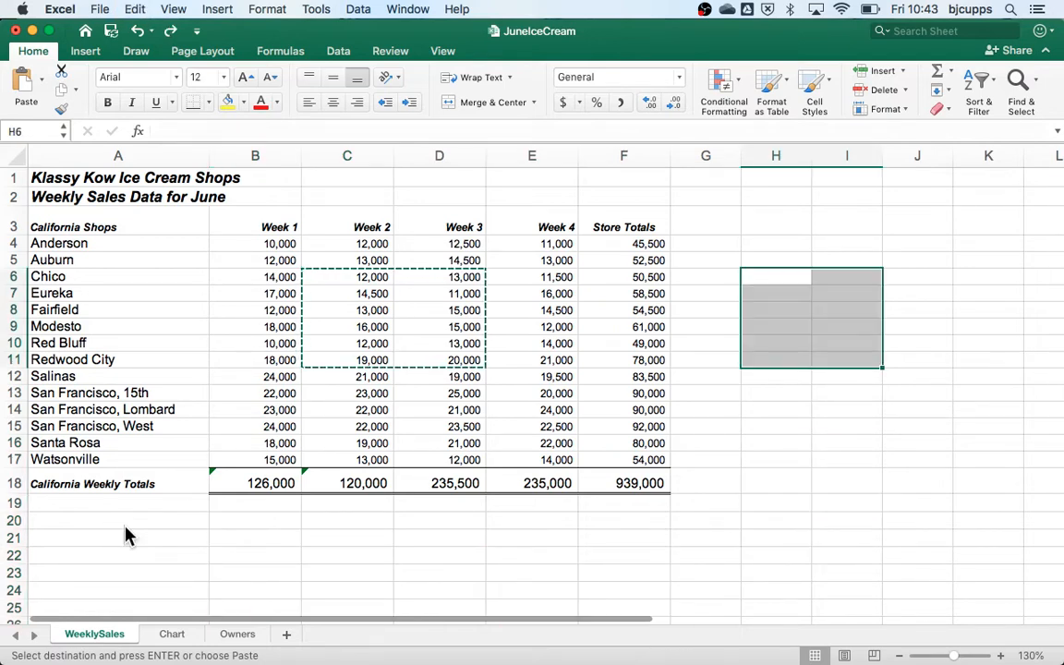
pyautogui.press('Escape')
pyautogui.click(375, 360)
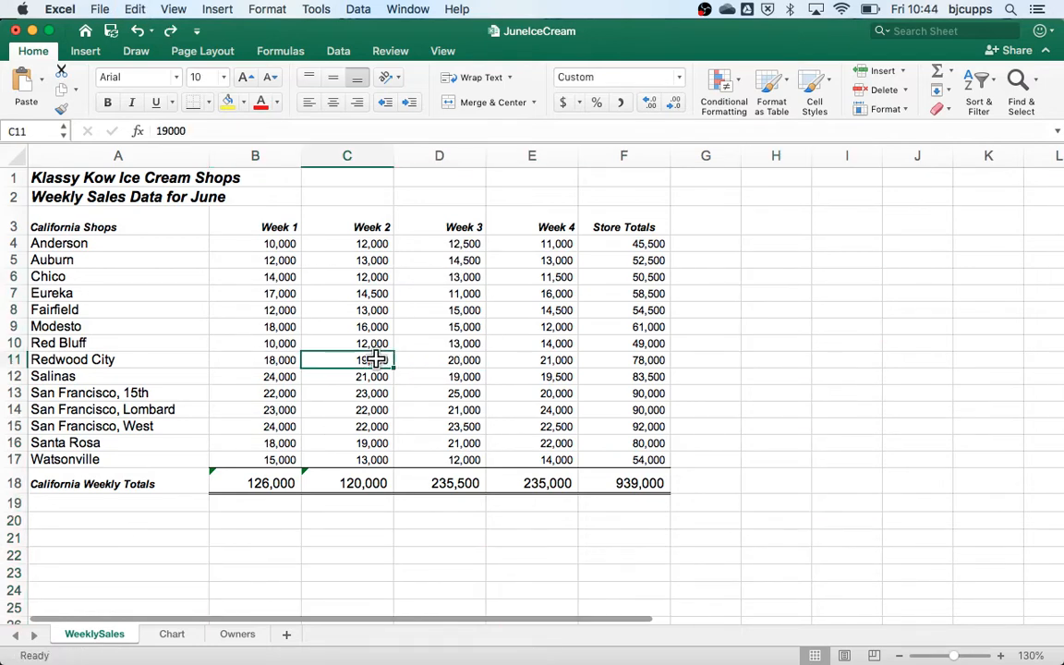
pyautogui.click(297, 276)
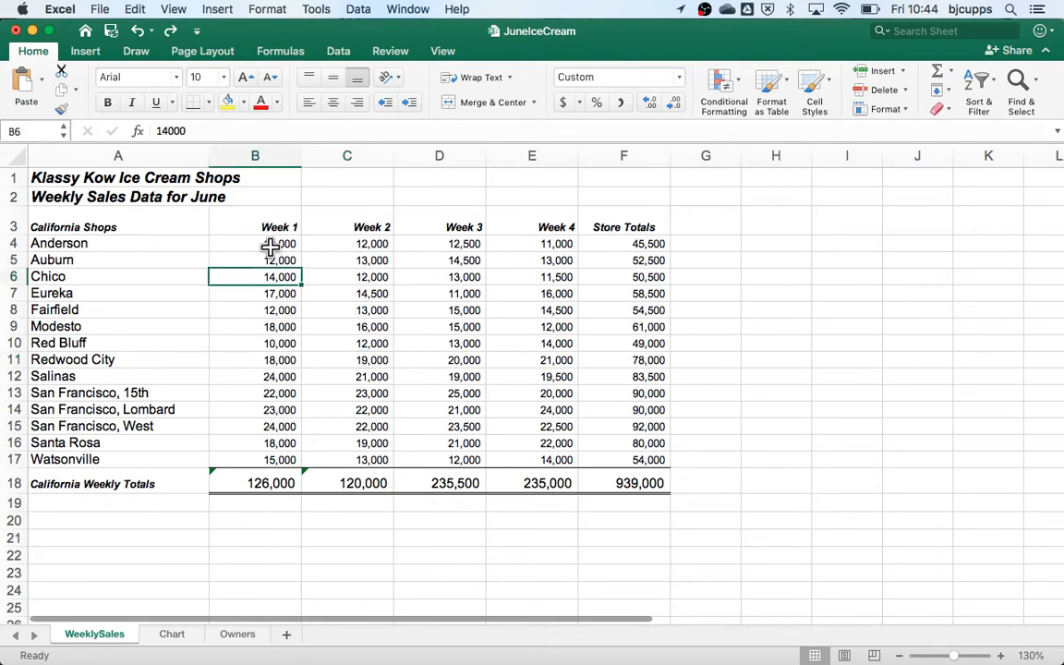
pyautogui.click(750, 392)
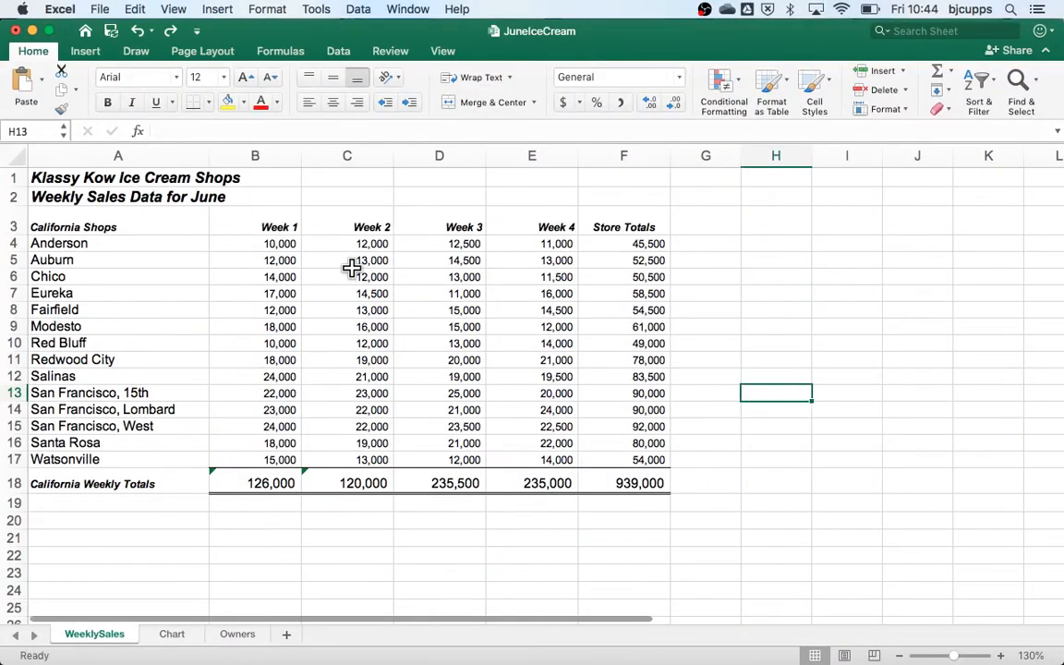
# - Try moving cells C5:D12 directly to H14, undo that, and move them to I3 and undo again
pyautogui.moveTo(352, 266); pyautogui.dragTo(480, 355)
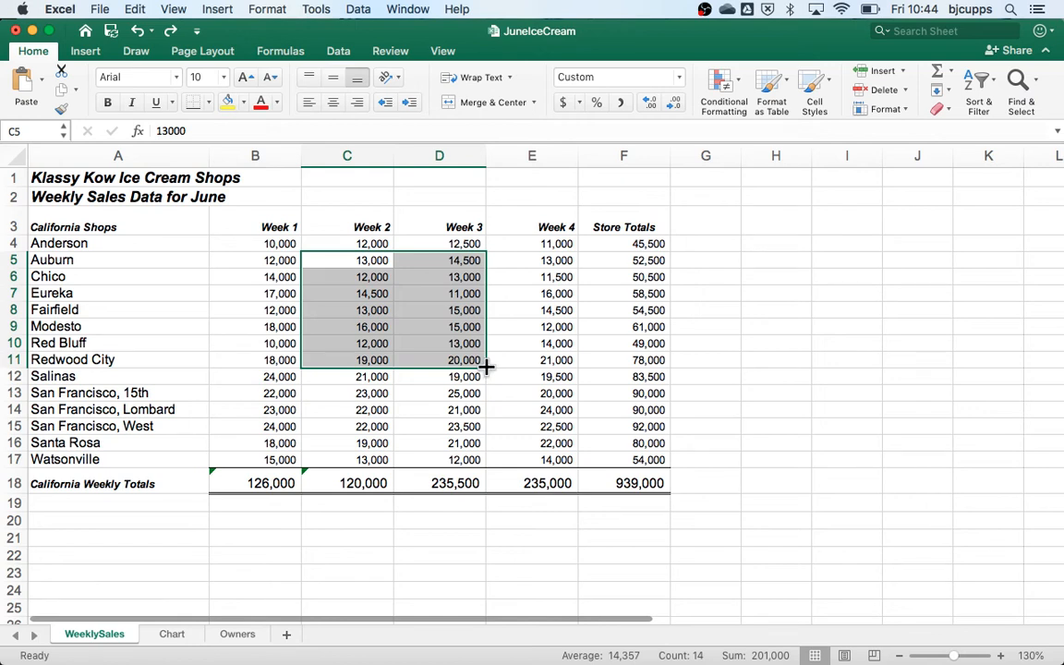
pyautogui.click(352, 262)
pyautogui.moveTo(351, 261); pyautogui.dragTo(452, 383)
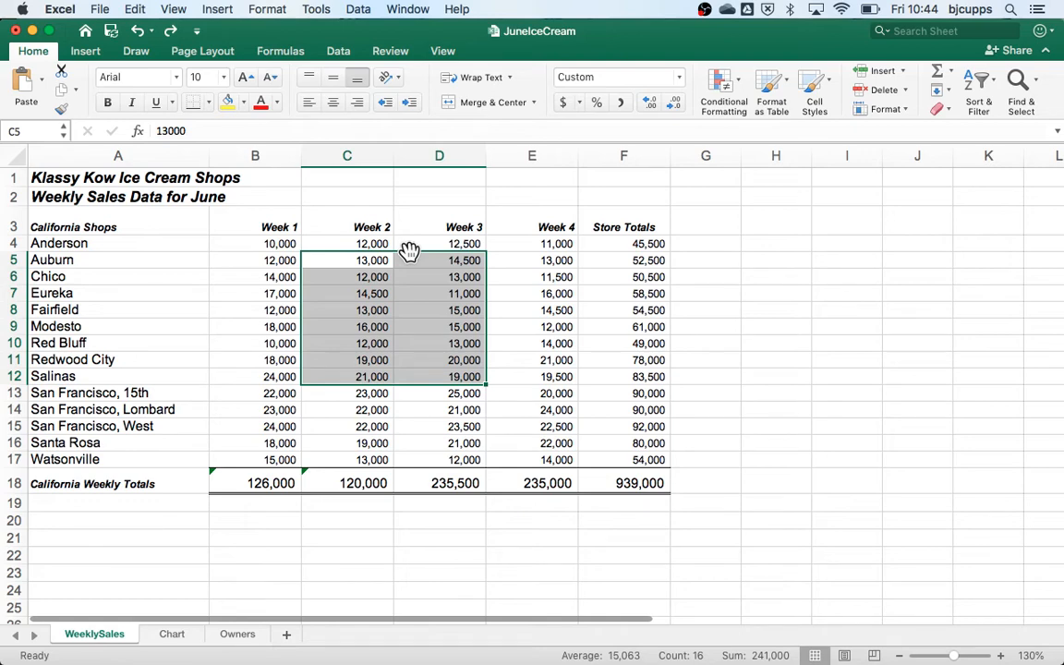
pyautogui.moveTo(409, 252); pyautogui.dragTo(864, 416)
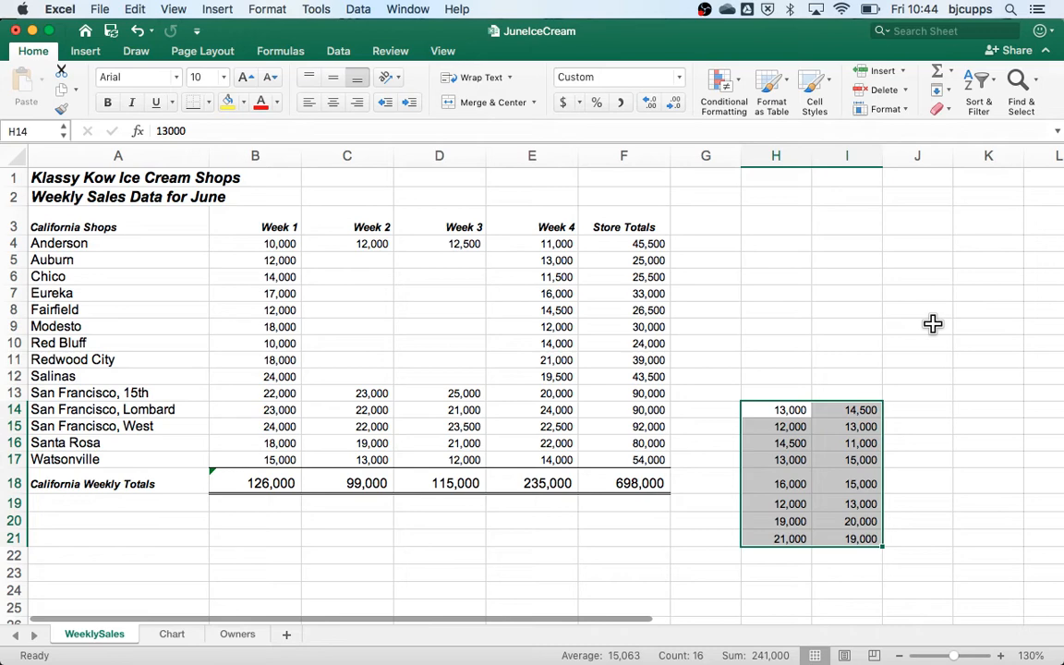
pyautogui.press('super+z')
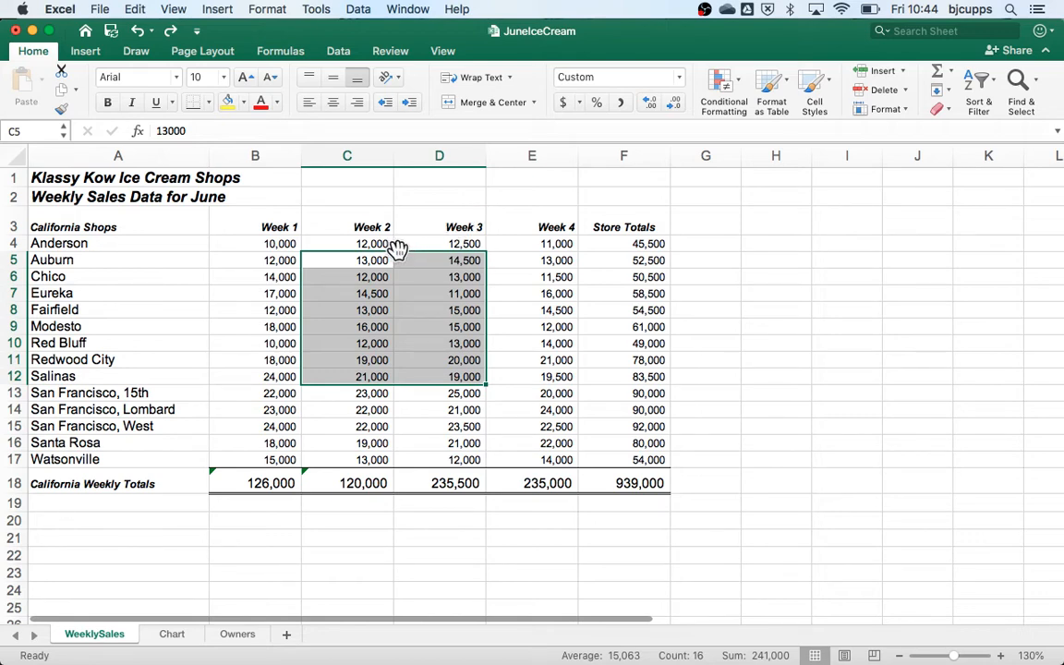
pyautogui.moveTo(397, 247); pyautogui.dragTo(892, 242)
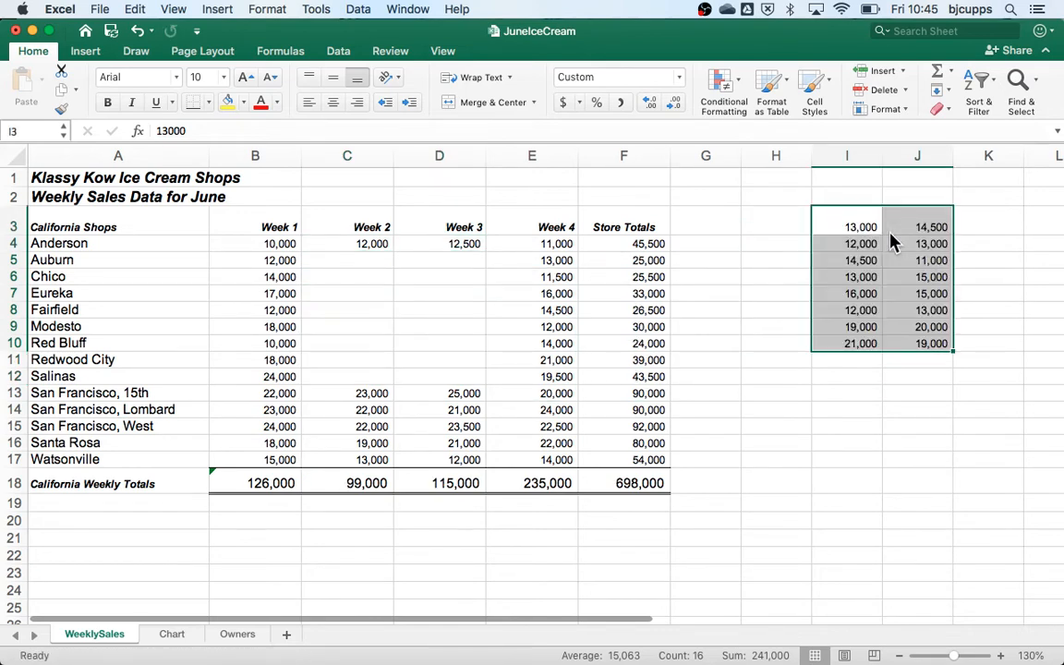
pyautogui.press('super+z')
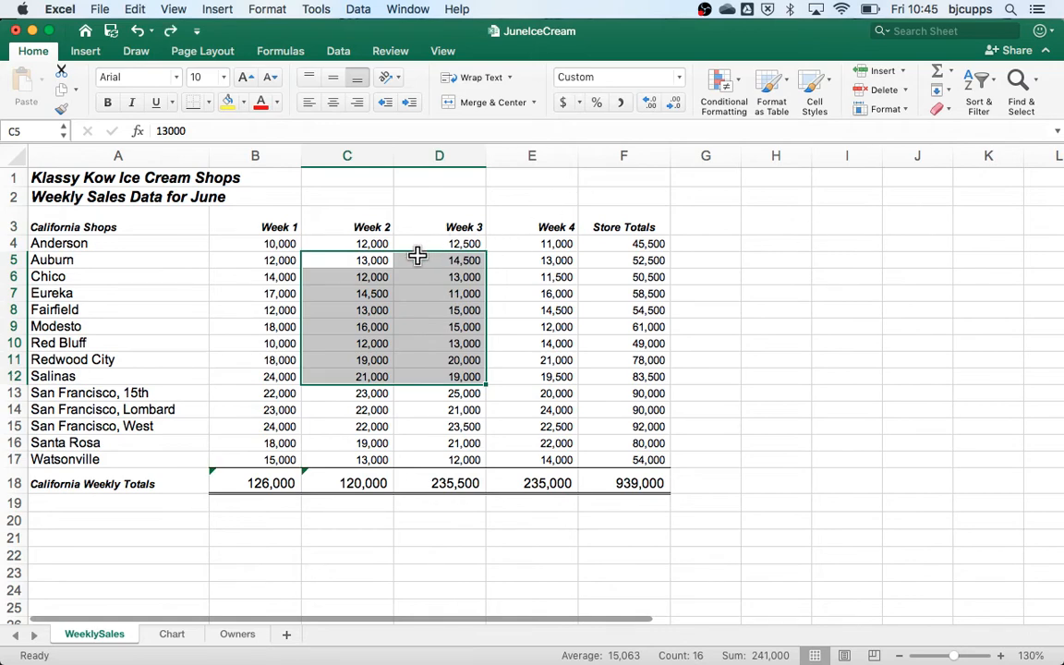
# - Place copies of cells C5:D12 directly at G5, G17, I2 and I12, and undo all four copies
pyautogui.moveTo(418, 252); pyautogui.dragTo(758, 262)
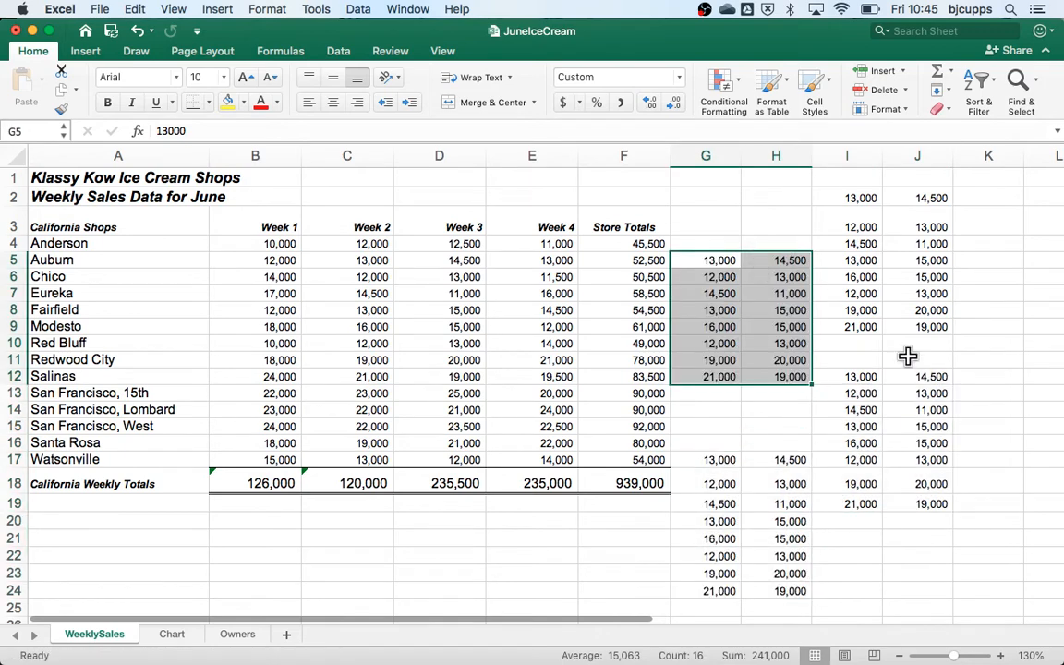
pyautogui.click(990, 359)
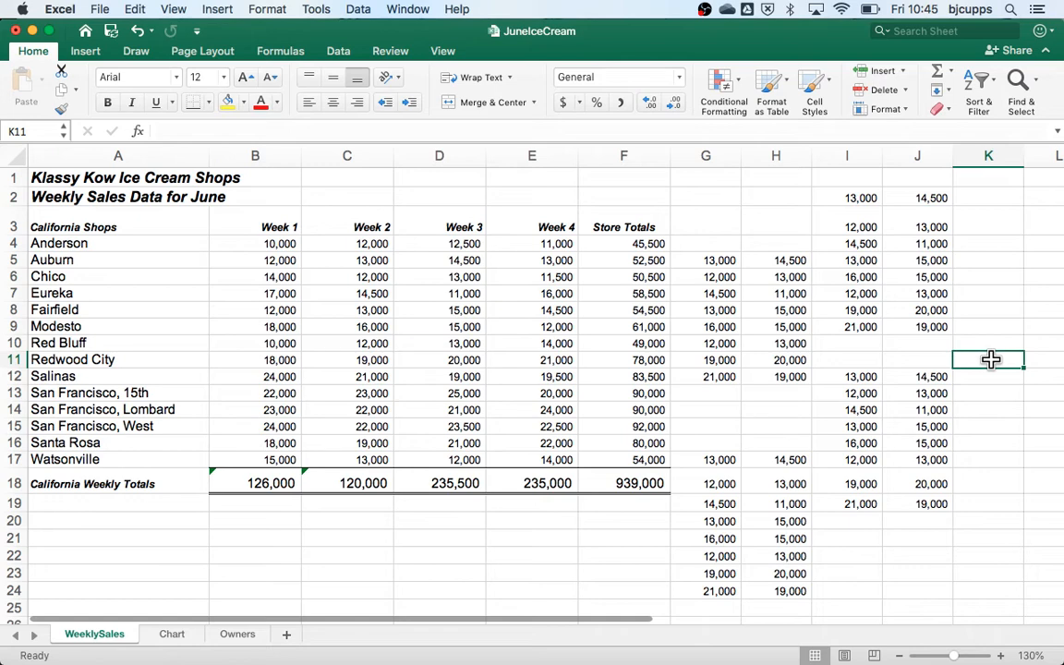
pyautogui.press('super+z')
pyautogui.press('super+z')
pyautogui.press('super+z')
pyautogui.press('super+z')
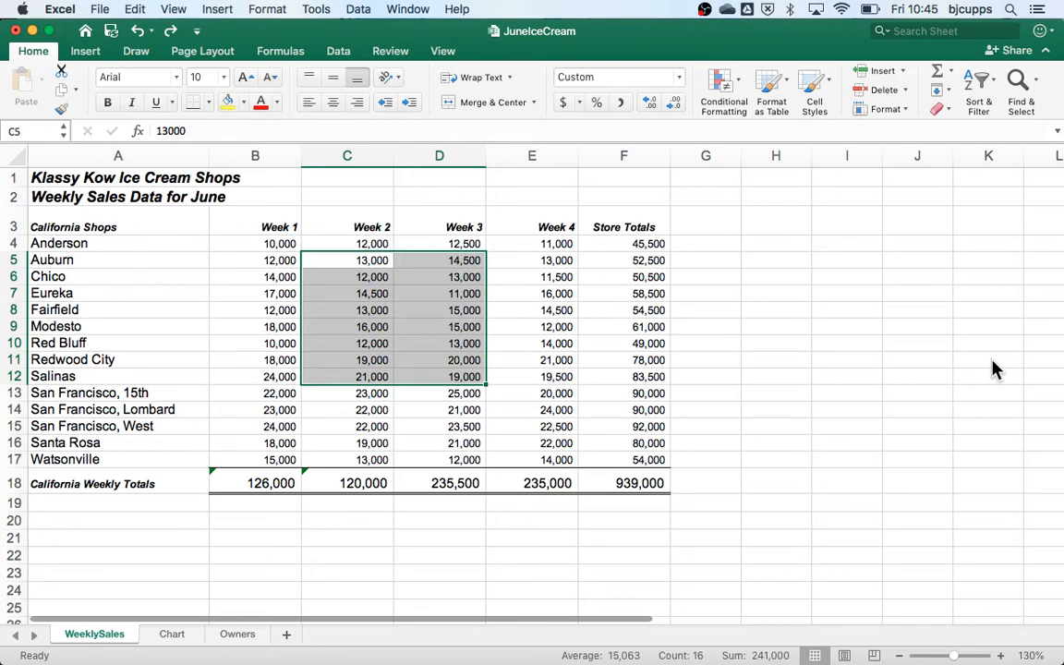
pyautogui.click(88, 505)
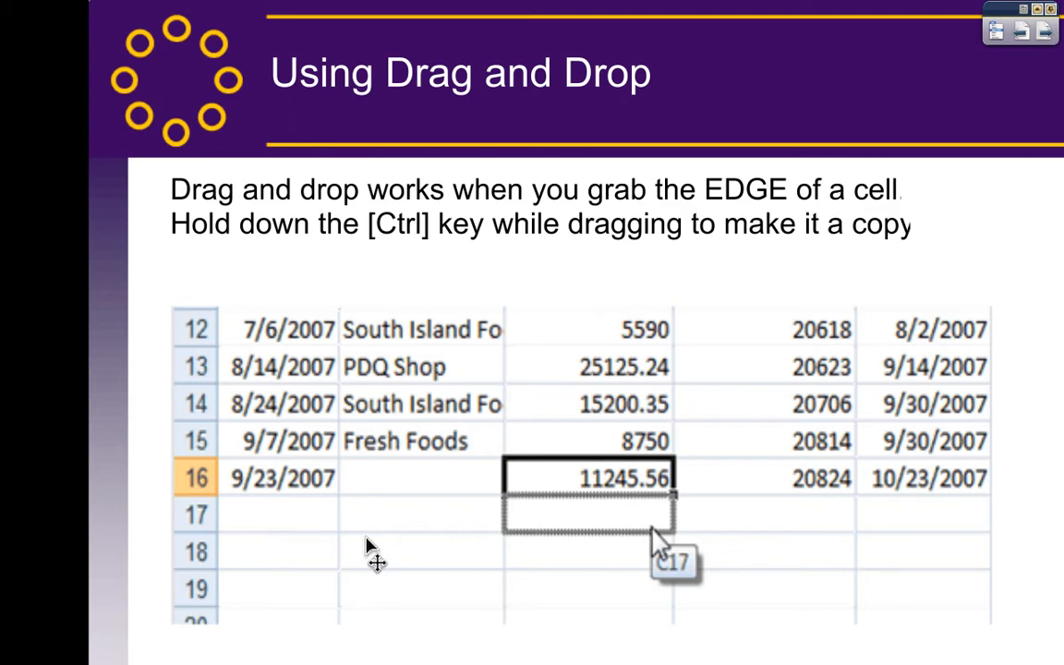
pyautogui.press('Right')
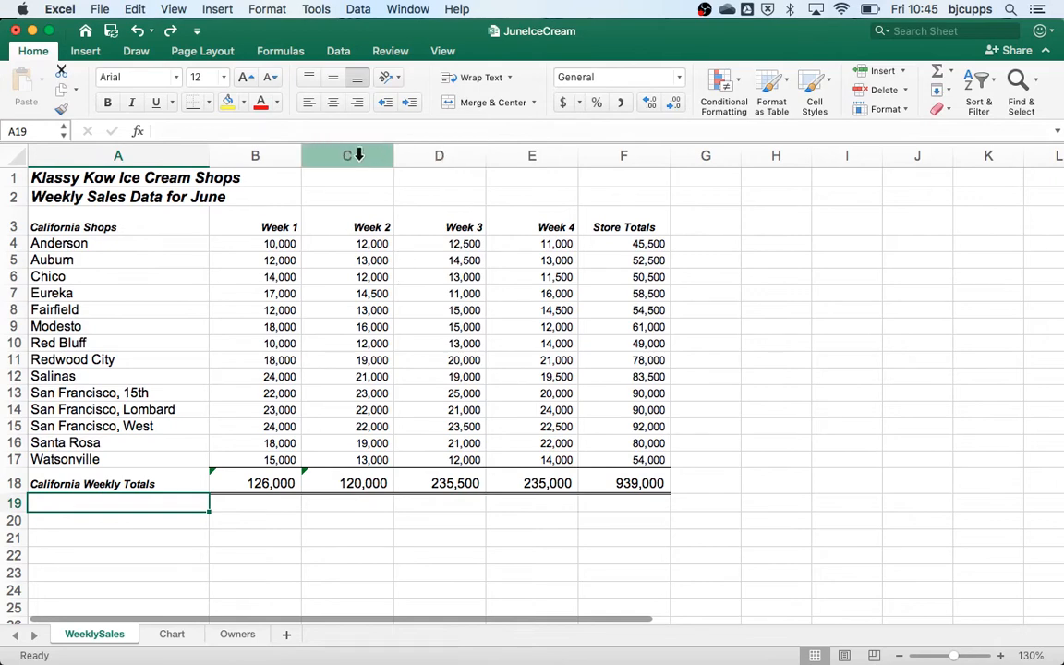
# - Hide the Week 2 and Week 3 columns C and D
pyautogui.moveTo(350, 155); pyautogui.dragTo(459, 163)
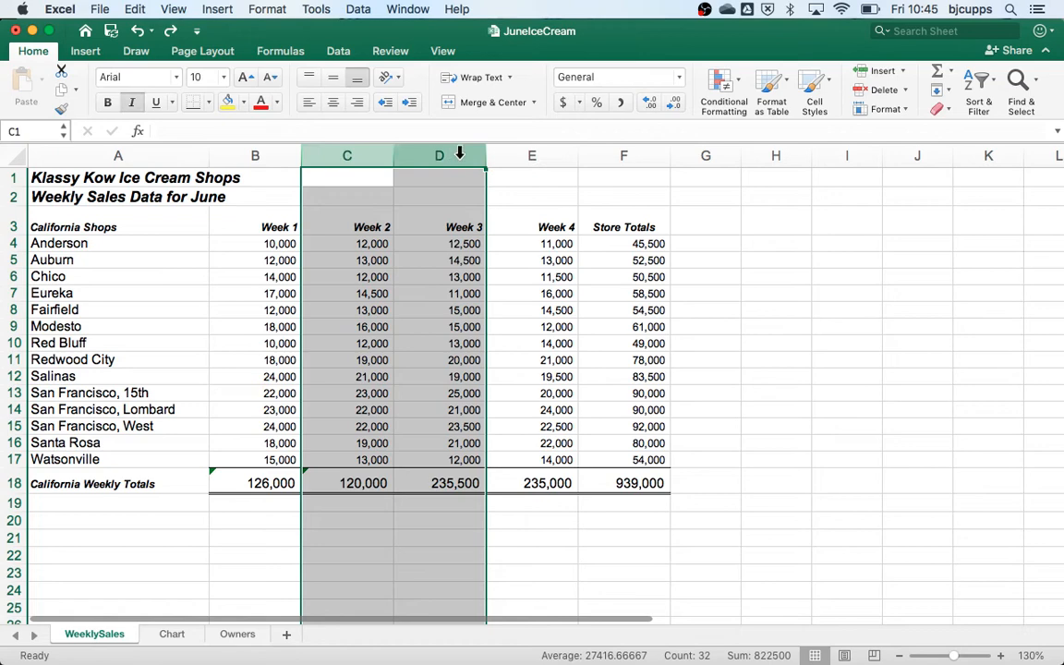
pyautogui.rightClick(458, 154)
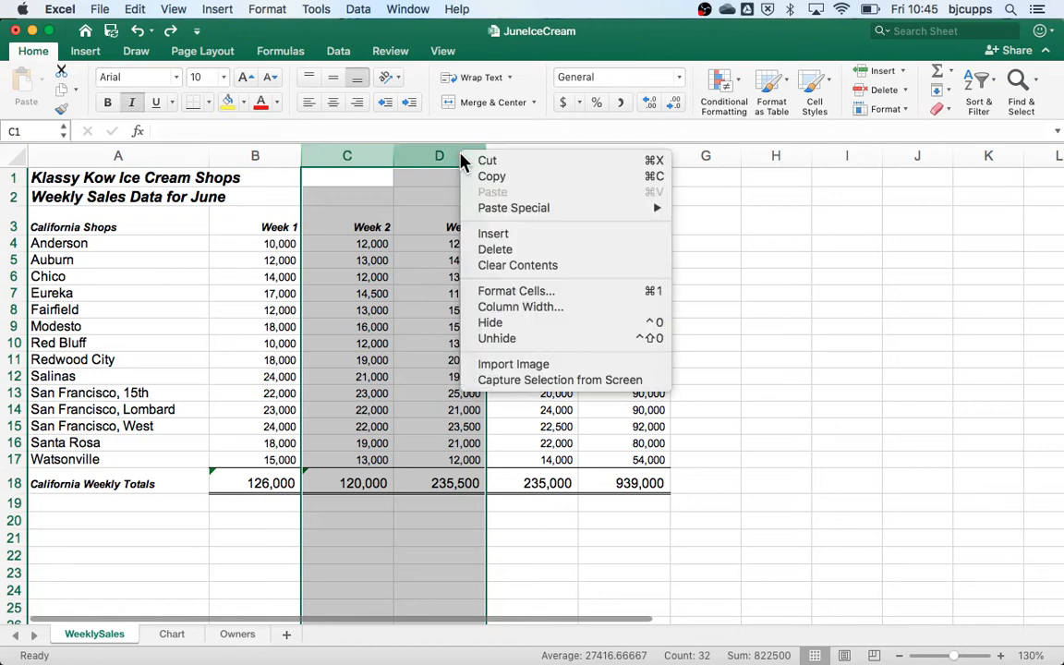
pyautogui.click(509, 325)
pyautogui.click(857, 345)
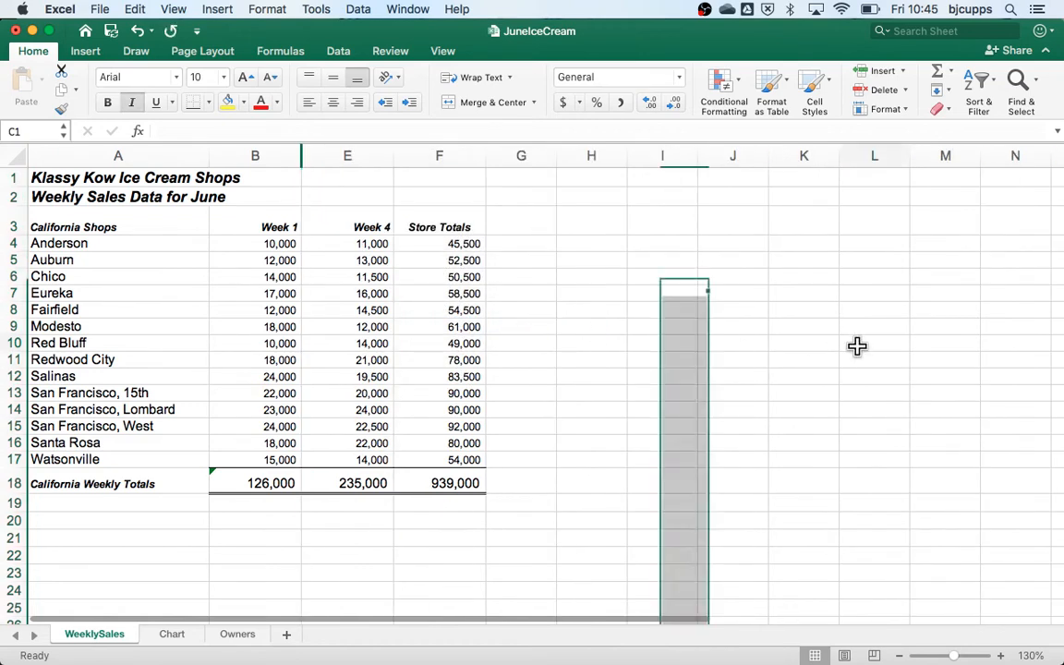
# - Inspect the columns around the hidden ones and the store total formula in F4, and undo the column hiding
pyautogui.moveTo(157, 156); pyautogui.dragTo(213, 155)
pyautogui.click(295, 157)
pyautogui.click(339, 156)
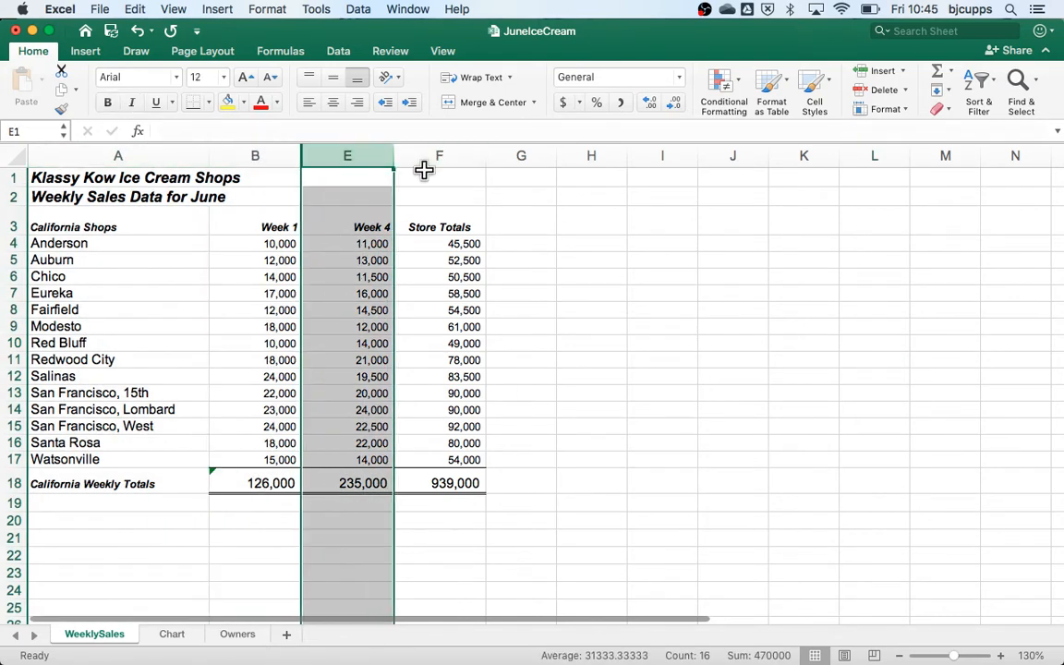
pyautogui.click(425, 175)
pyautogui.click(359, 199)
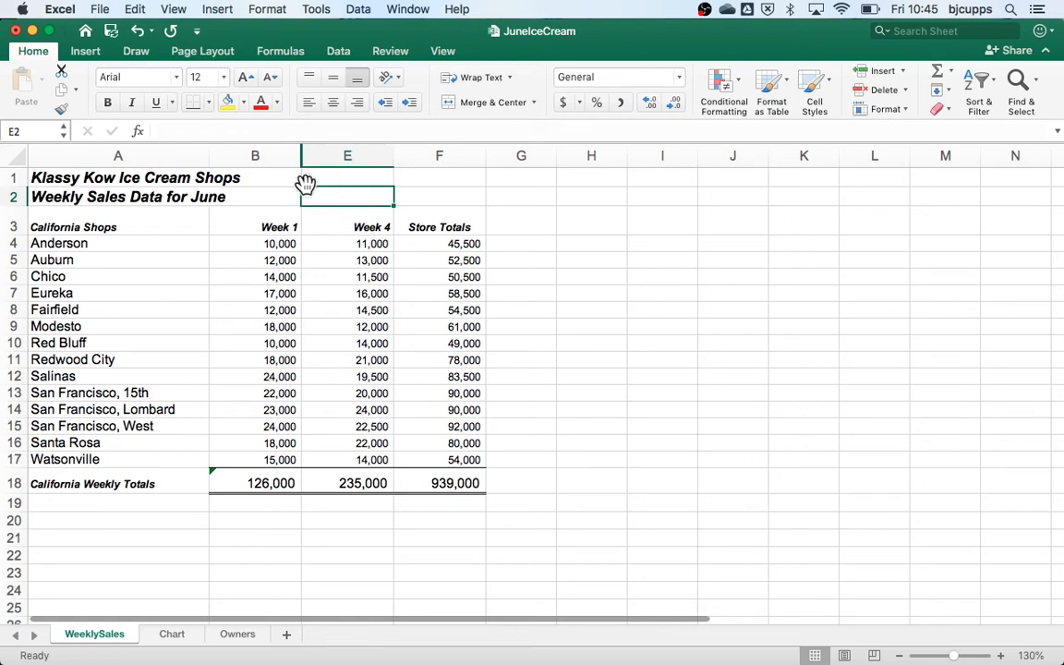
pyautogui.click(436, 245)
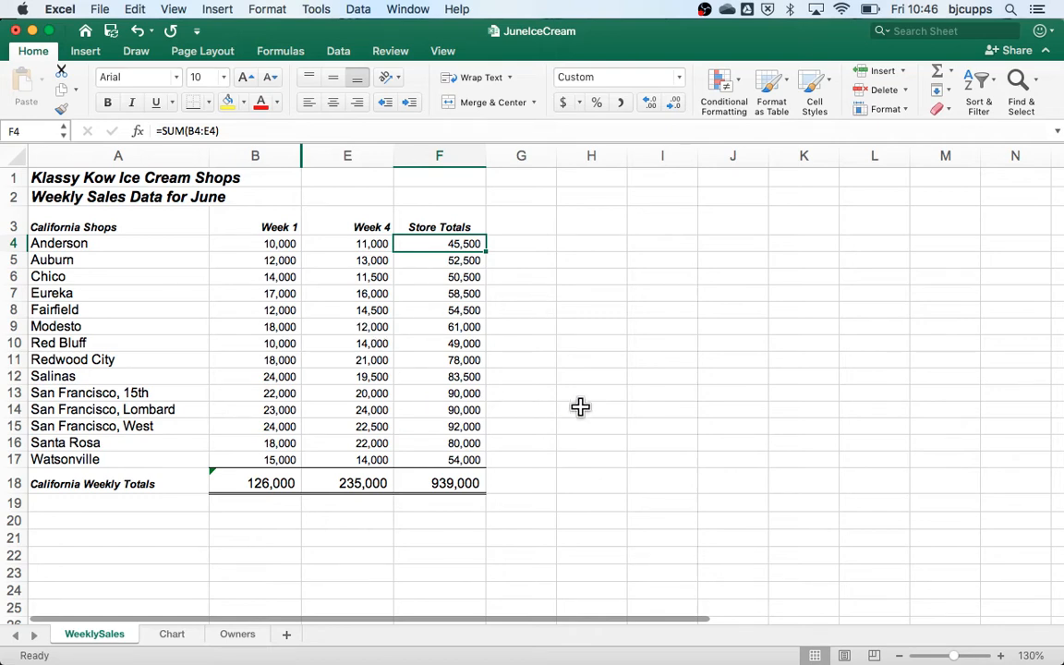
pyautogui.press('super+z')
# - Hide rows 4 through 11, from Anderson to Redwood City
pyautogui.click(57, 243)
pyautogui.moveTo(14, 243); pyautogui.dragTo(9, 359)
pyautogui.click(12, 361)
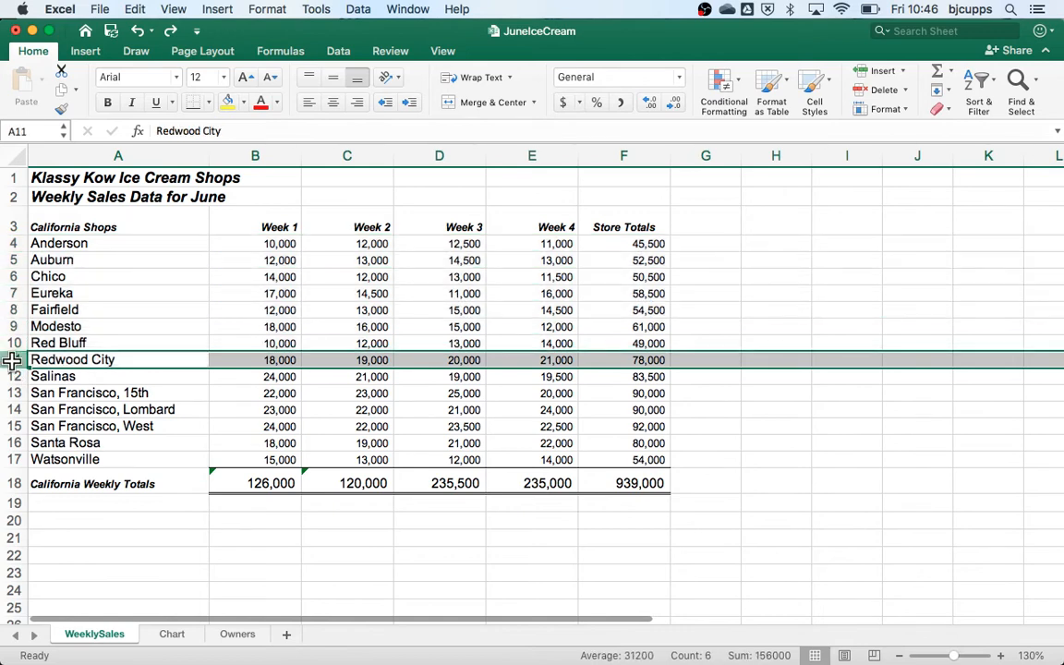
pyautogui.moveTo(11, 359); pyautogui.dragTo(11, 240)
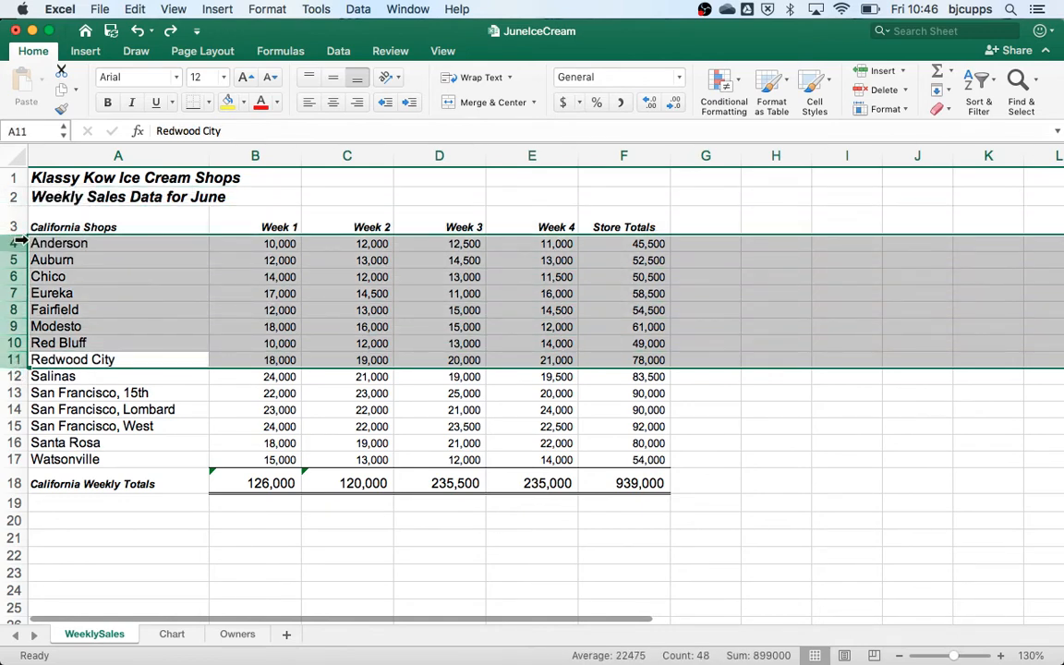
pyautogui.rightClick(16, 241)
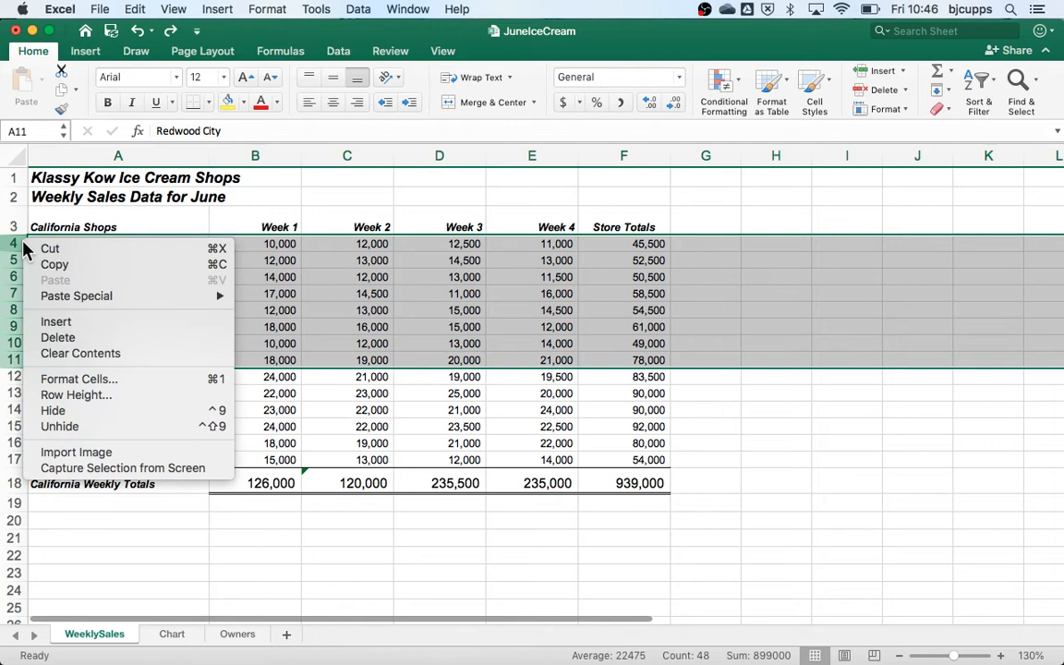
pyautogui.click(82, 414)
pyautogui.click(213, 440)
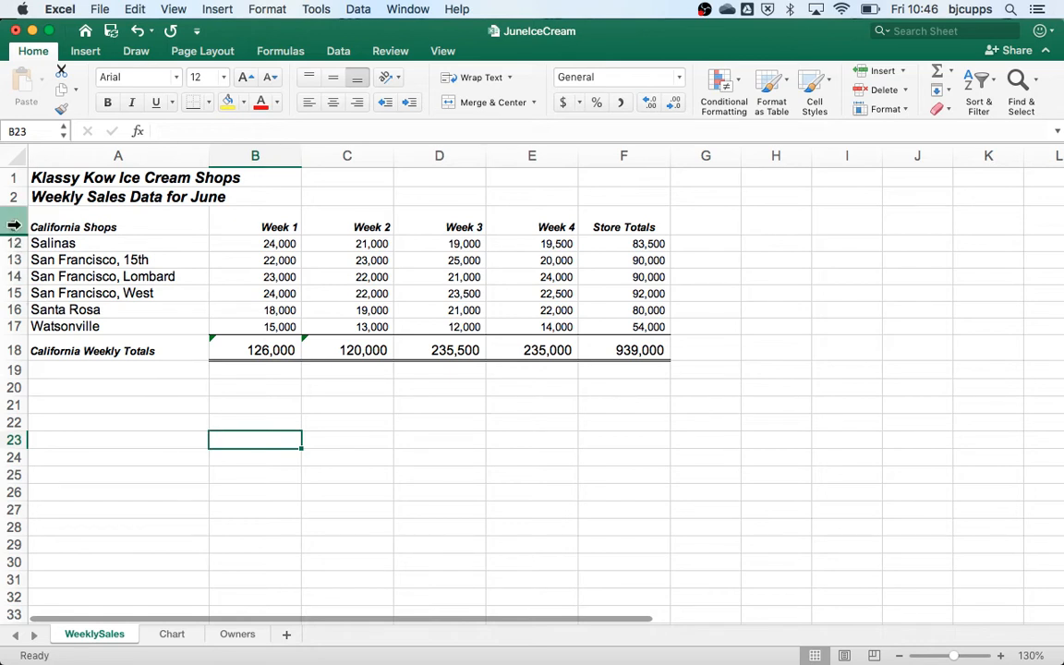
# - Unhide rows 4 to 11 using the surrounding rows 3 and 12, and undo the unhiding
pyautogui.click(14, 222)
pyautogui.moveTo(14, 223); pyautogui.dragTo(10, 242)
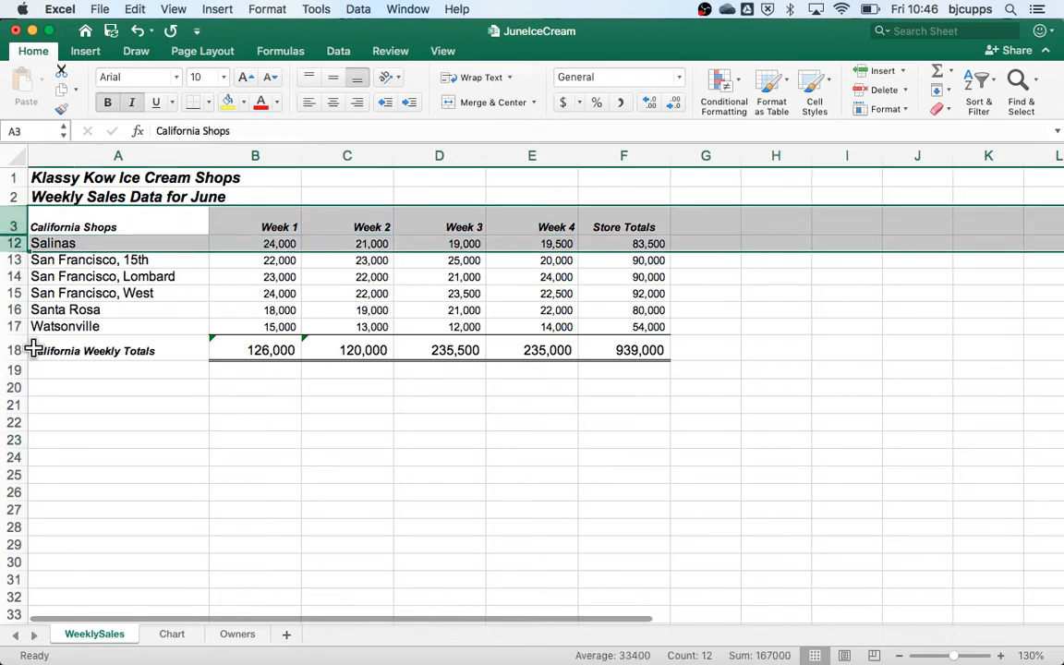
pyautogui.rightClick(13, 225)
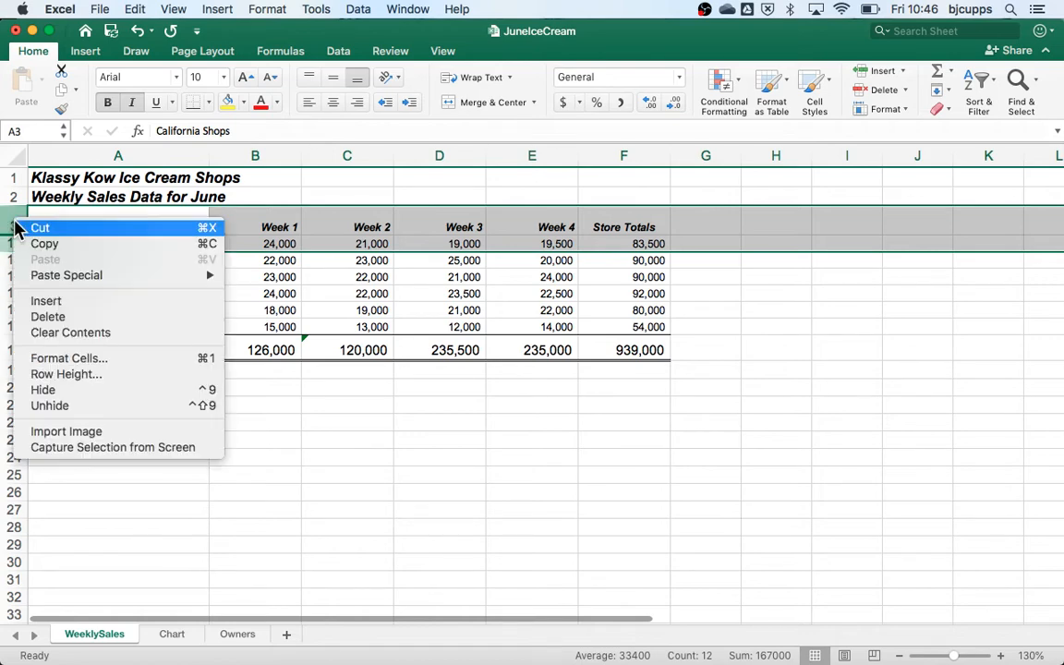
pyautogui.click(87, 412)
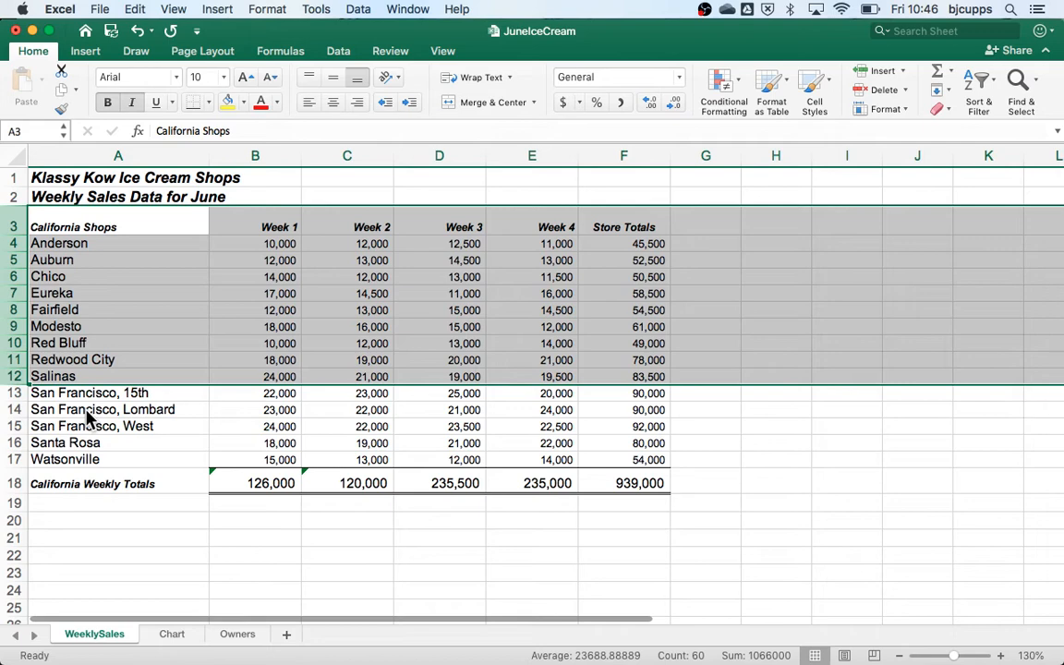
pyautogui.press('super+z')
# - Reveal the hidden rows by resizing rows 3 to 13 to a height of 18, and undo both the resizing and the row hiding
pyautogui.click(42, 276)
pyautogui.moveTo(14, 220); pyautogui.dragTo(16, 251)
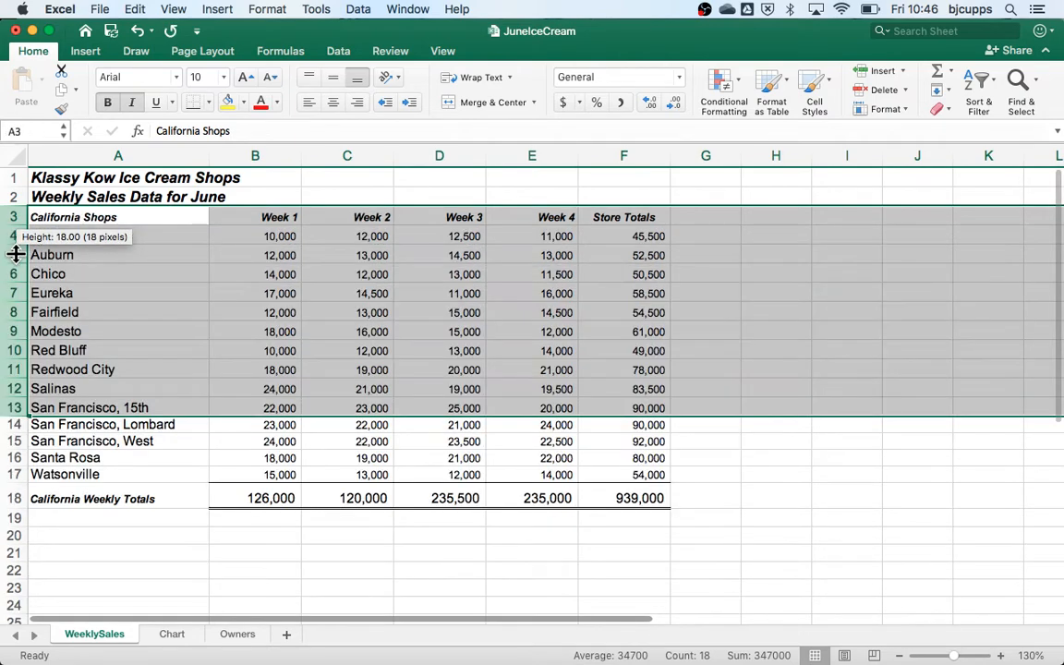
pyautogui.click(94, 266)
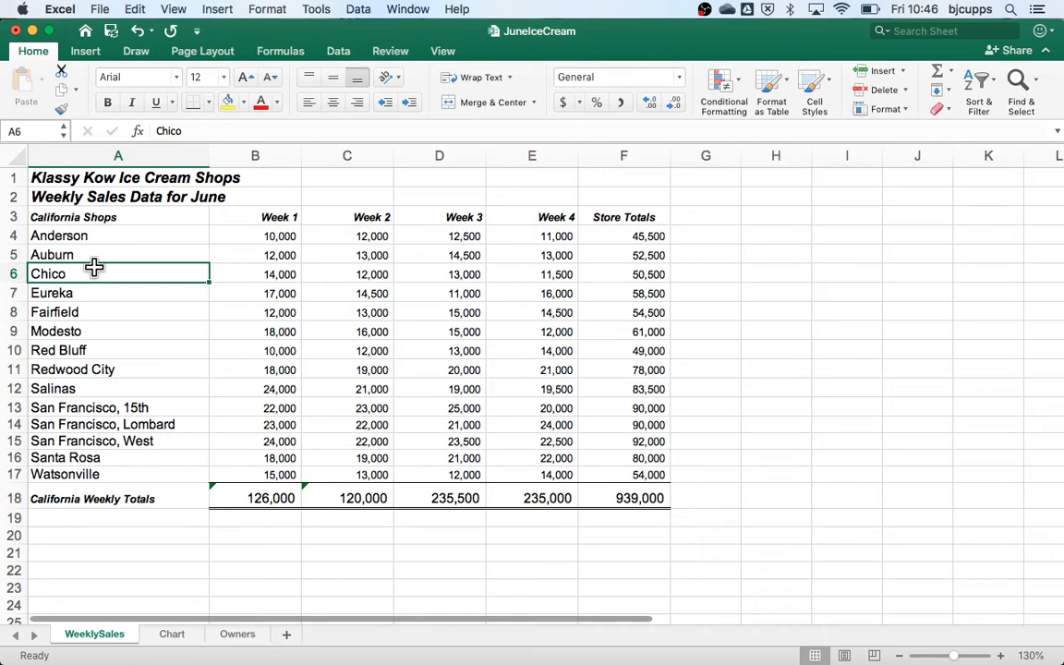
pyautogui.press('super+z')
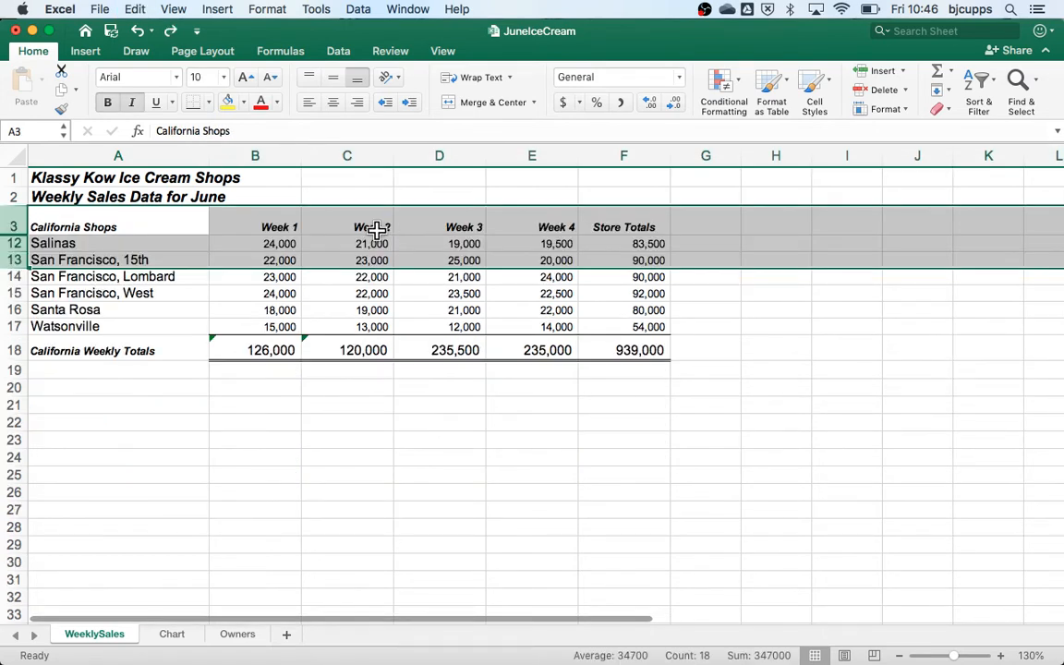
pyautogui.press('super+y')
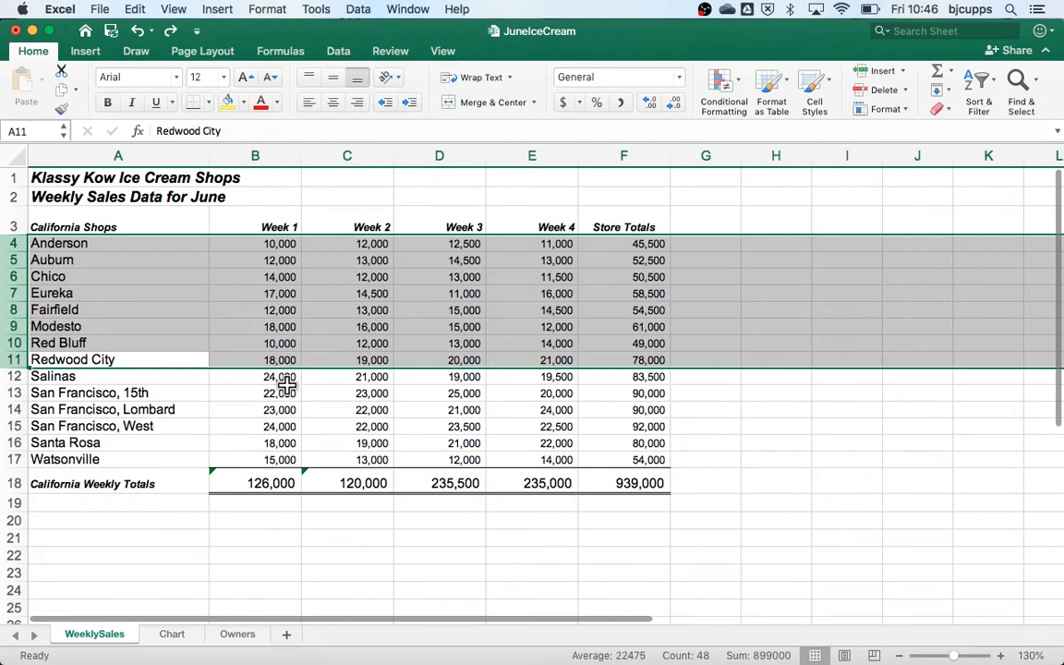
pyautogui.click(280, 398)
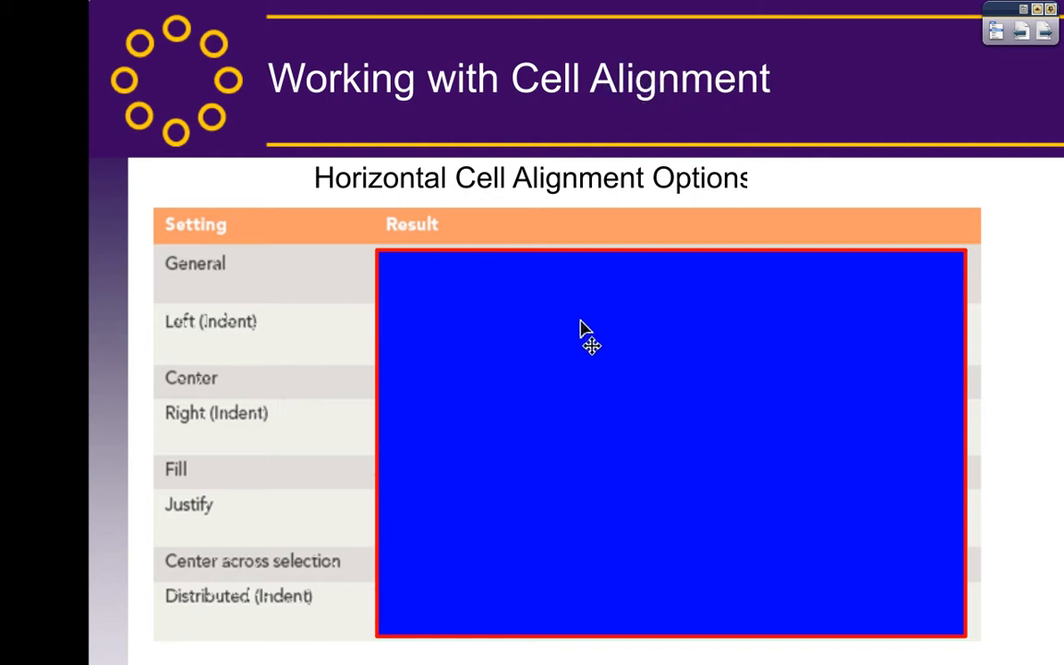
pyautogui.click(482, 280)
pyautogui.moveTo(671, 249); pyautogui.dragTo(671, 305)
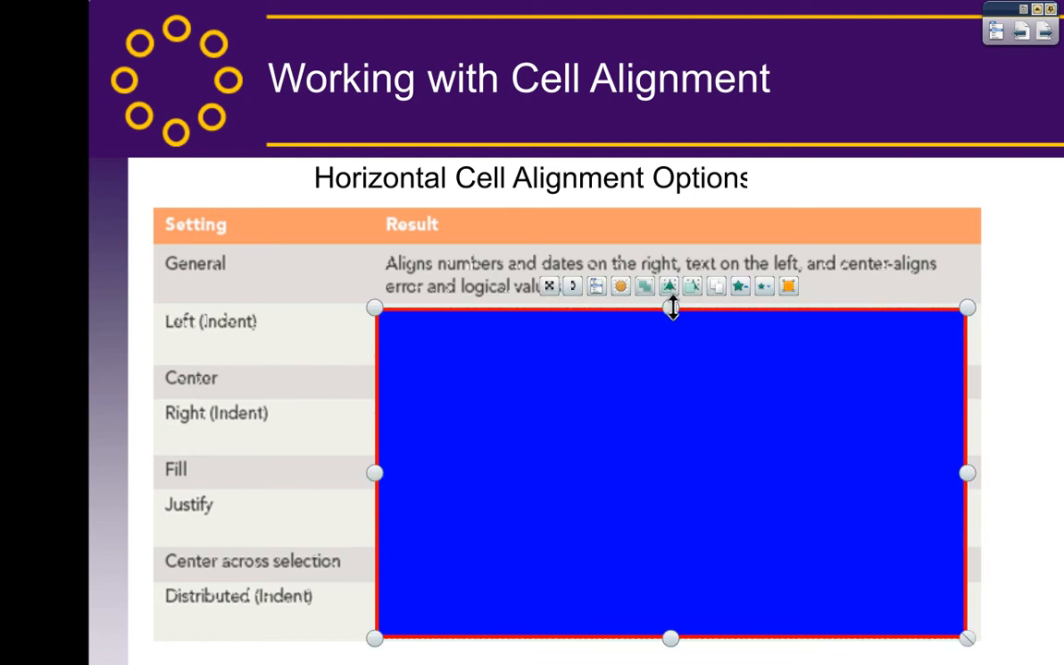
pyautogui.click(1022, 381)
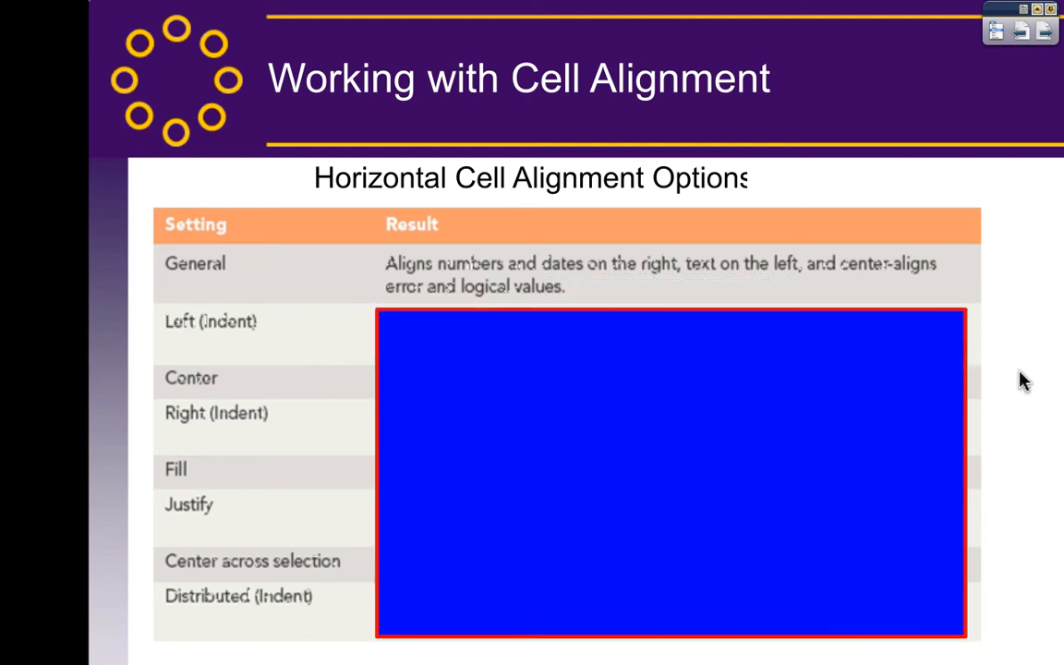
pyautogui.click(774, 355)
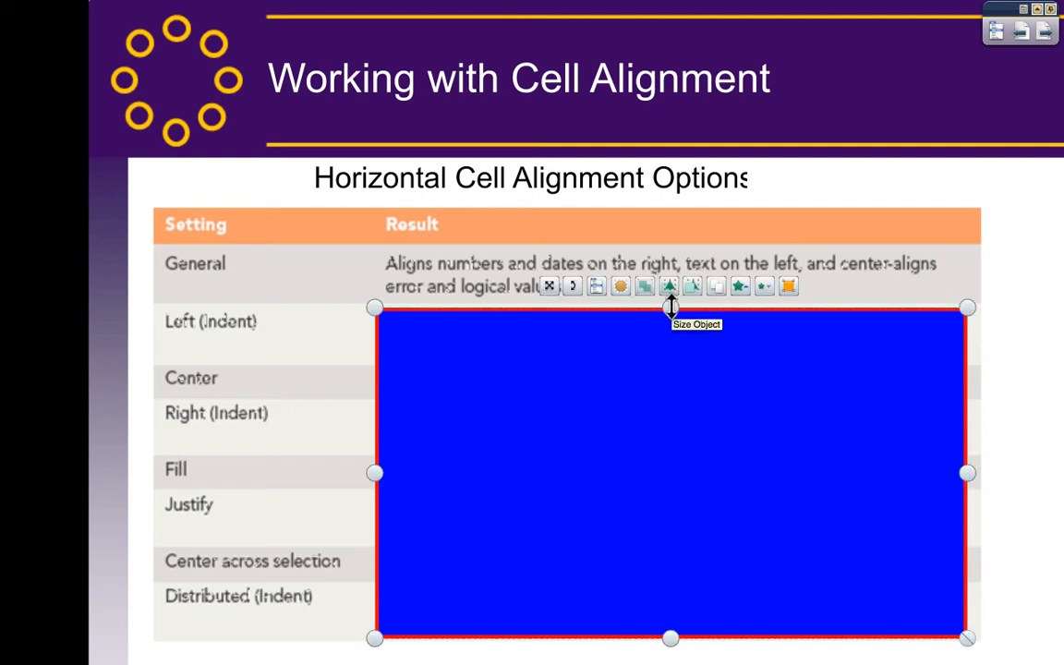
pyautogui.moveTo(667, 349); pyautogui.dragTo(669, 497)
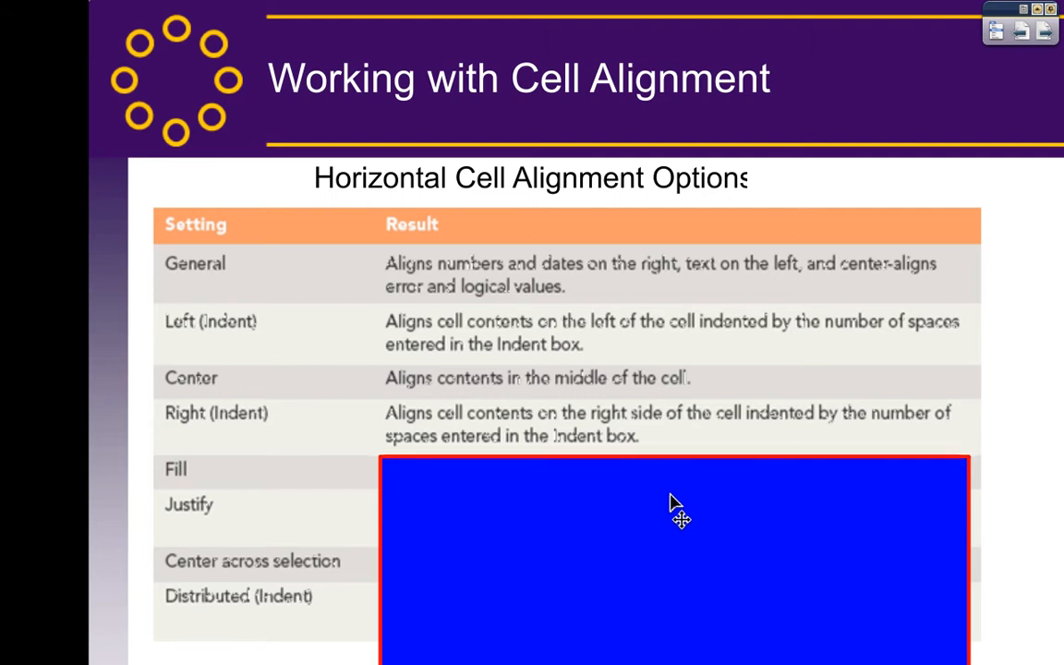
pyautogui.moveTo(669, 499); pyautogui.dragTo(669, 496)
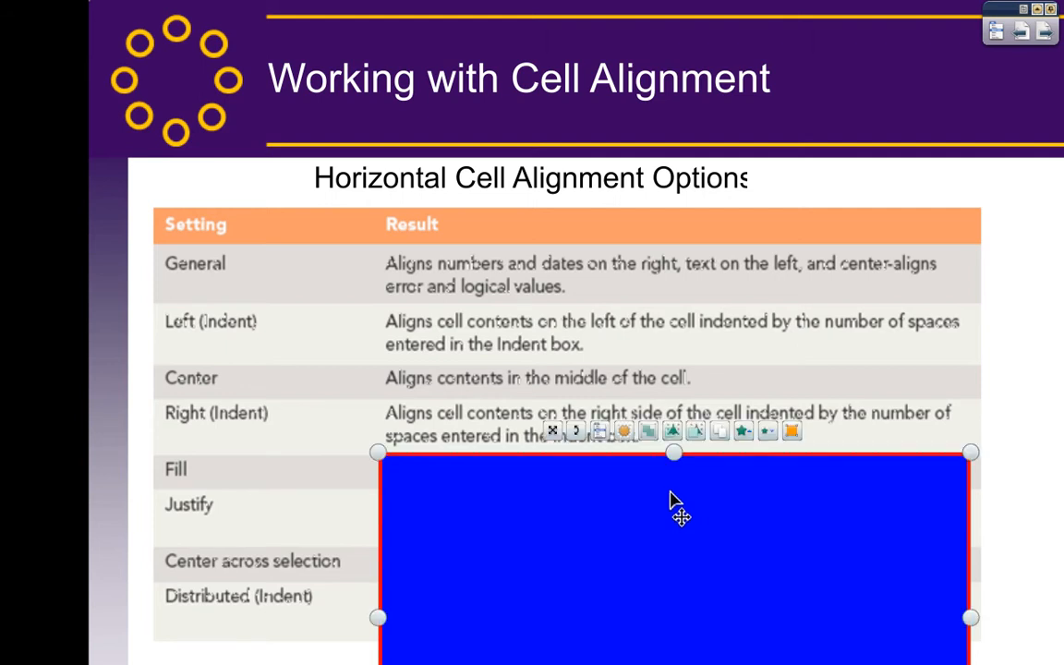
pyautogui.click(1028, 399)
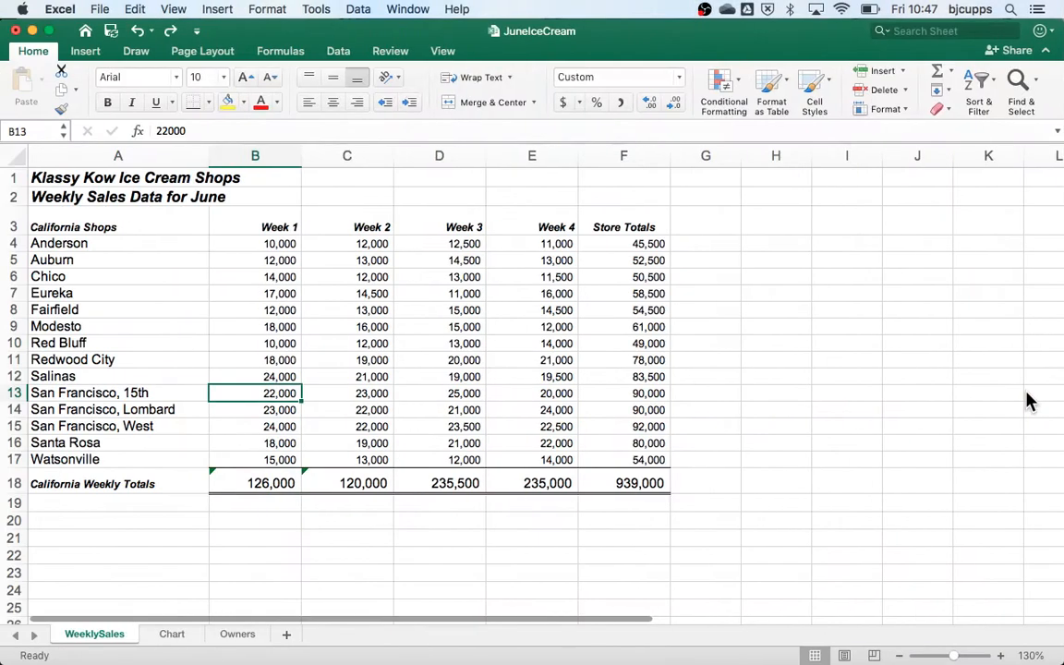
# - Try left and center alignment on the sales figures in C5:E11, finishing with right alignment
pyautogui.moveTo(349, 261); pyautogui.dragTo(504, 358)
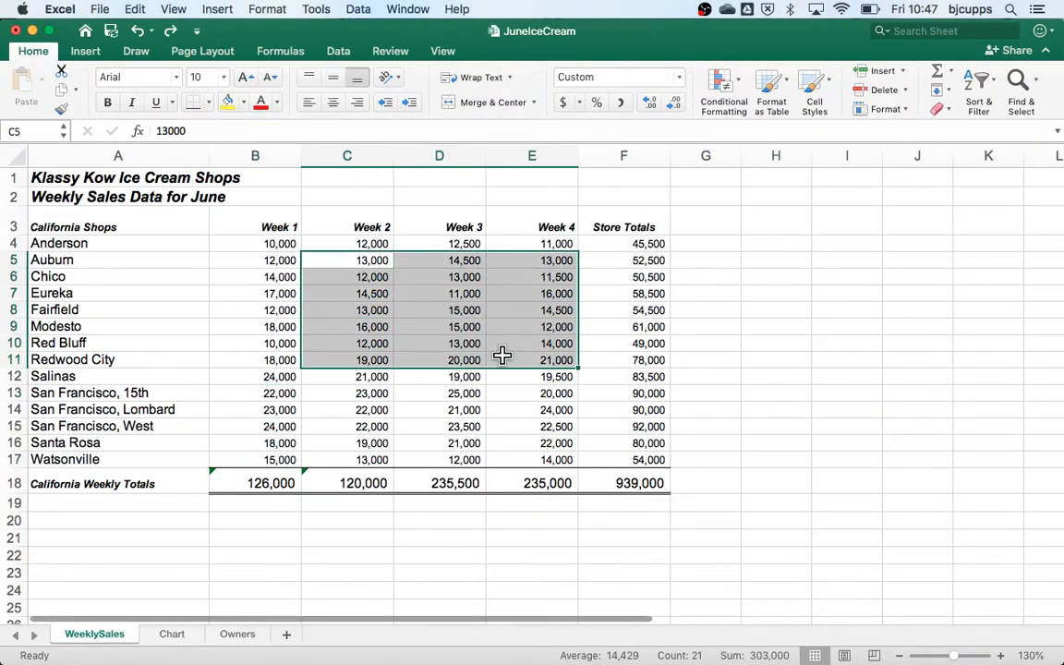
pyautogui.click(335, 107)
pyautogui.click(310, 105)
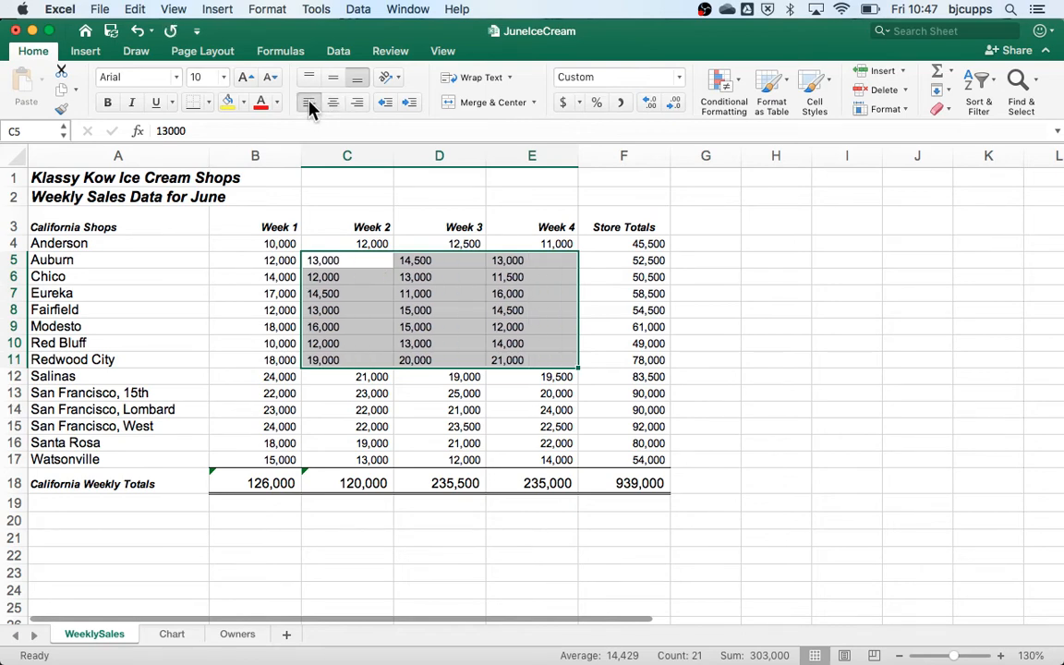
pyautogui.click(334, 103)
pyautogui.click(357, 103)
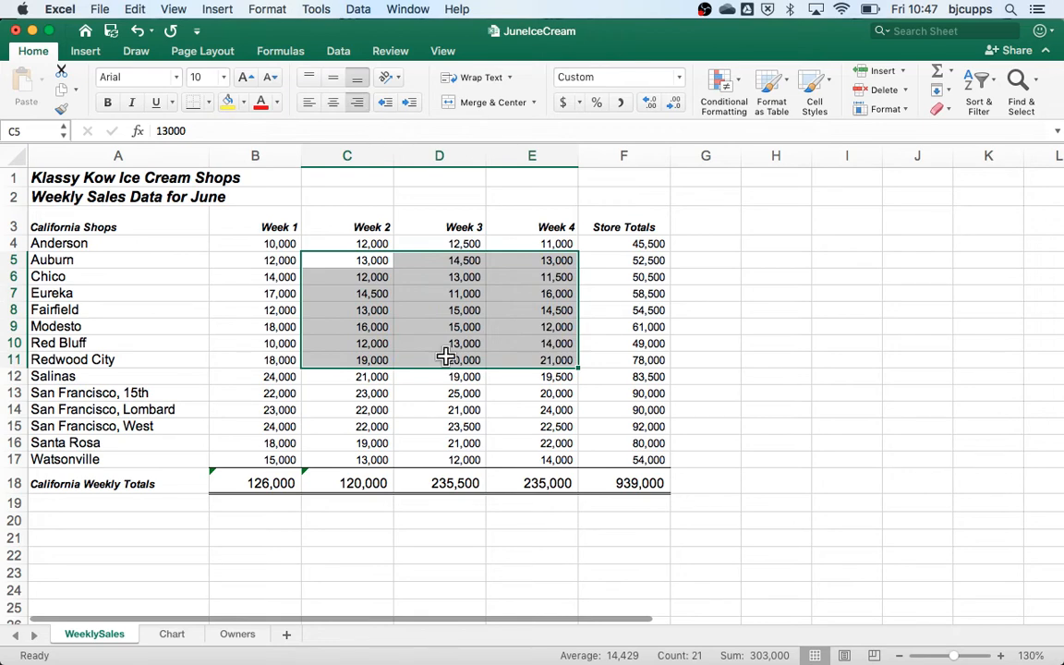
# - Review the horizontal alignment options for C5:E11 in the Format Cells dialog, and cancel without changing anything
pyautogui.press('super+1')
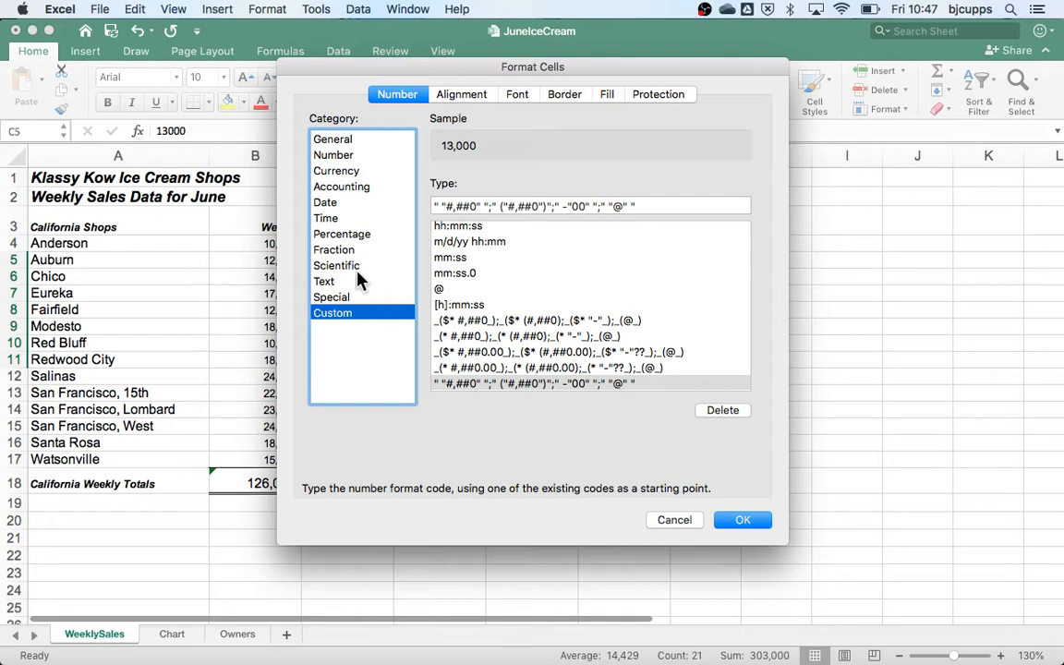
pyautogui.click(464, 95)
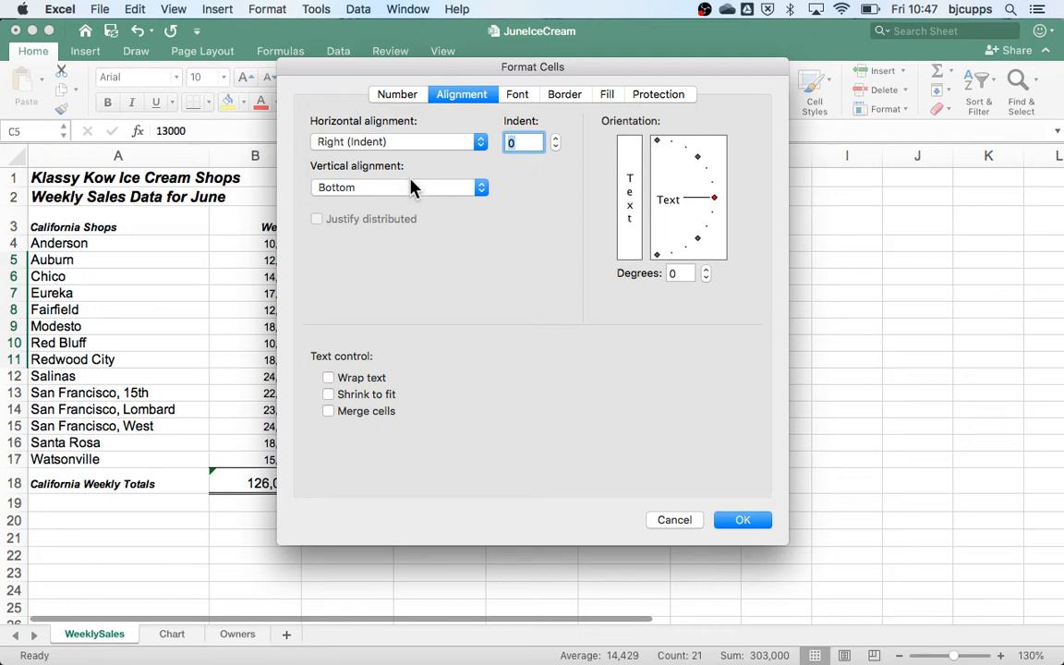
pyautogui.click(377, 143)
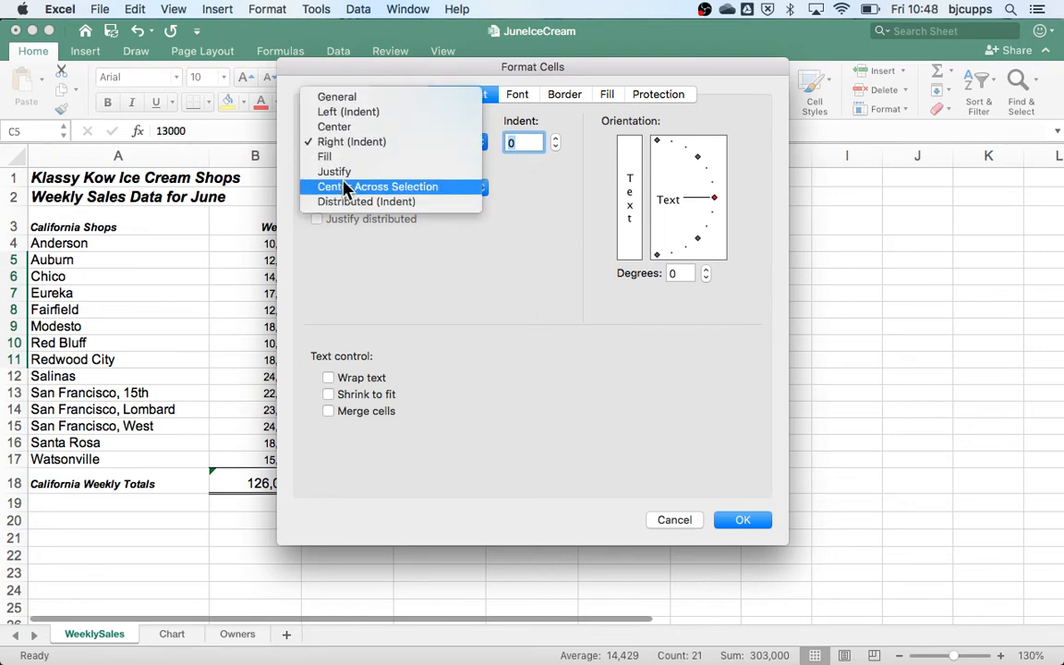
pyautogui.click(439, 321)
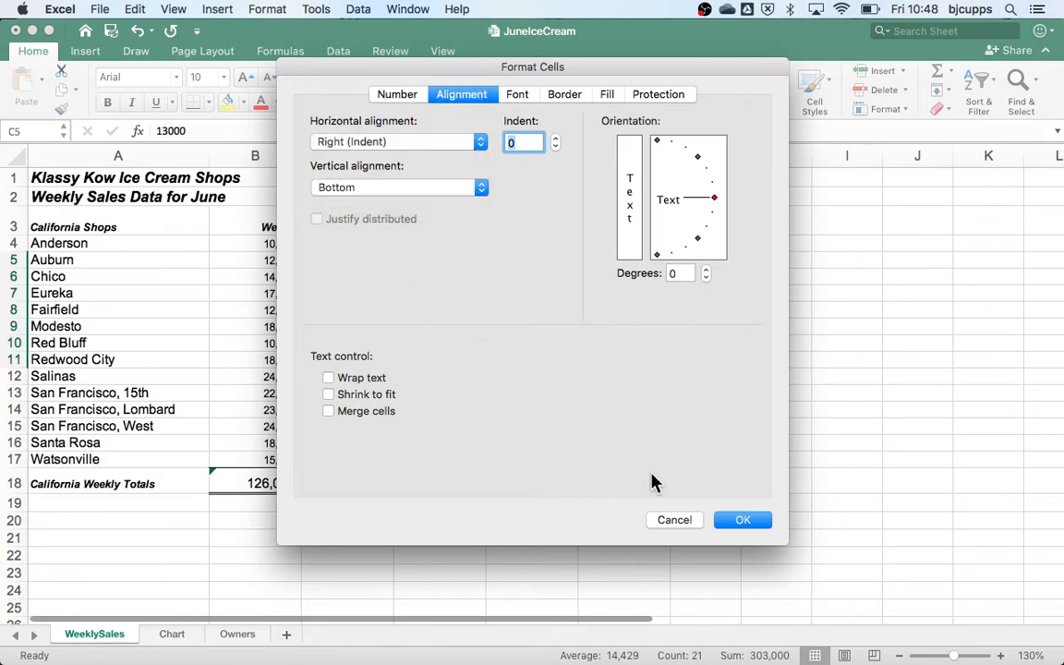
pyautogui.click(672, 520)
pyautogui.click(482, 423)
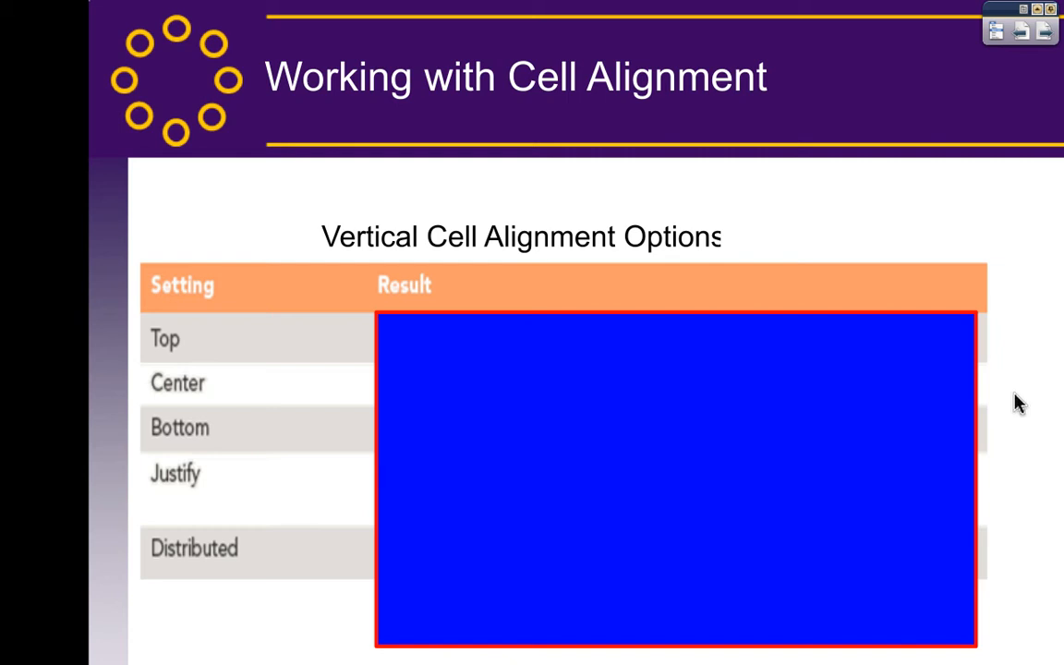
pyautogui.moveTo(632, 381); pyautogui.dragTo(633, 521)
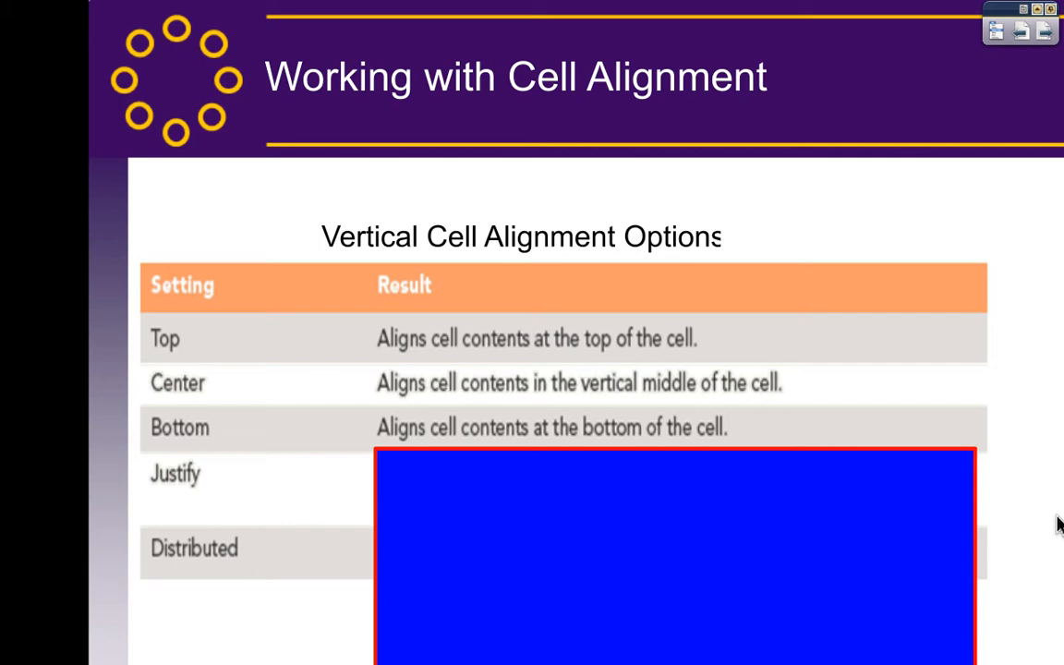
pyautogui.press('super+Tab')
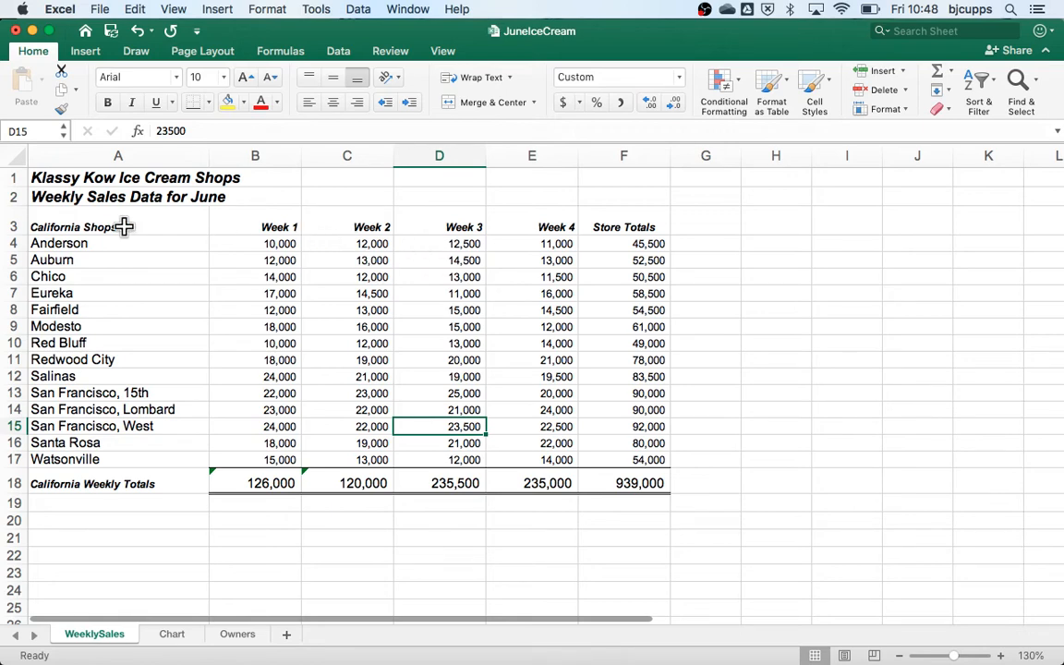
# - Try top and middle vertical alignment on the headings in row 3, and return them to bottom alignment
pyautogui.click(17, 223)
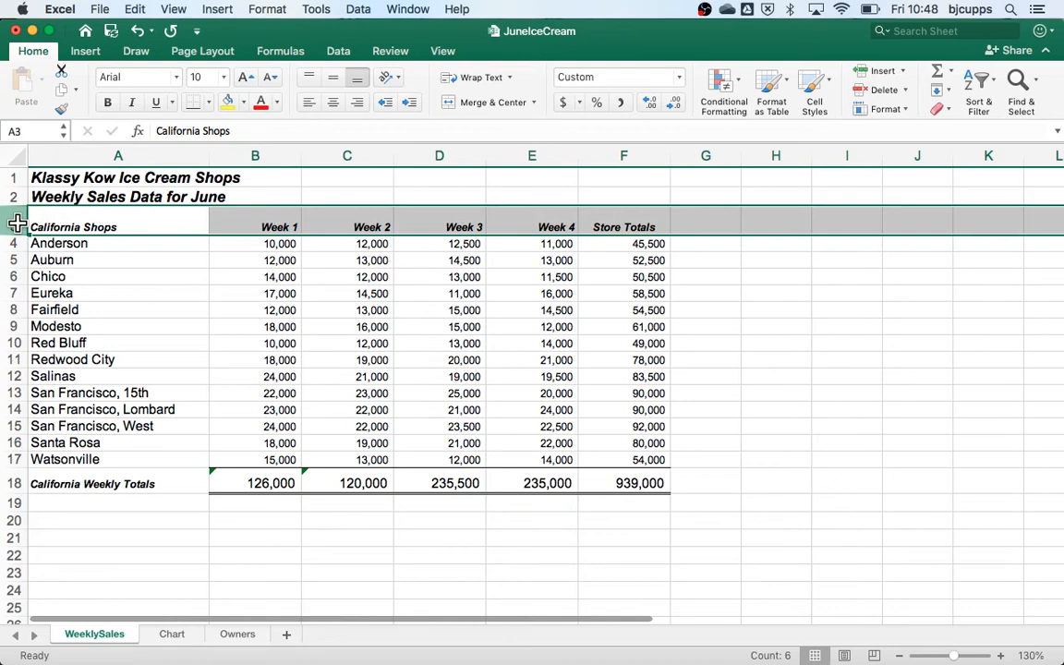
pyautogui.click(310, 78)
pyautogui.click(332, 80)
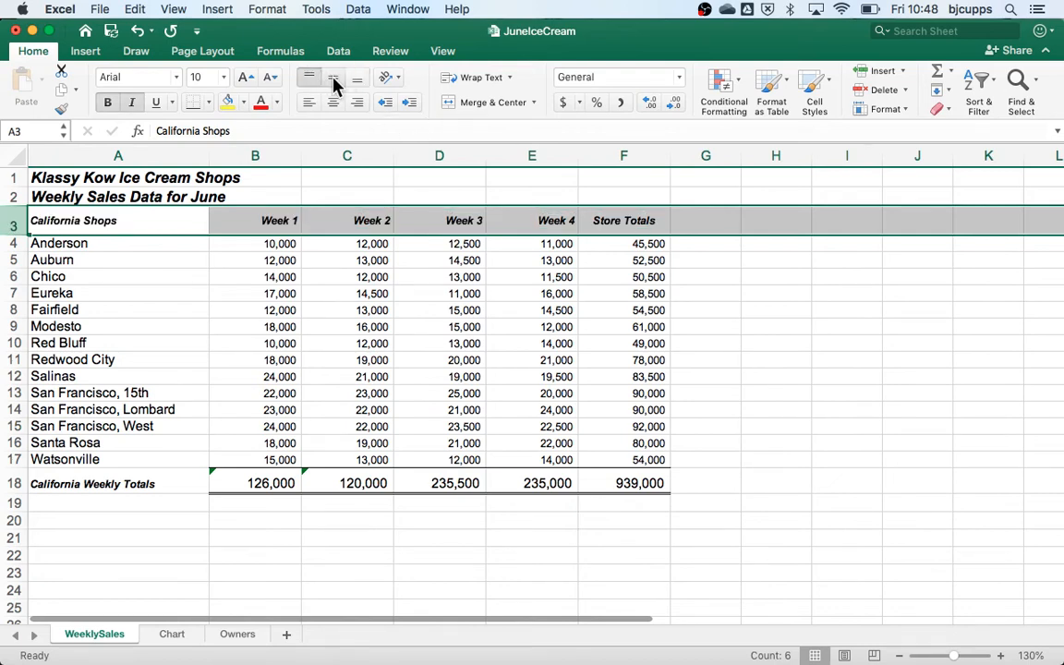
pyautogui.click(358, 79)
pyautogui.click(124, 308)
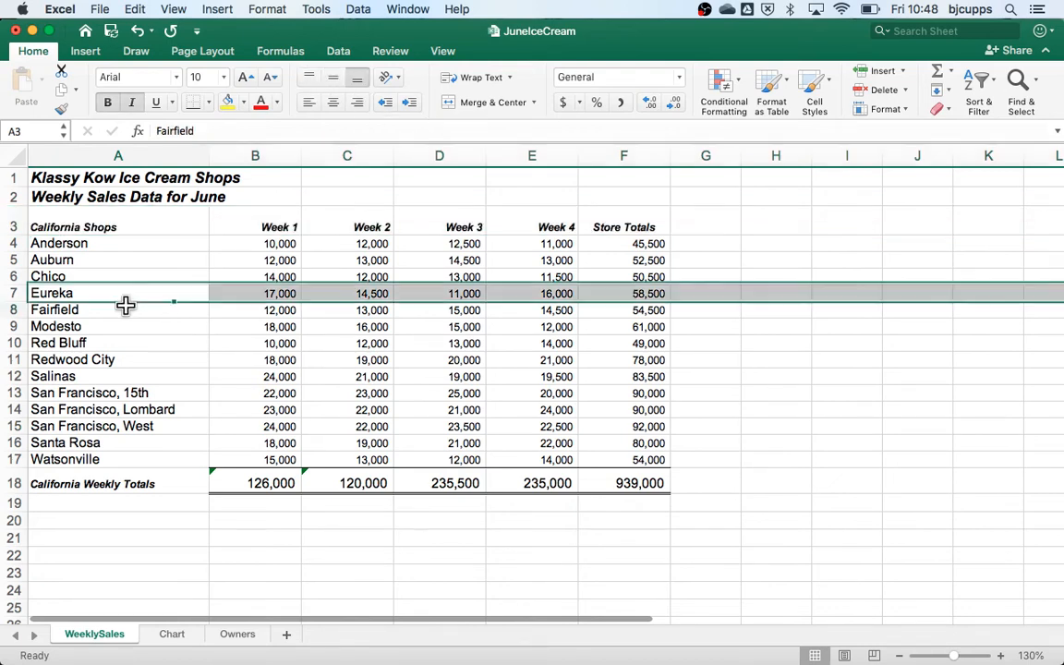
# - Try middle vertical alignment on rows 5 through 9, and set them back to bottom alignment
pyautogui.moveTo(14, 260); pyautogui.dragTo(13, 325)
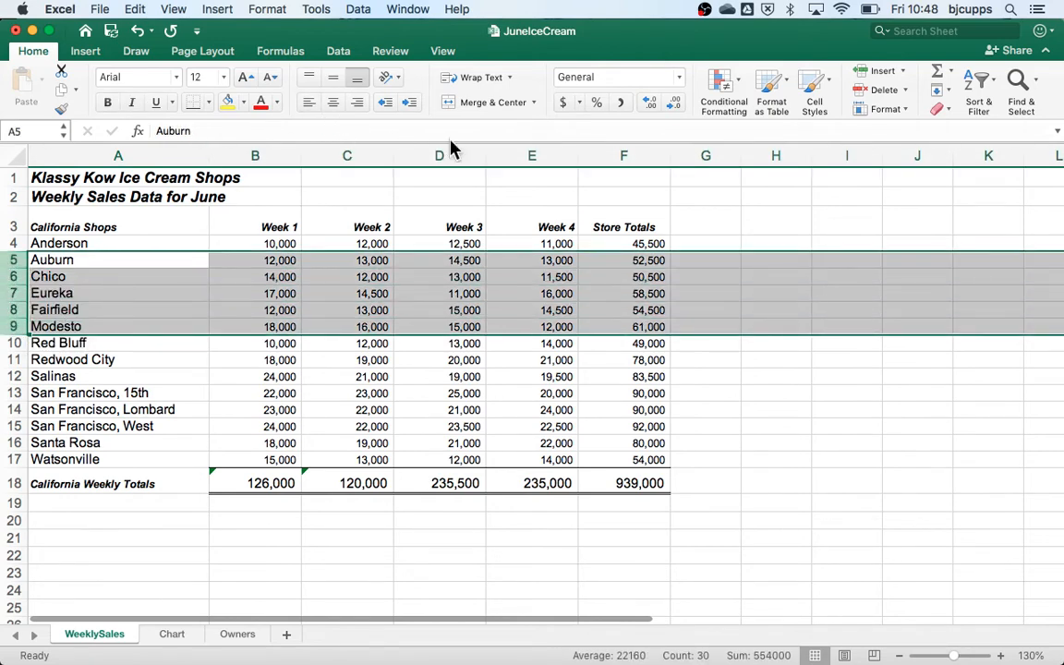
pyautogui.click(333, 81)
pyautogui.click(357, 81)
# - Make rows 5 through 9 about four times taller and try top, middle and bottom vertical alignment on them
pyautogui.moveTo(19, 268); pyautogui.dragTo(19, 317)
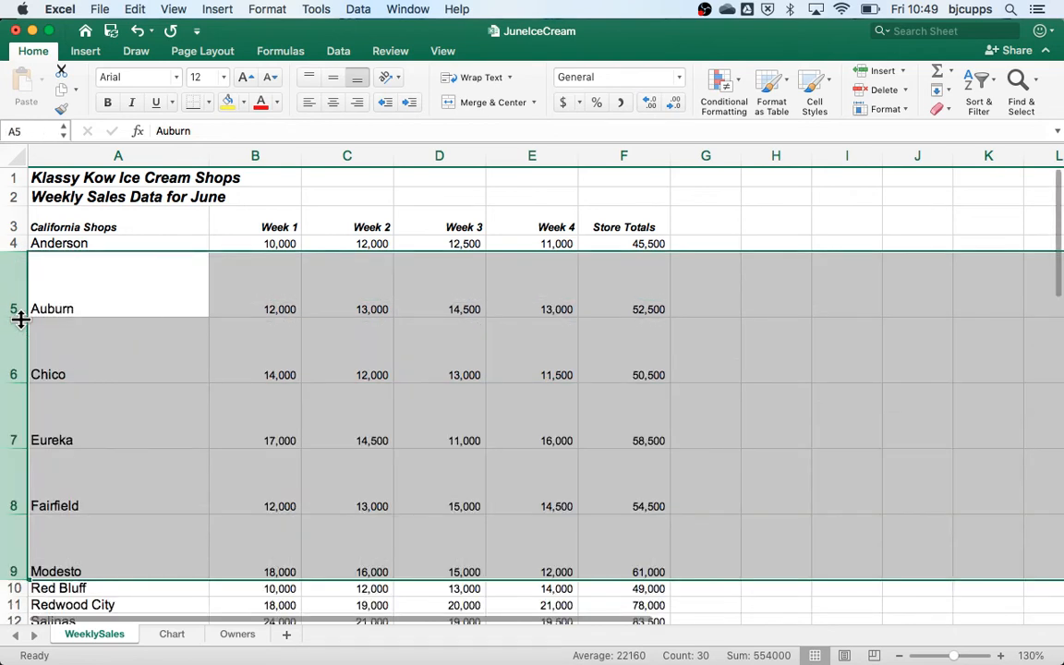
pyautogui.click(307, 79)
pyautogui.click(332, 83)
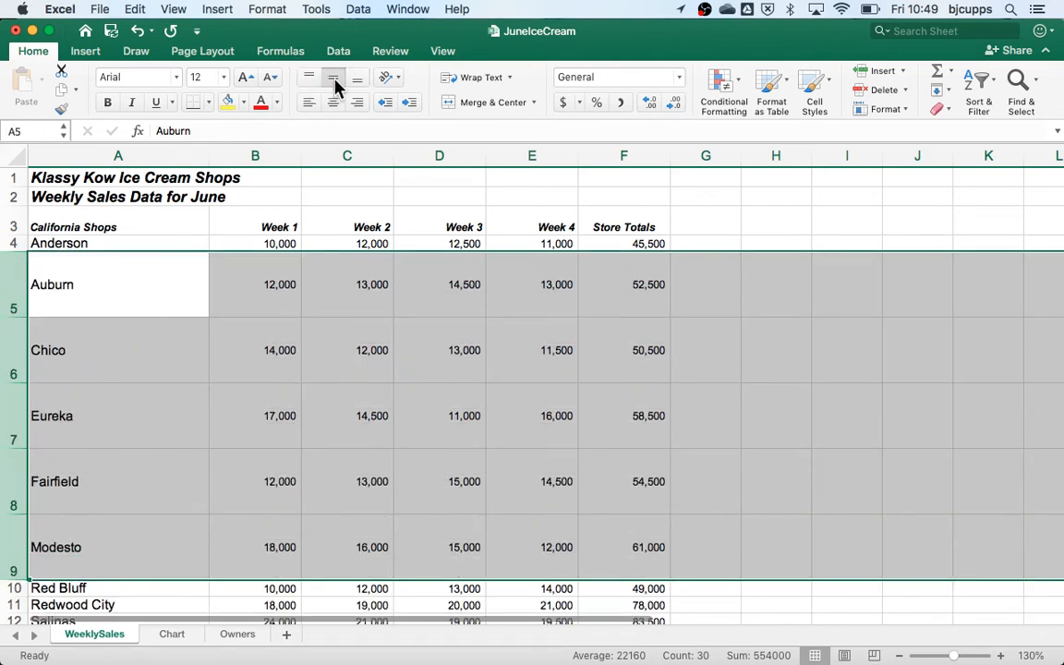
pyautogui.click(358, 83)
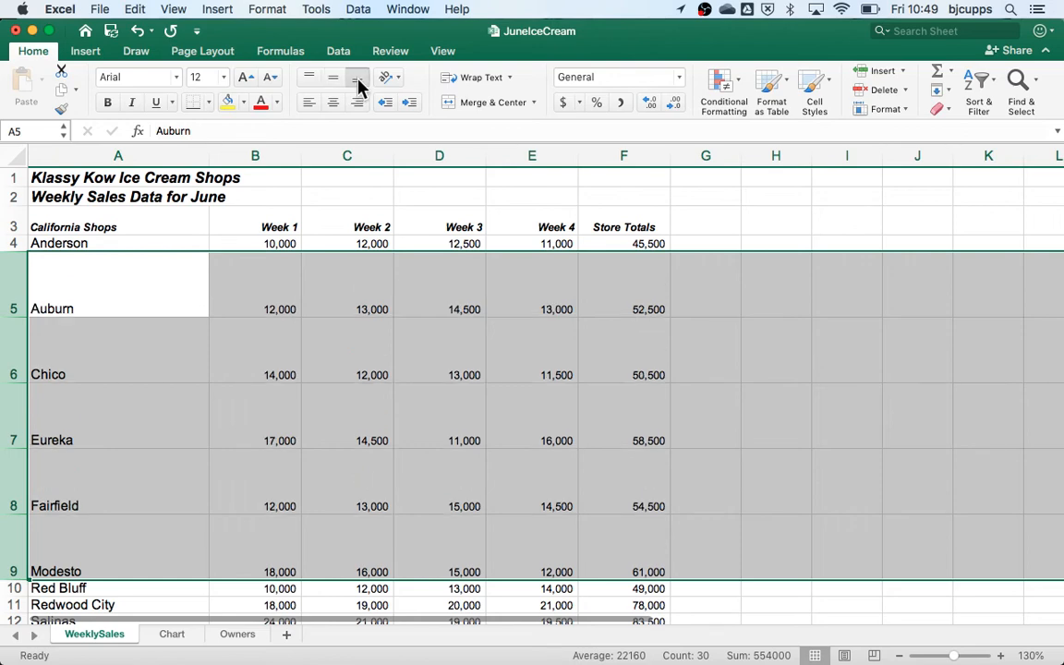
# - Undo the vertical alignment changes and the height increase of rows 5 through 9
pyautogui.press('super+z')
pyautogui.press('super+z')
pyautogui.press('super+z')
pyautogui.press('super+z')
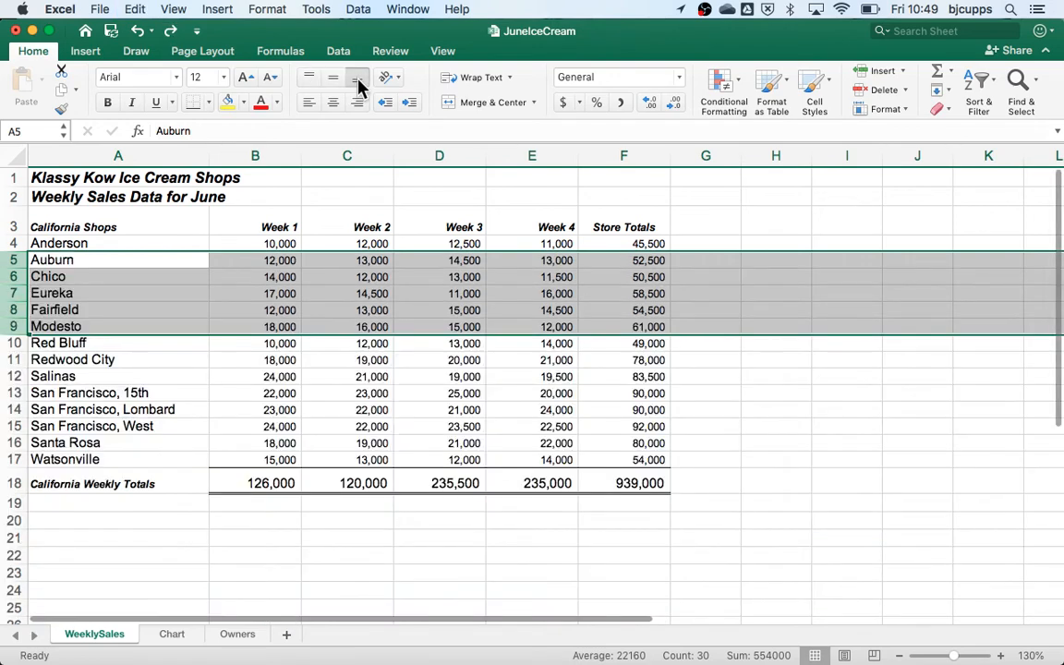
pyautogui.click(429, 426)
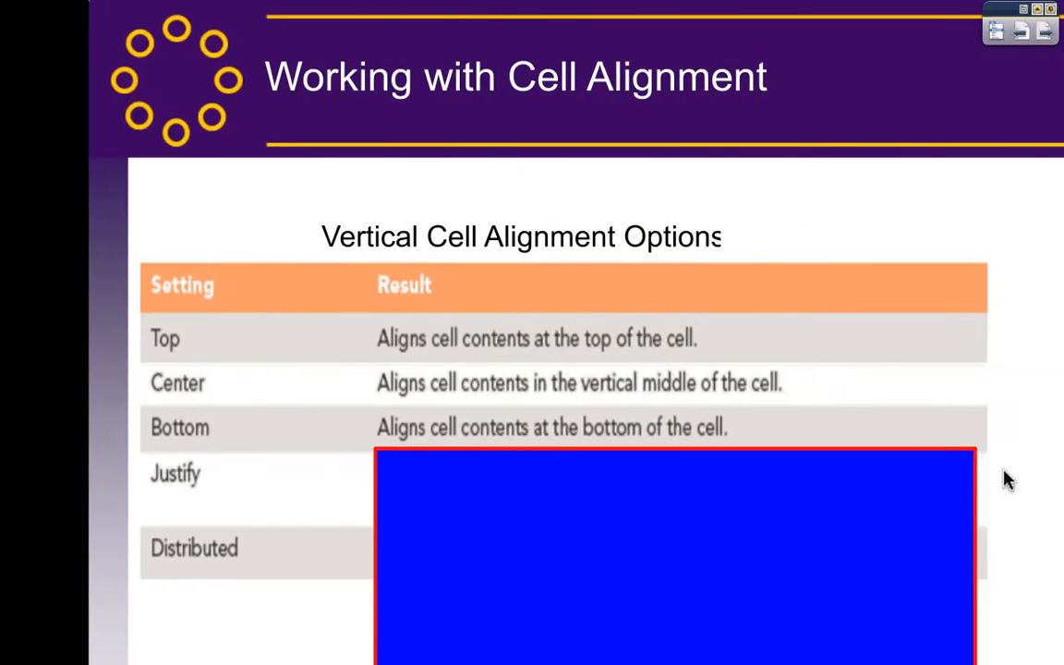
pyautogui.press('Right')
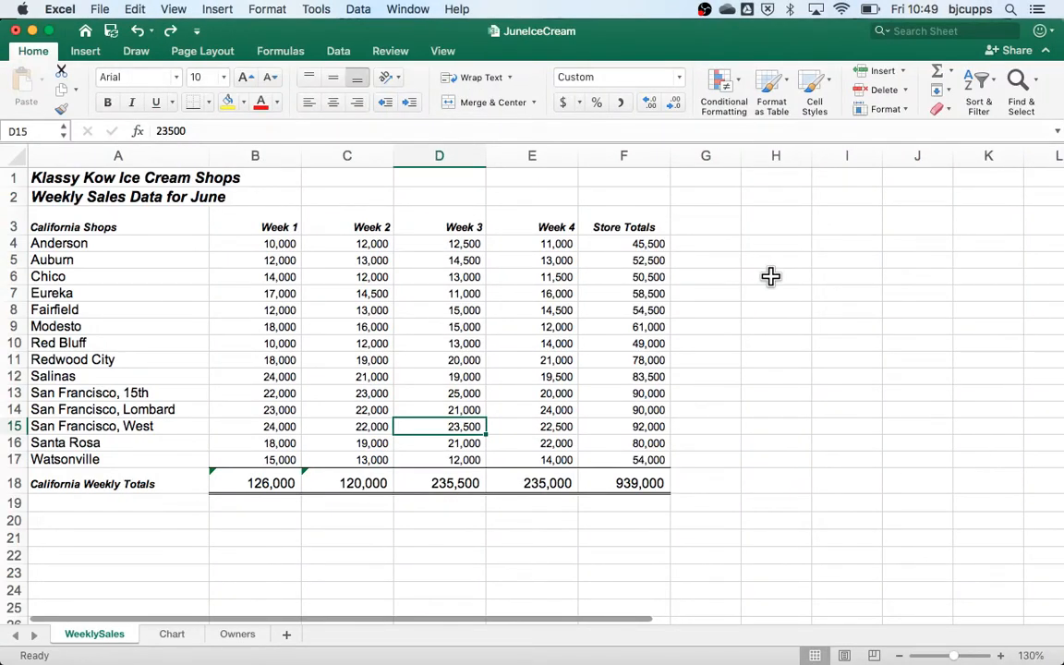
# - Merge and center the empty range H6:J14 into one cell
pyautogui.moveTo(770, 276); pyautogui.dragTo(903, 406)
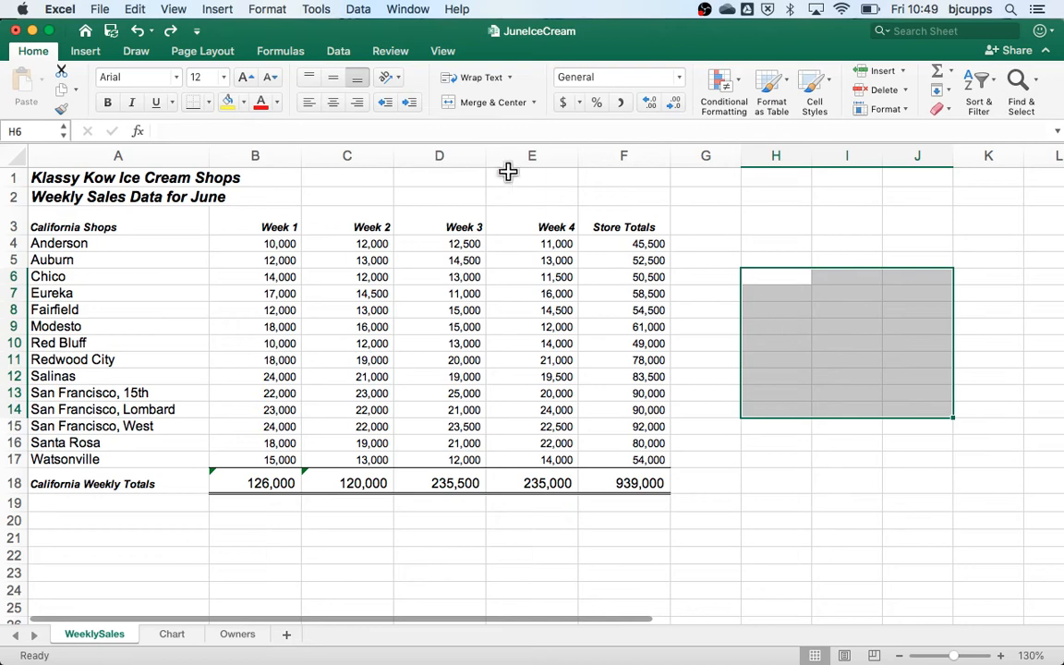
pyautogui.click(489, 102)
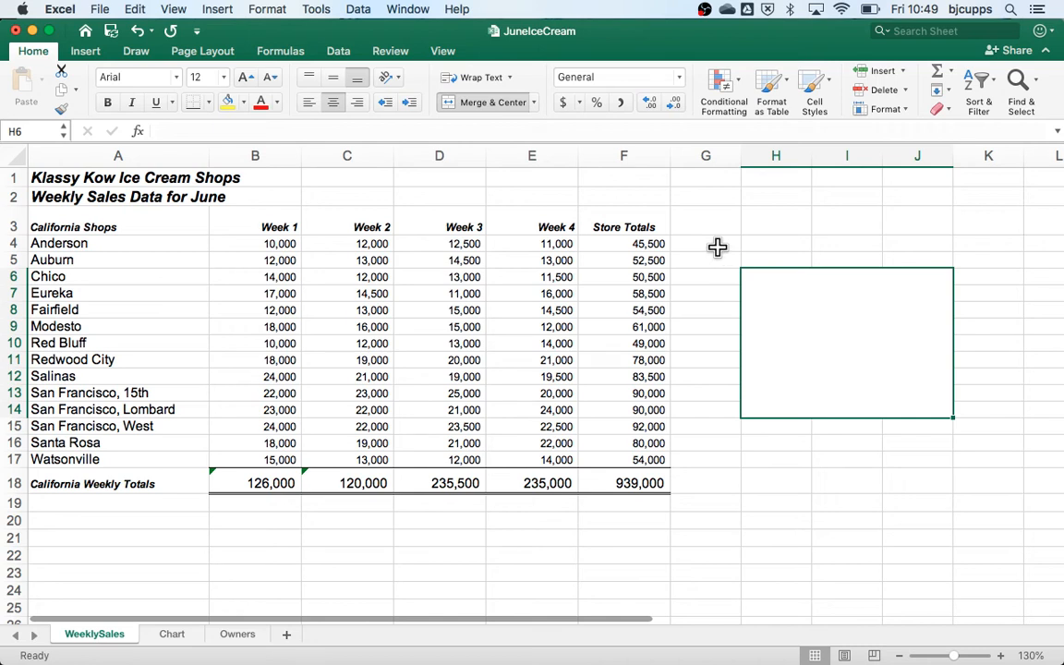
pyautogui.click(267, 11)
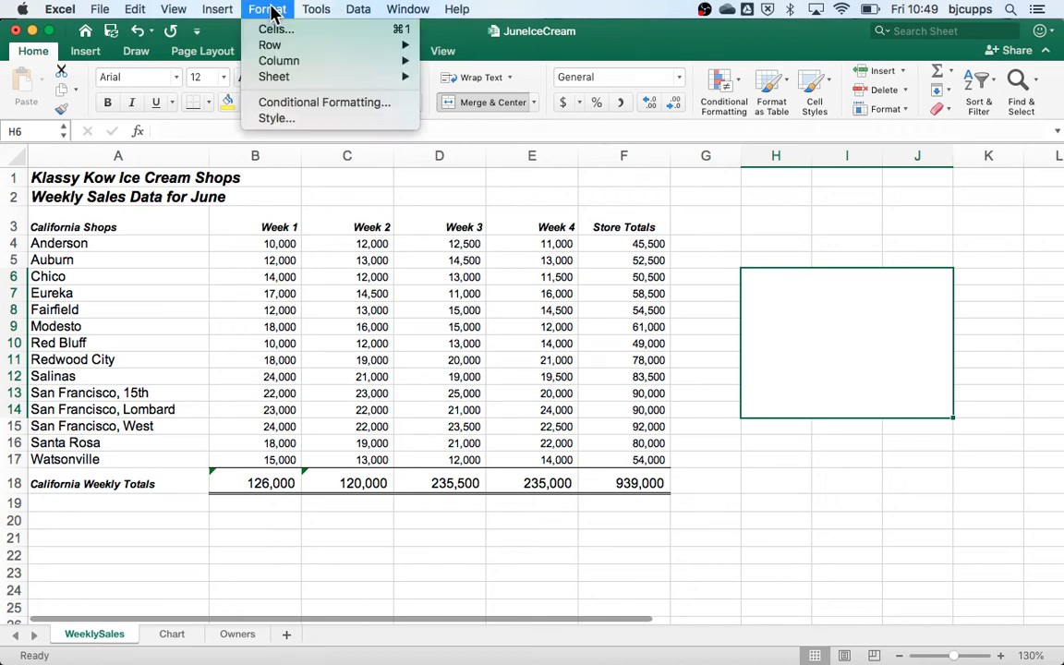
pyautogui.click(271, 13)
pyautogui.click(265, 11)
pyautogui.click(265, 11)
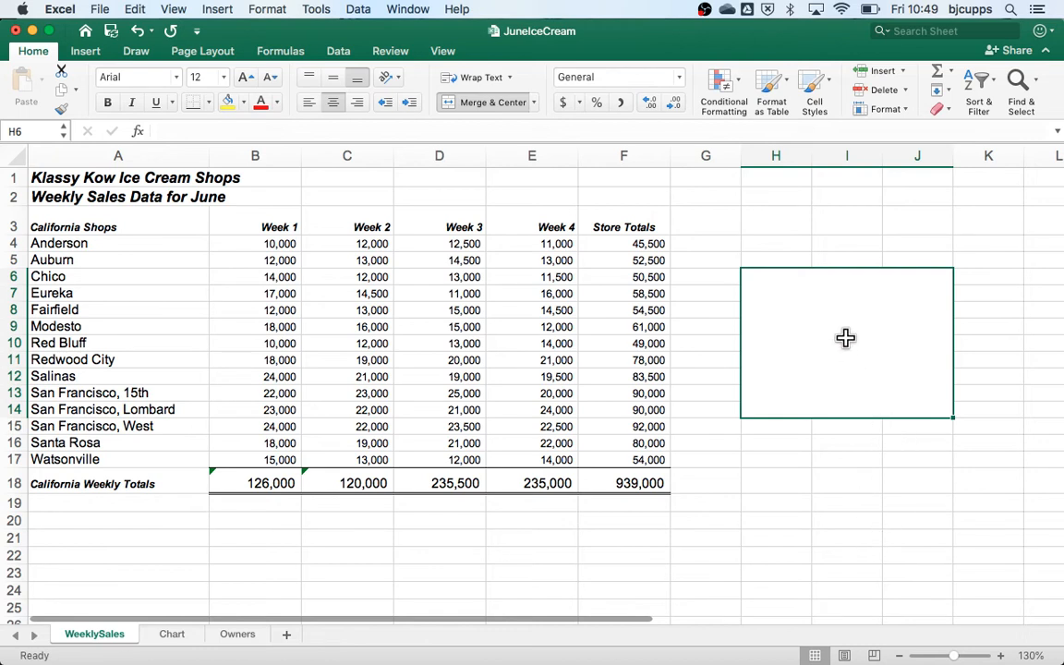
# - Open the merged cell H6 for entry without typing anything, select cells around it for comparison, and undo the last action
pyautogui.click(847, 482)
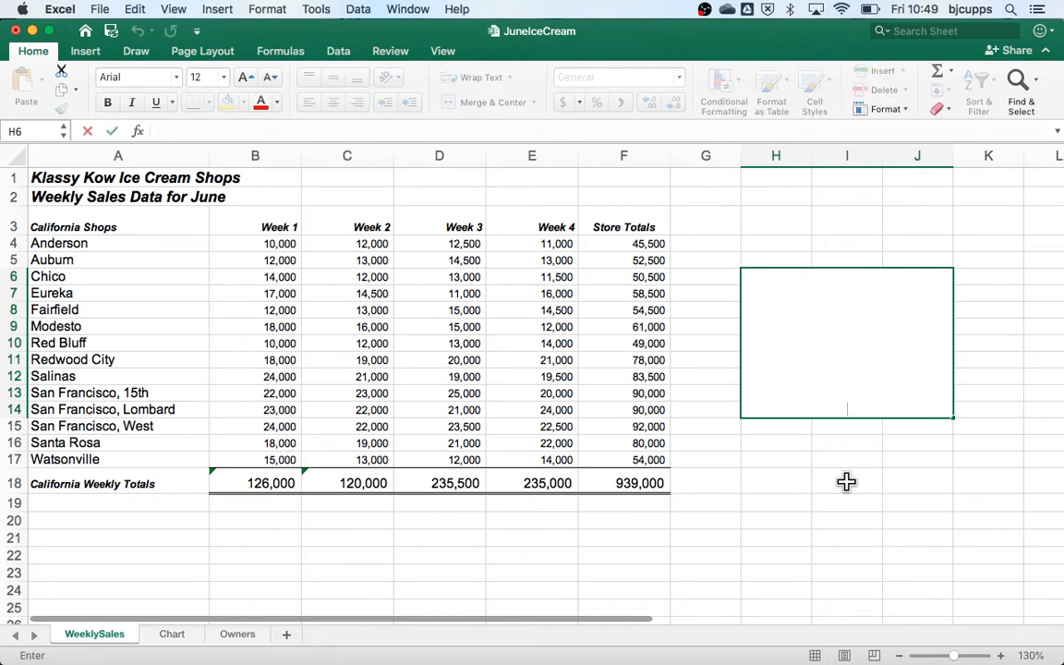
pyautogui.click(786, 491)
pyautogui.click(780, 554)
pyautogui.click(890, 524)
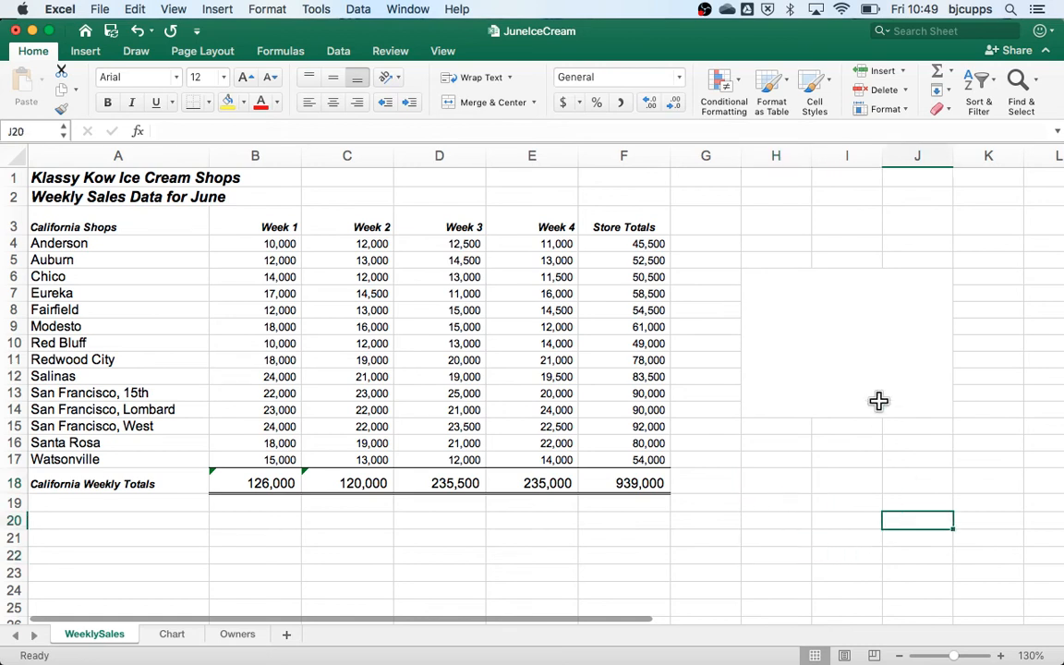
pyautogui.click(857, 334)
pyautogui.press('super+z')
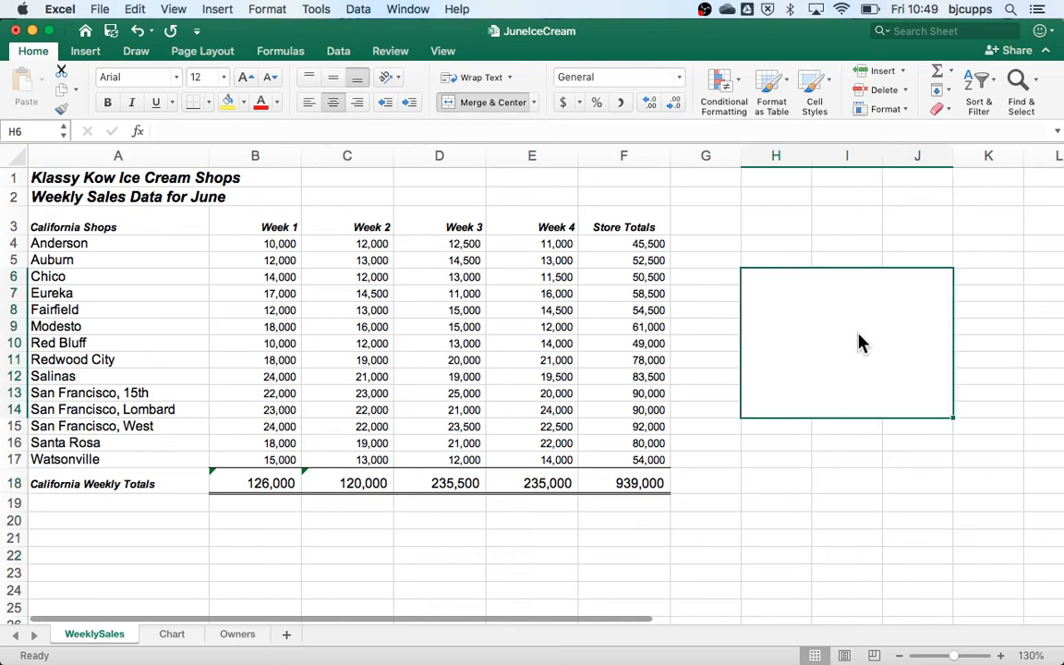
pyautogui.click(699, 280)
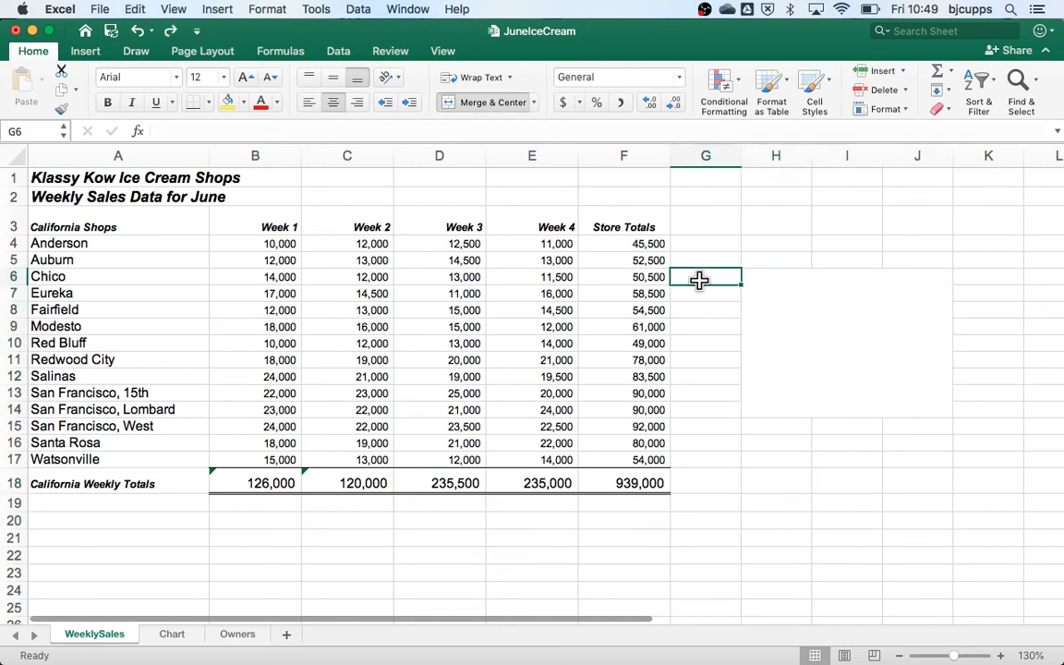
# - Undo the merge of H6:J14, and merge and center the filled range D7:E12, accepting the loss of its other values
pyautogui.press('super+z')
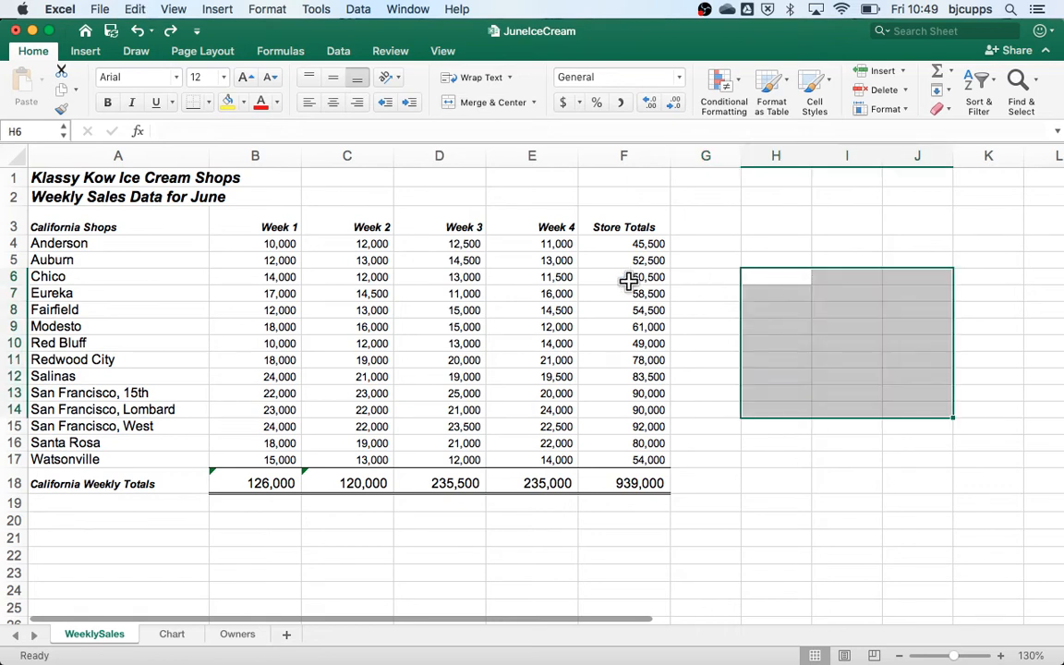
pyautogui.moveTo(429, 289); pyautogui.dragTo(558, 378)
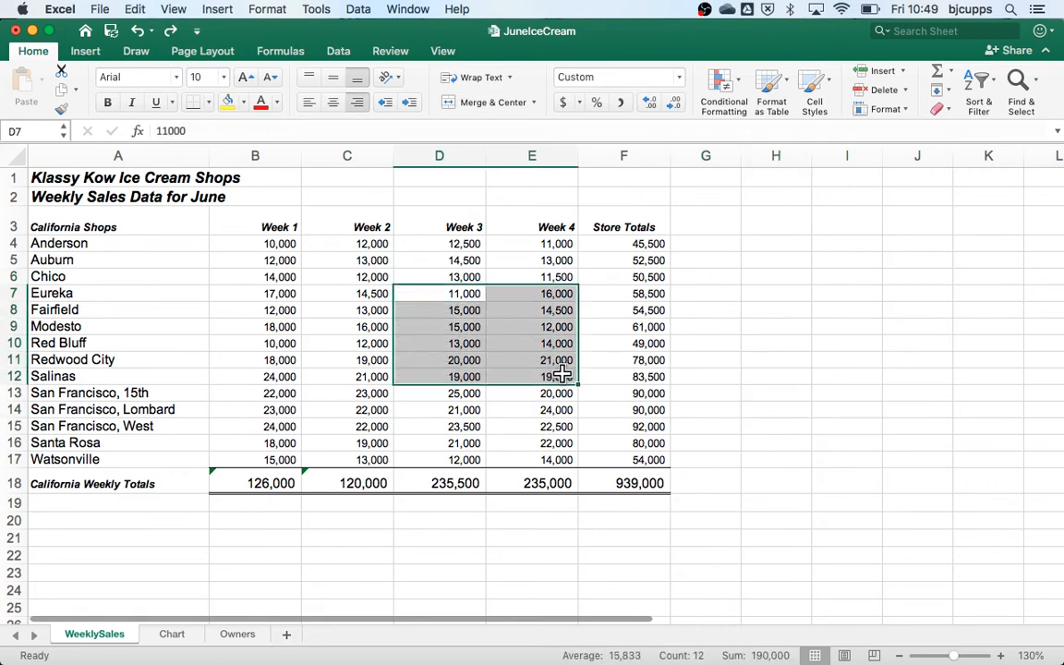
pyautogui.click(477, 105)
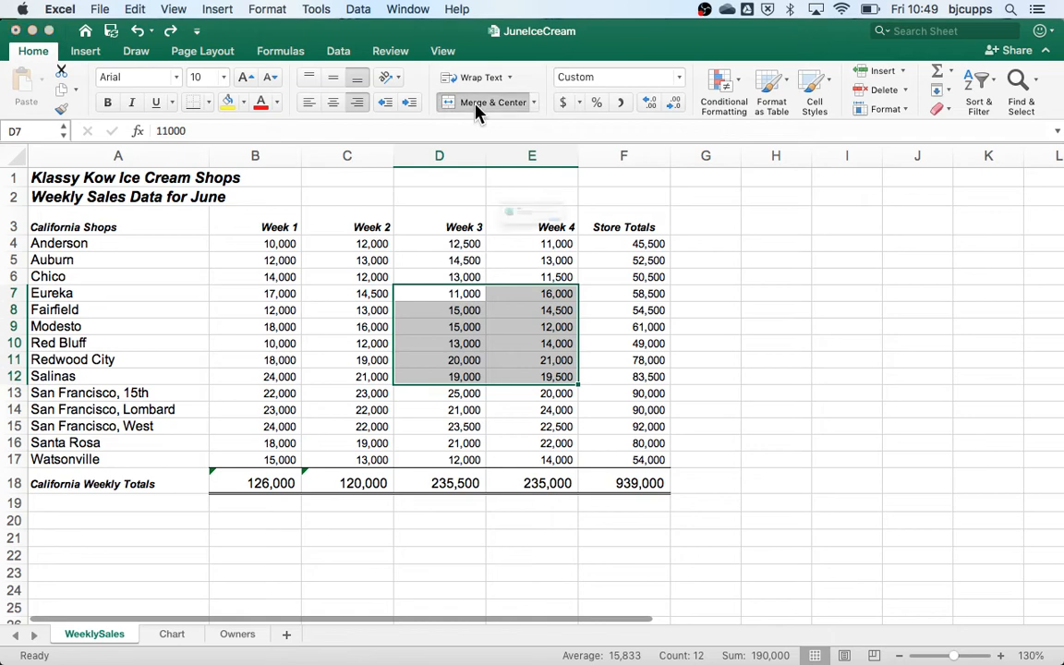
pyautogui.moveTo(477, 164); pyautogui.dragTo(465, 149)
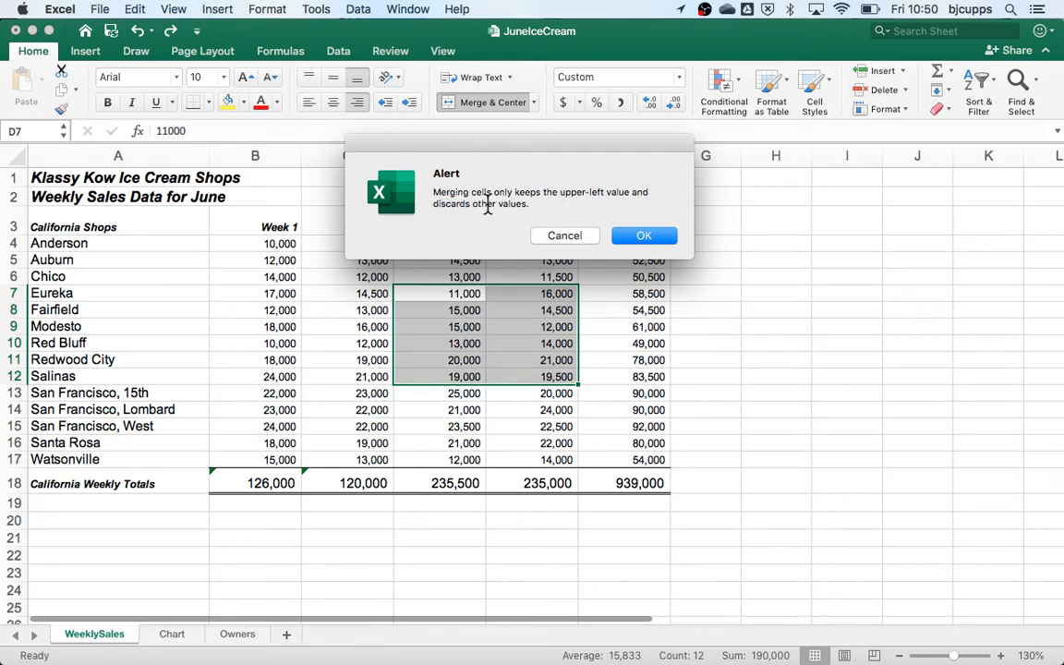
pyautogui.click(649, 237)
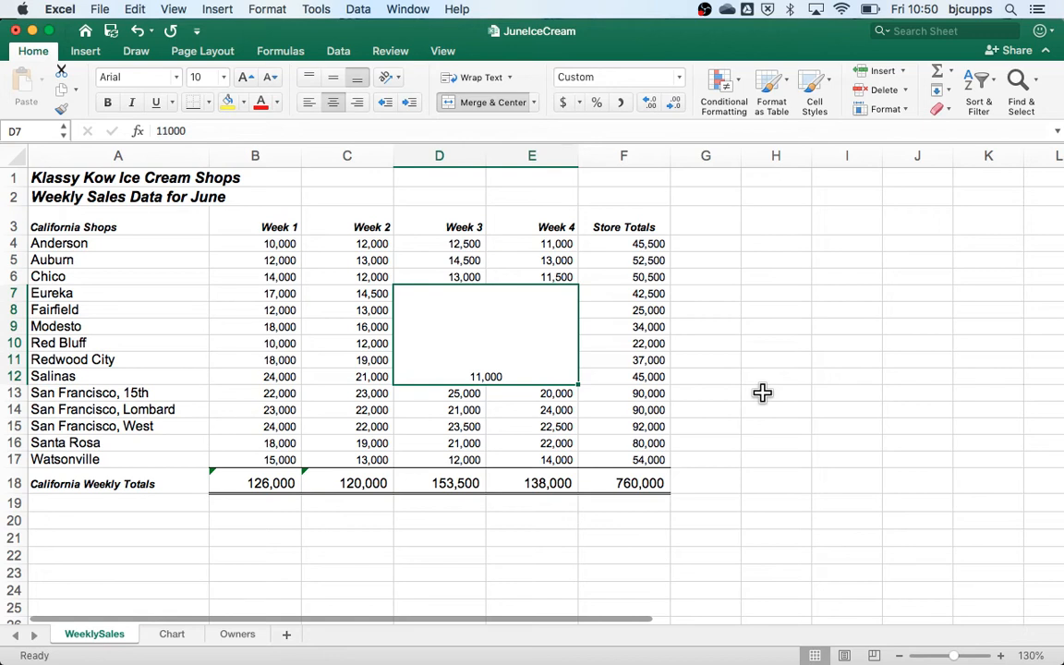
# - Undo the merge of D7:E12 and select the empty range H4:I12 for comparison, ending on H15
pyautogui.press('super+z')
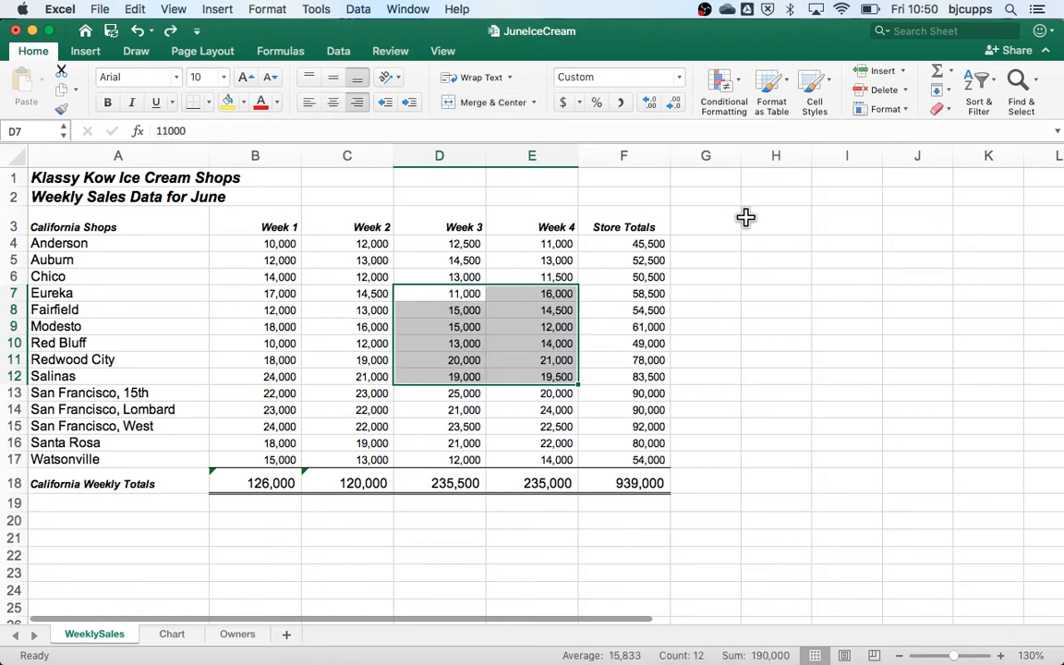
pyautogui.click(768, 247)
pyautogui.moveTo(768, 248); pyautogui.dragTo(826, 374)
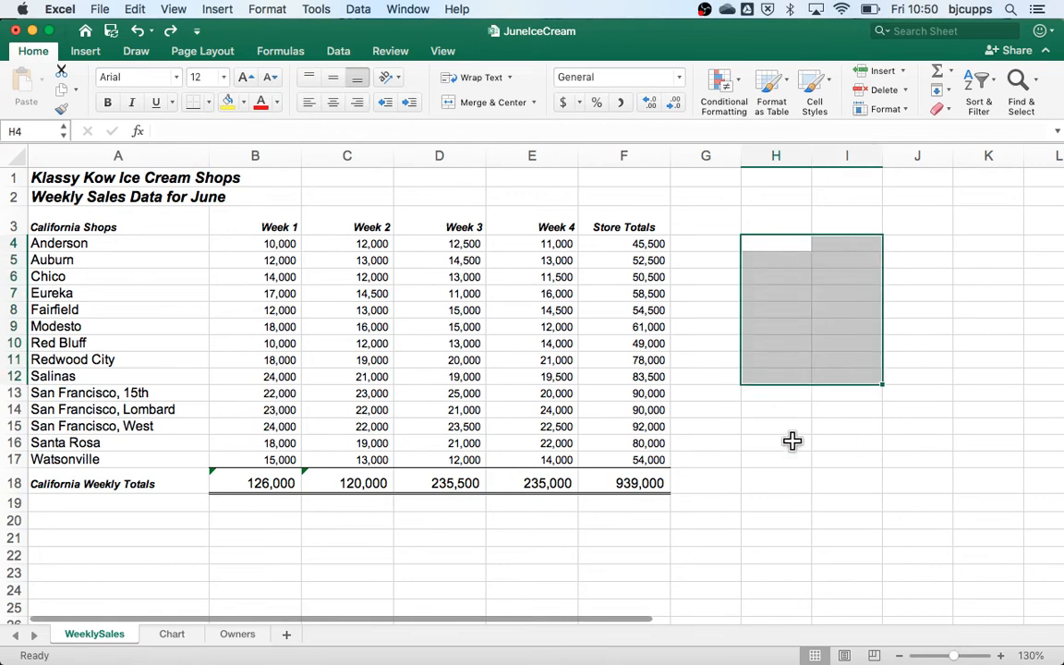
pyautogui.click(789, 433)
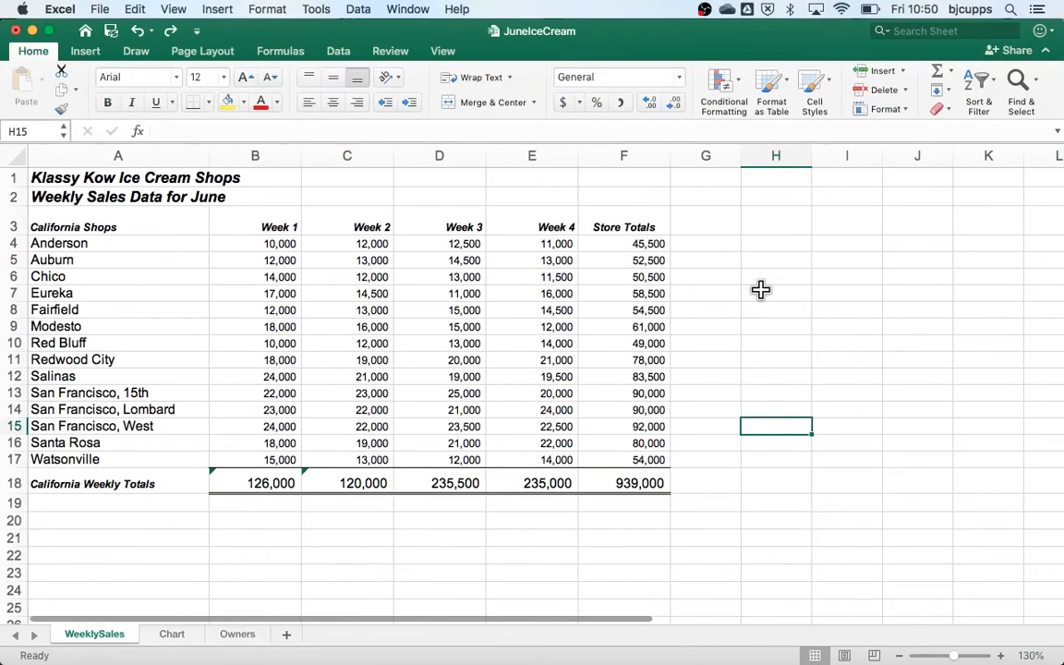
# - Enter "If I type something that's way too long....I can wrap it." in cell H7
pyautogui.click(767, 295)
pyautogui.write('I')
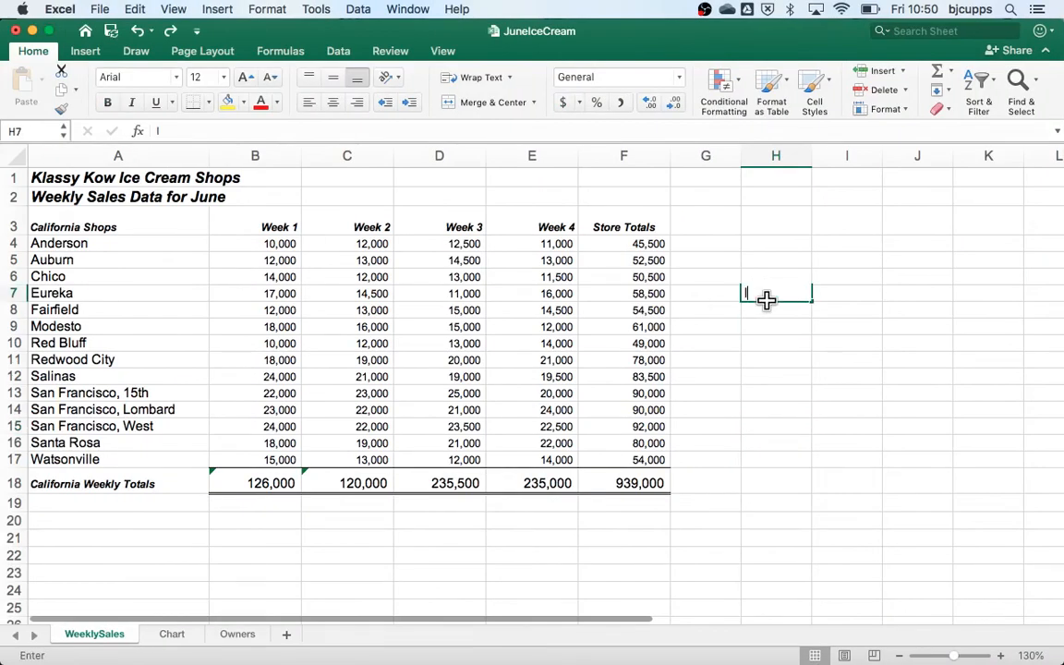
pyautogui.write('f I type something th')
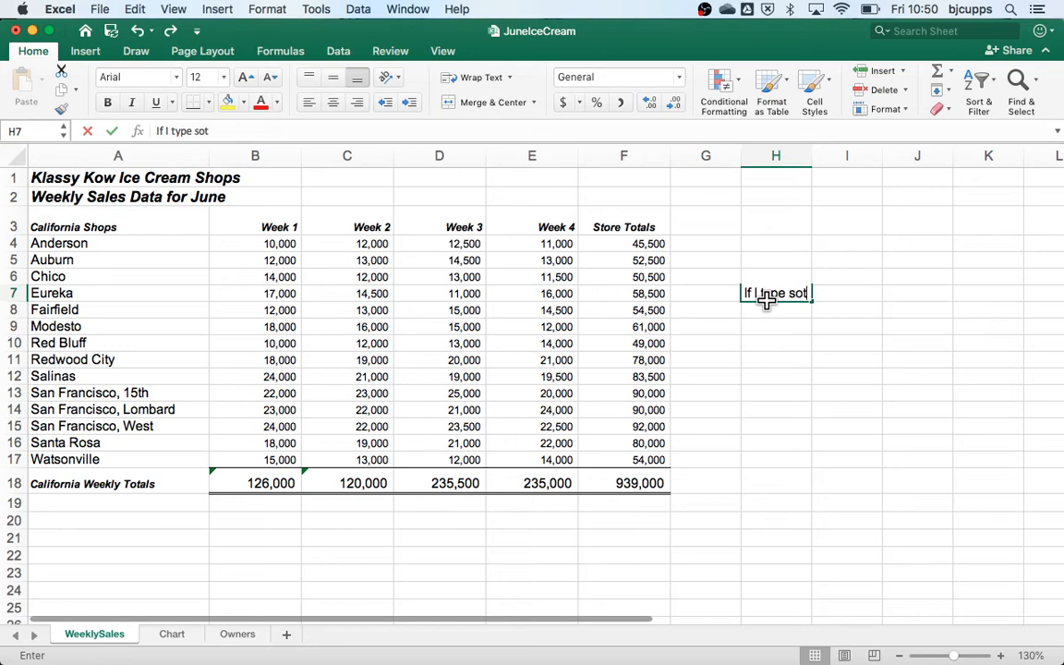
pyautogui.write("at's w")
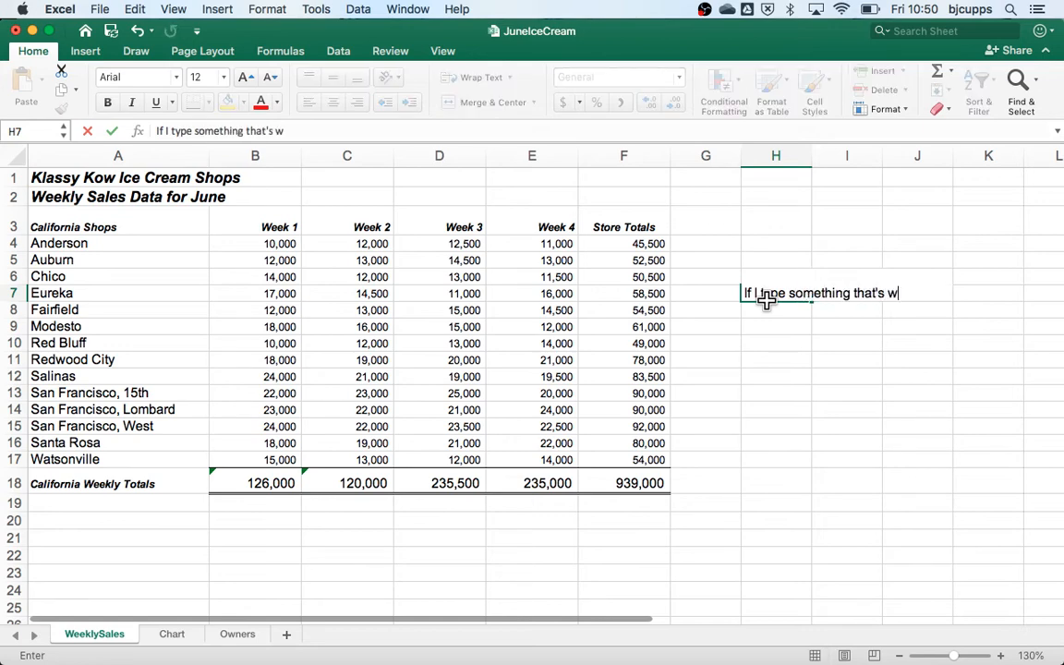
pyautogui.write('ay too lon')
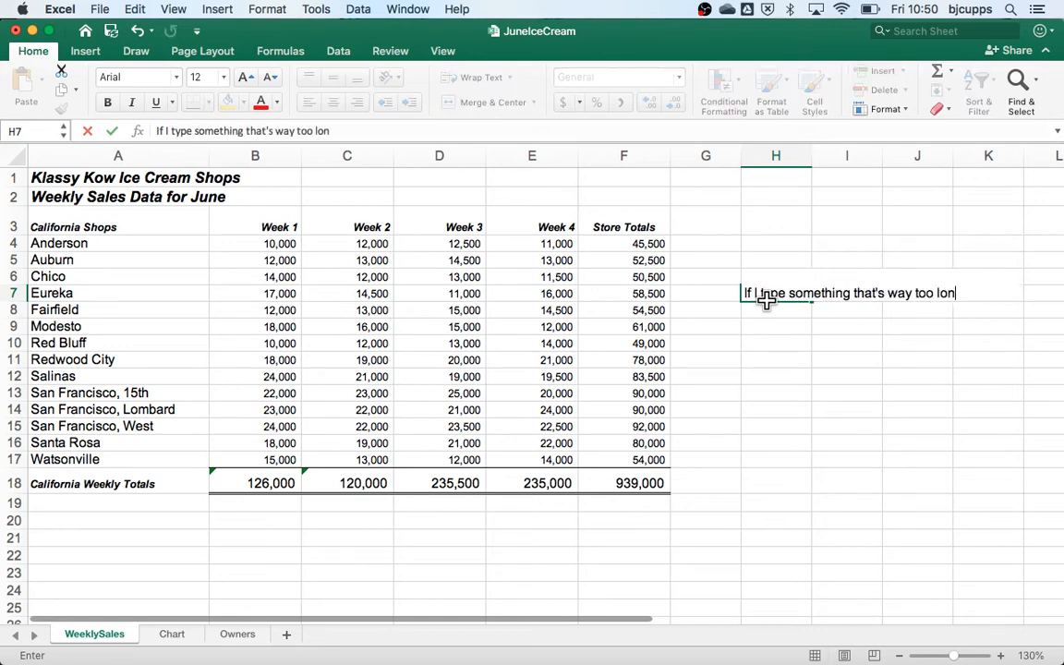
pyautogui.write('g....I can wrap it.')
pyautogui.press('Return')
# - Check cells I7 and J7 beneath the overflowing text, wrap the text in H7 and heighten row 7 to fit all its lines
pyautogui.click(767, 300)
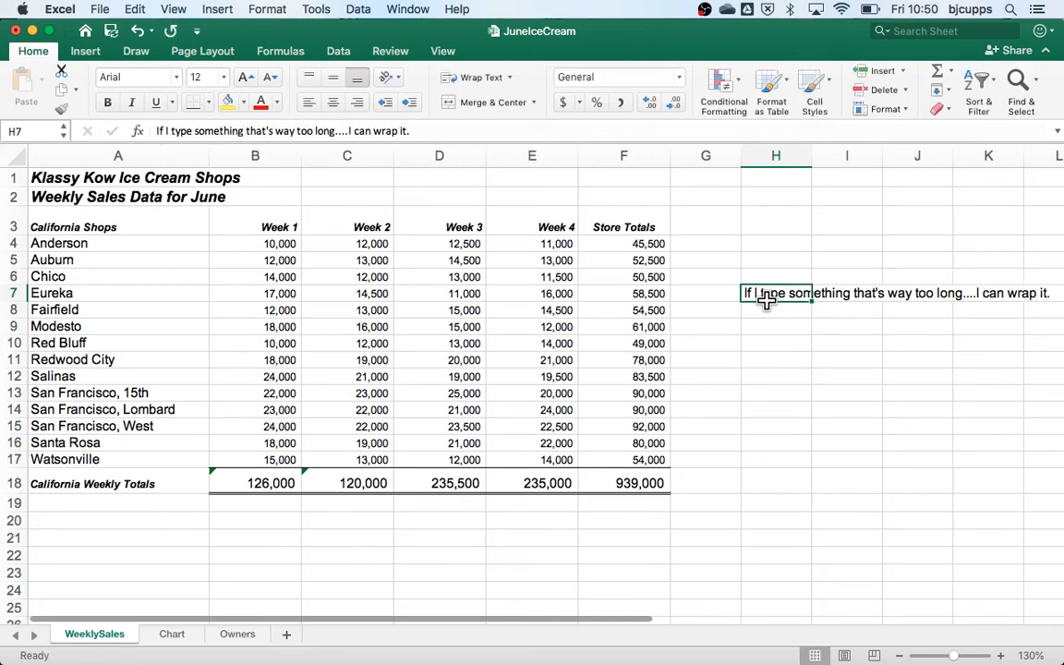
pyautogui.click(829, 293)
pyautogui.click(897, 294)
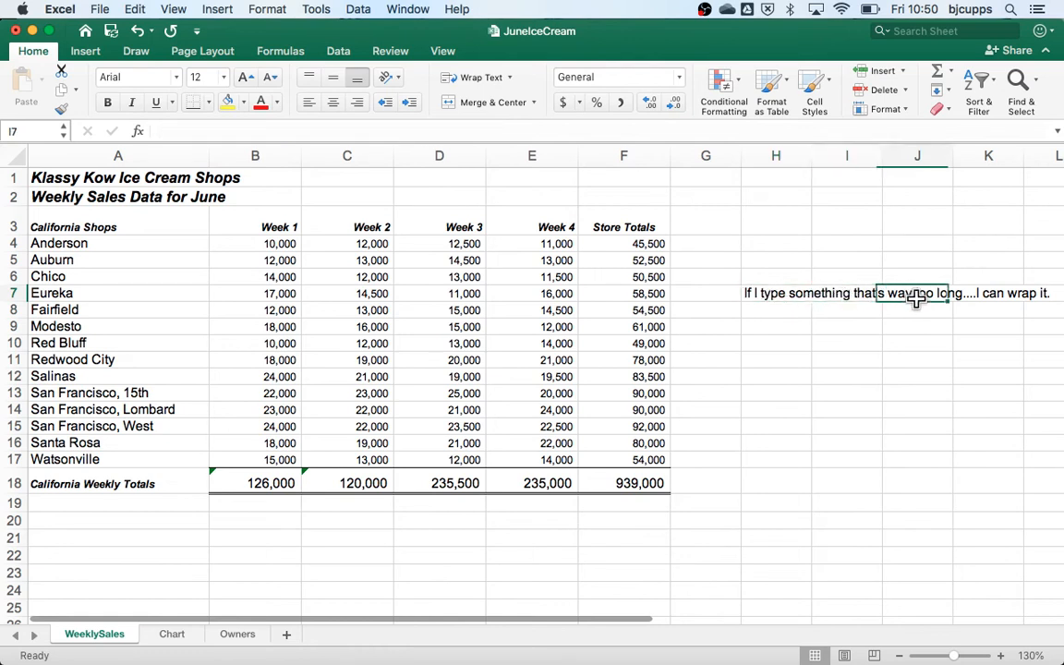
pyautogui.click(773, 293)
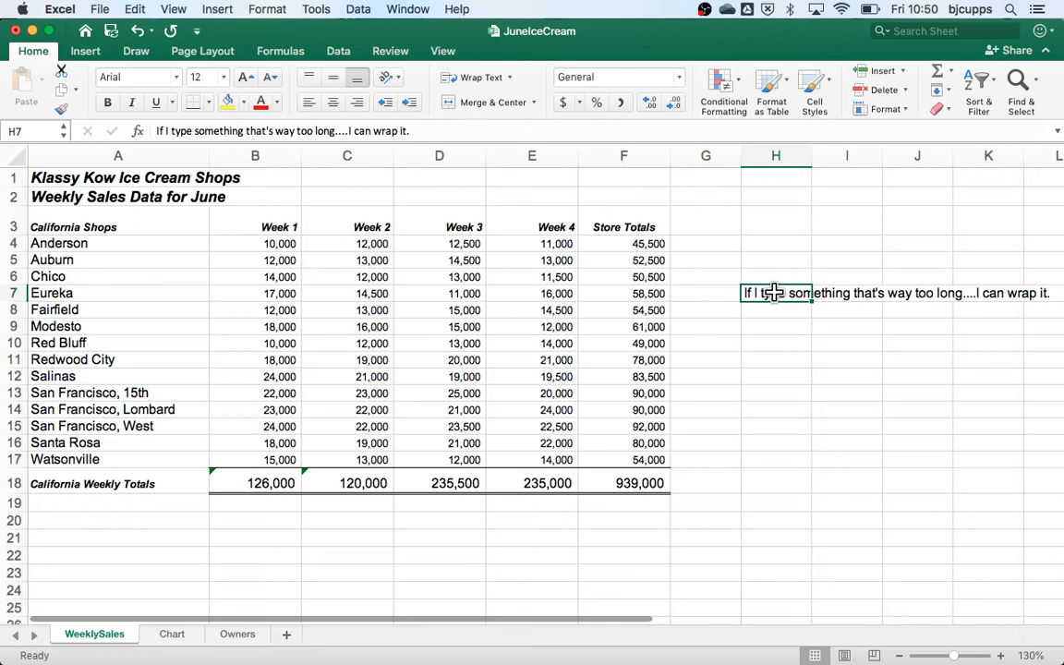
pyautogui.click(476, 78)
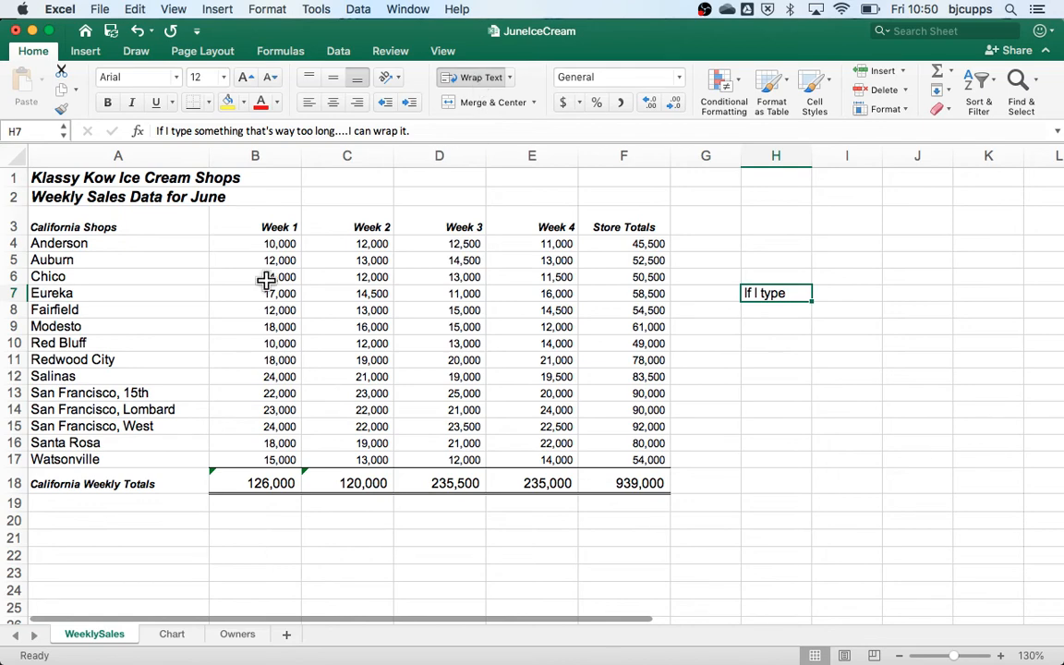
pyautogui.moveTo(19, 301); pyautogui.dragTo(18, 399)
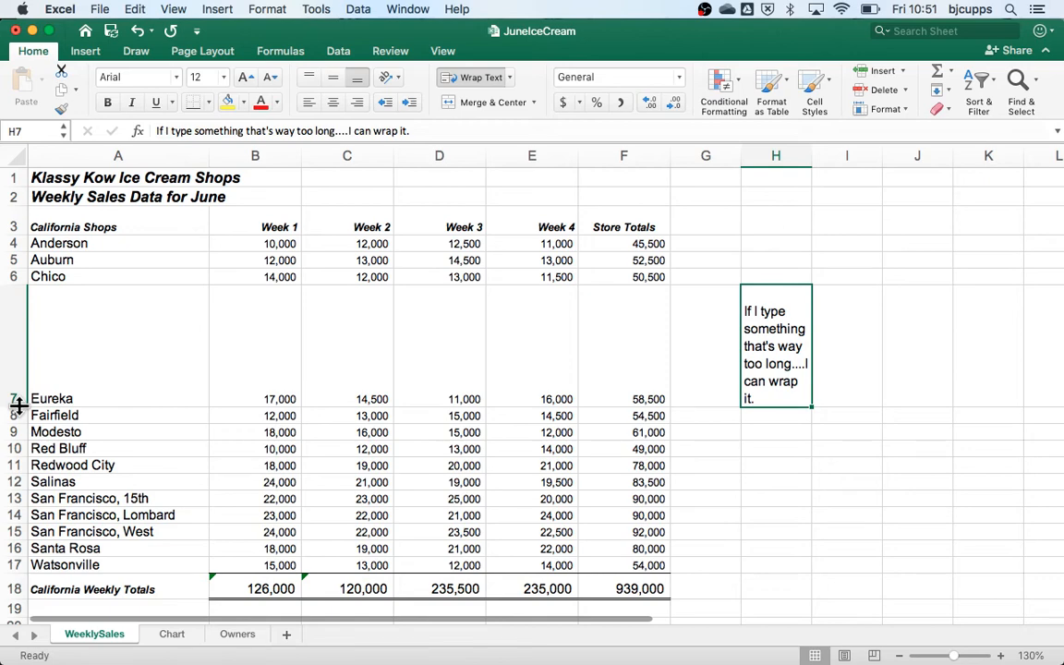
# - Undo the row 7 height increase and the text wrapping in H7
pyautogui.press('super+z')
pyautogui.press('super+z')
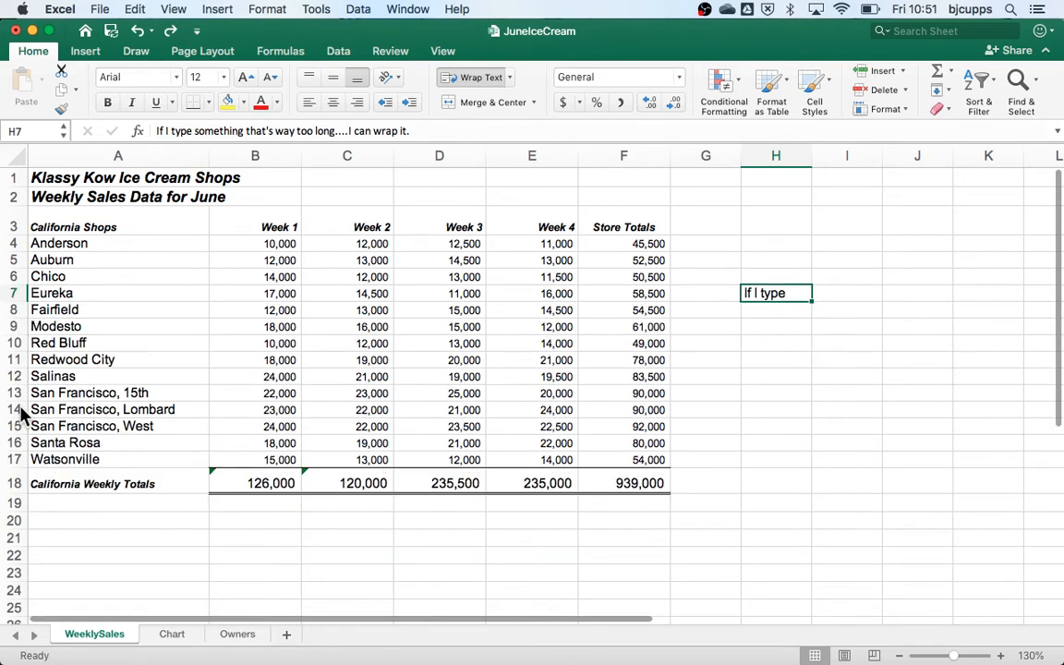
pyautogui.press('super+z')
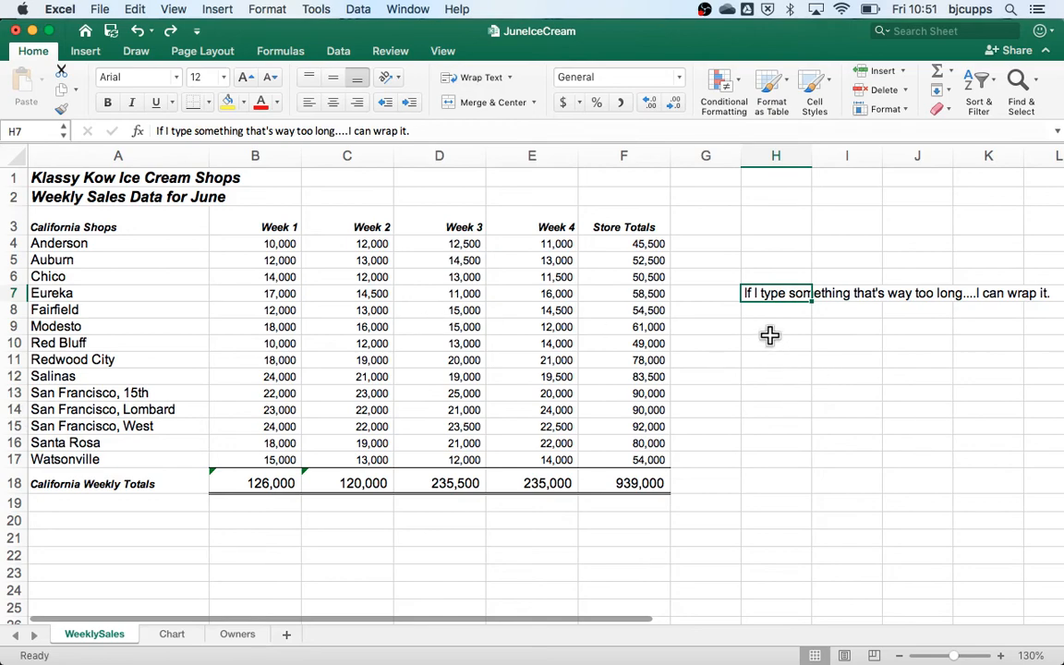
# - Clear the long text from H7 by copying the empty cell H9 over it
pyautogui.click(770, 332)
pyautogui.press('super+c')
pyautogui.press('Up')
pyautogui.press('Up')
pyautogui.press('super+v')
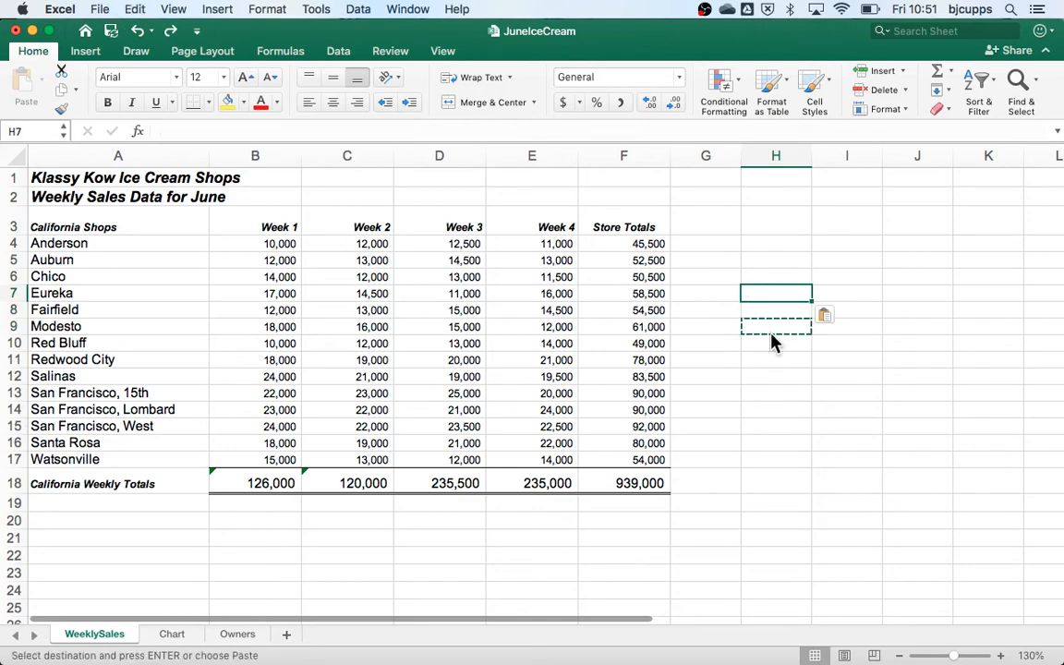
pyautogui.press('Escape')
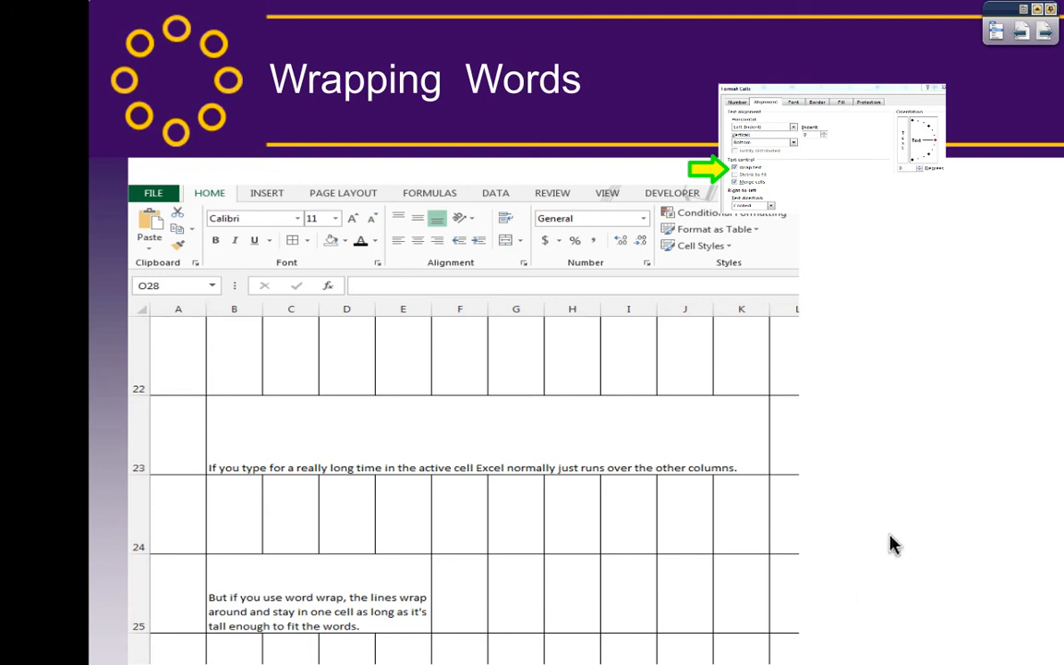
# - Advance the slides to "Changing Cell Orientation" and return to the JuneIceCream workbook in Excel
pyautogui.press('Right')
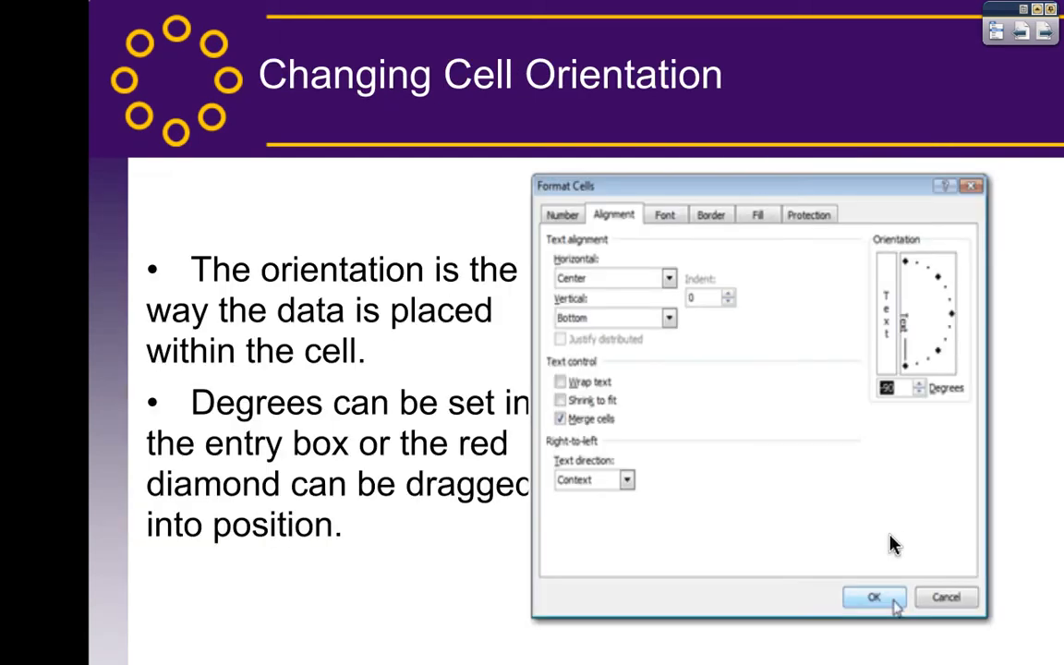
pyautogui.hotkey('ctrl', 'Left')
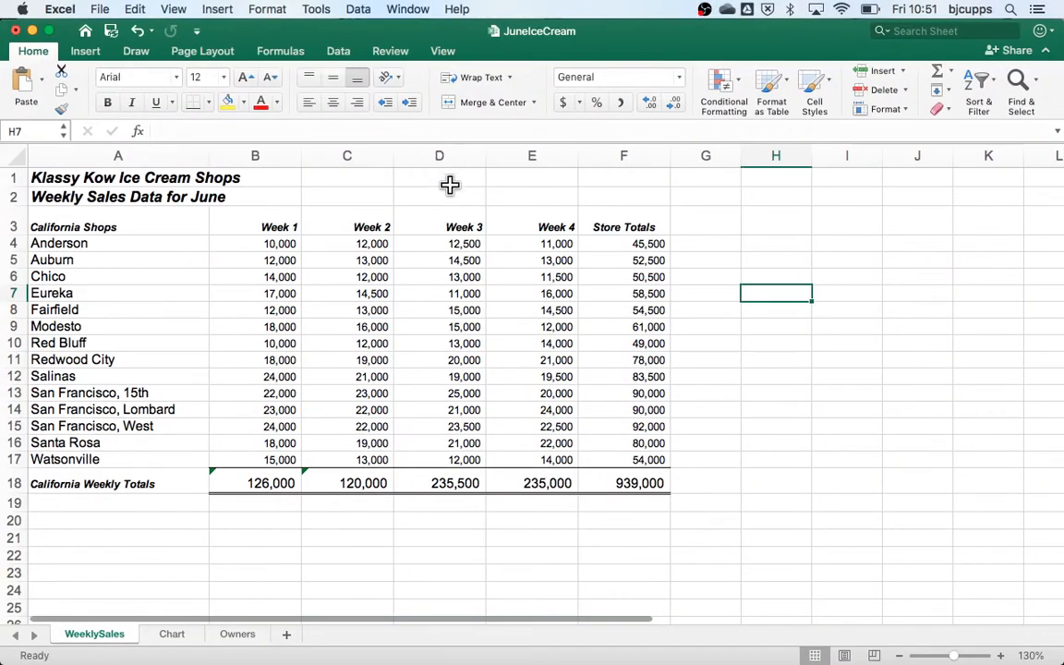
# - Angle the headings in B3:F3 counterclockwise and make row 3 tall enough to show them fully
pyautogui.moveTo(268, 221); pyautogui.dragTo(606, 222)
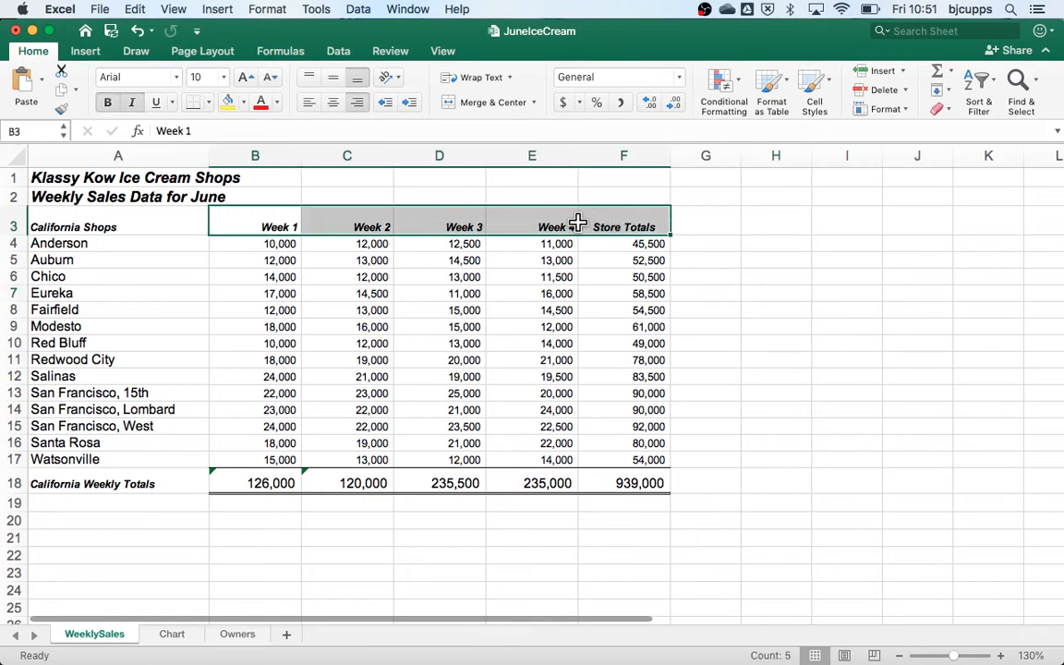
pyautogui.click(399, 78)
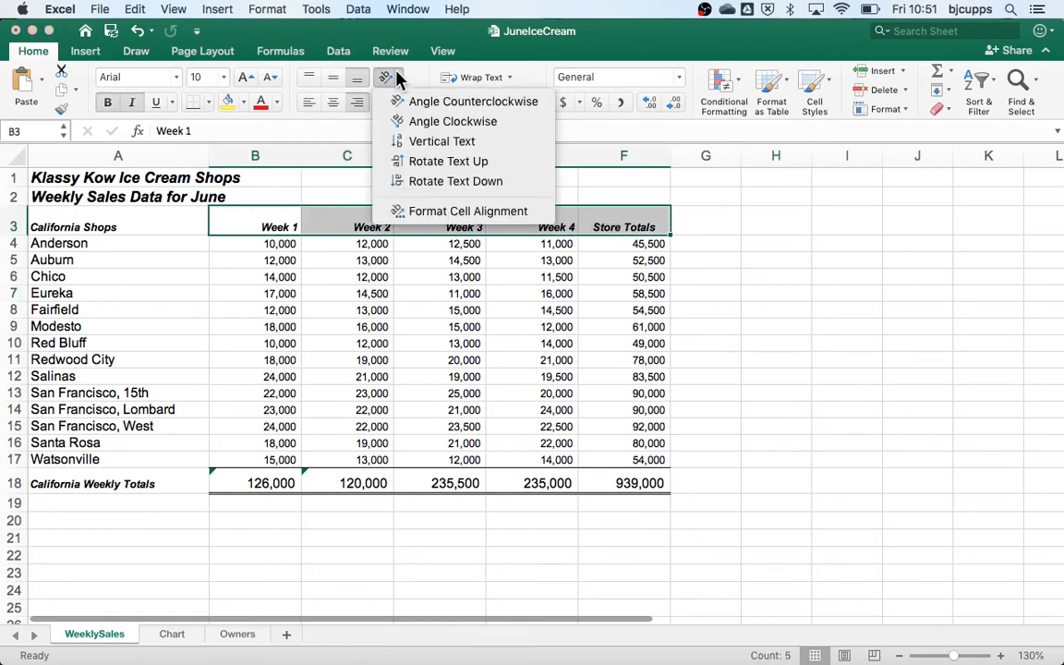
pyautogui.click(434, 104)
pyautogui.click(127, 276)
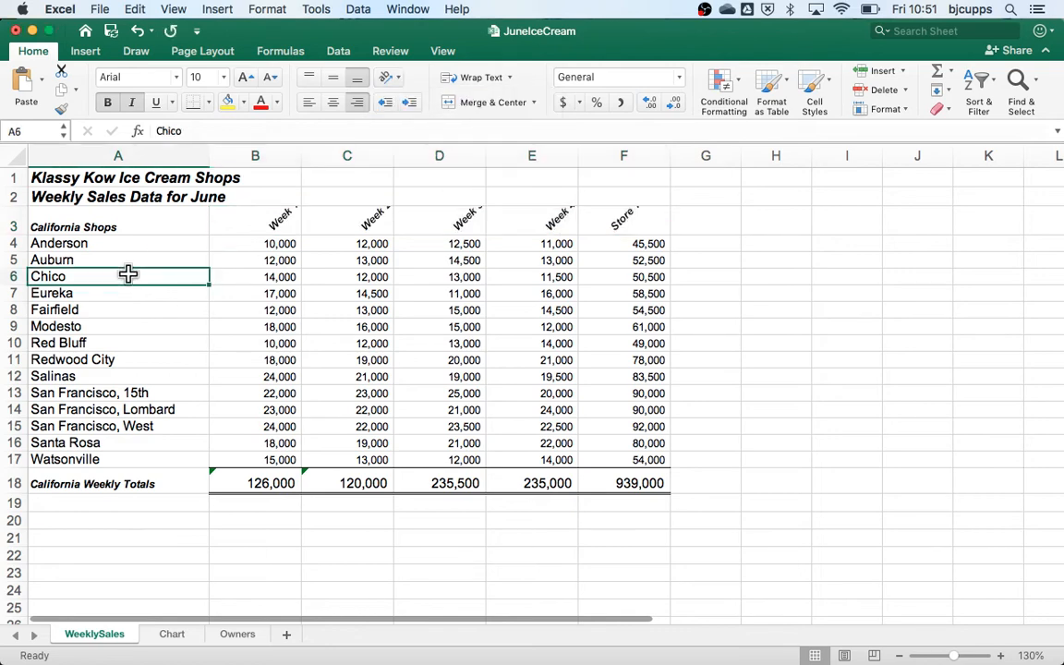
pyautogui.moveTo(21, 237); pyautogui.dragTo(20, 275)
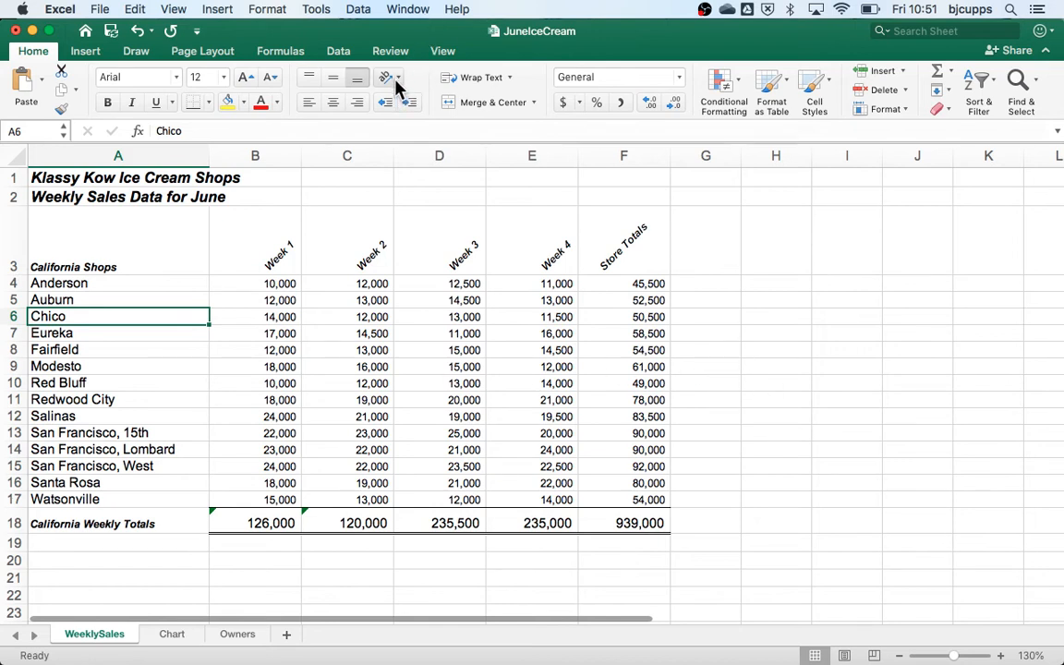
# - Reduce the text orientation angle of headings B3:F3 to a slight upward tilt in the cell alignment settings
pyautogui.moveTo(254, 221); pyautogui.dragTo(627, 240)
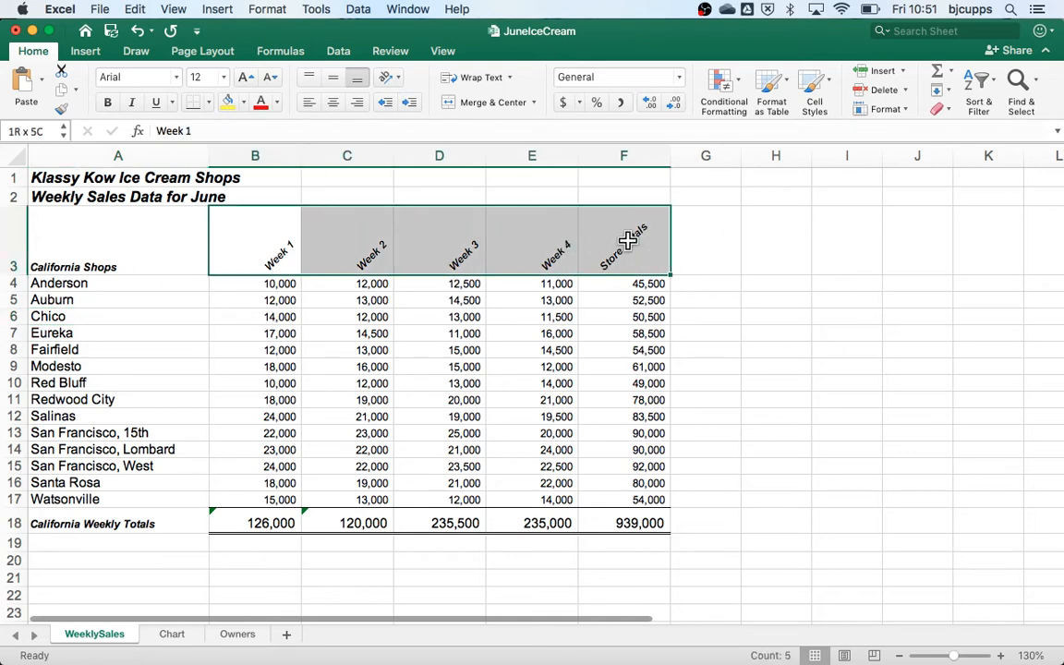
pyautogui.click(391, 77)
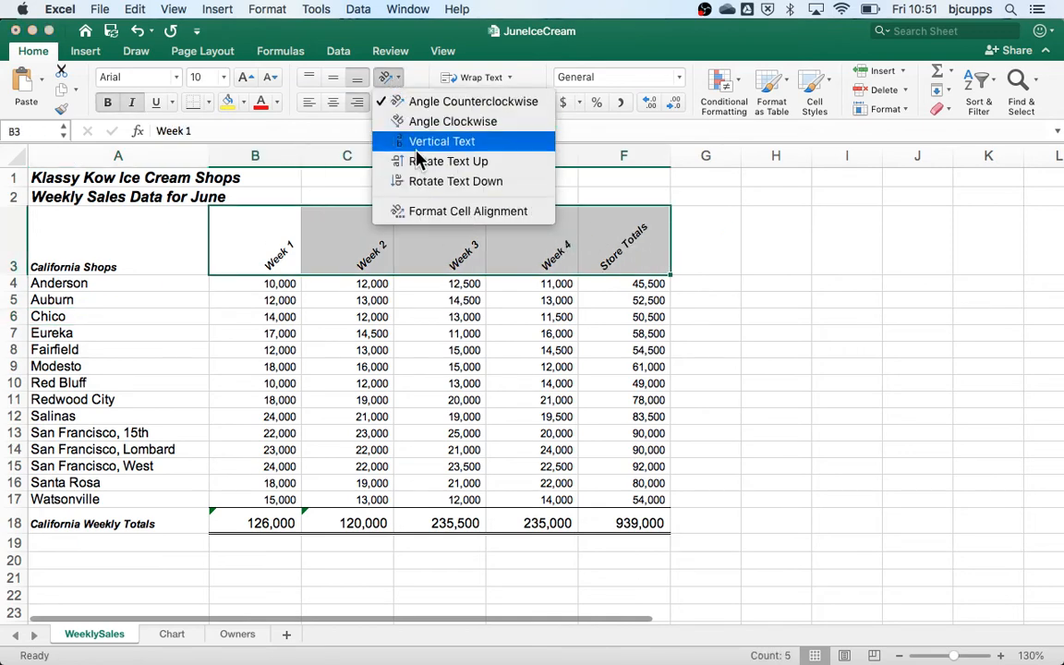
pyautogui.click(381, 77)
pyautogui.press('super+1')
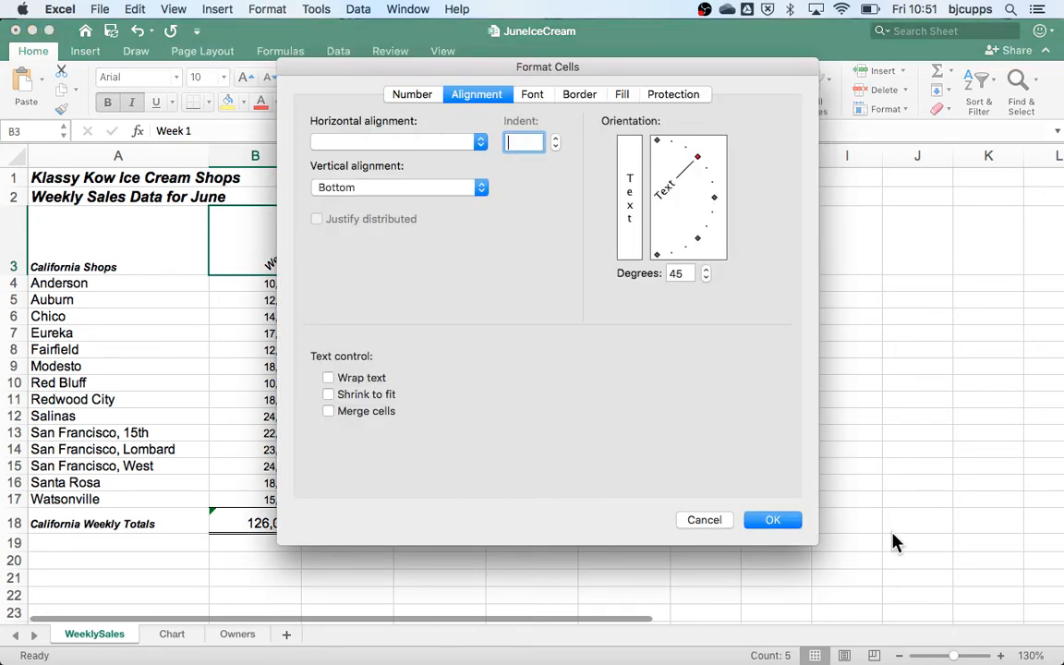
pyautogui.click(697, 158)
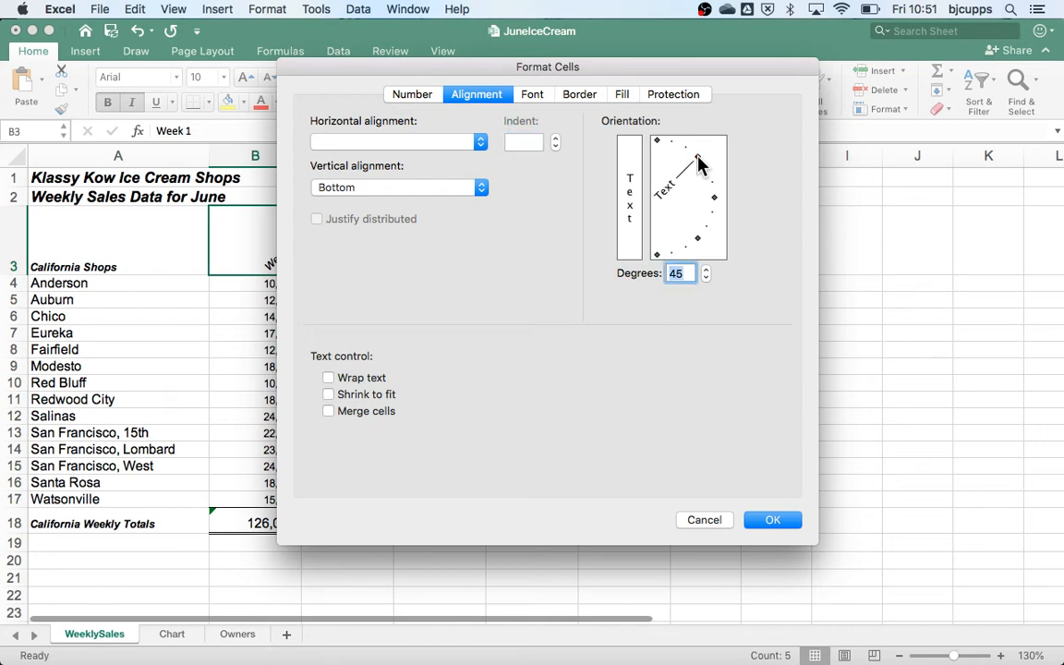
pyautogui.moveTo(698, 160); pyautogui.dragTo(724, 194)
pyautogui.click(772, 523)
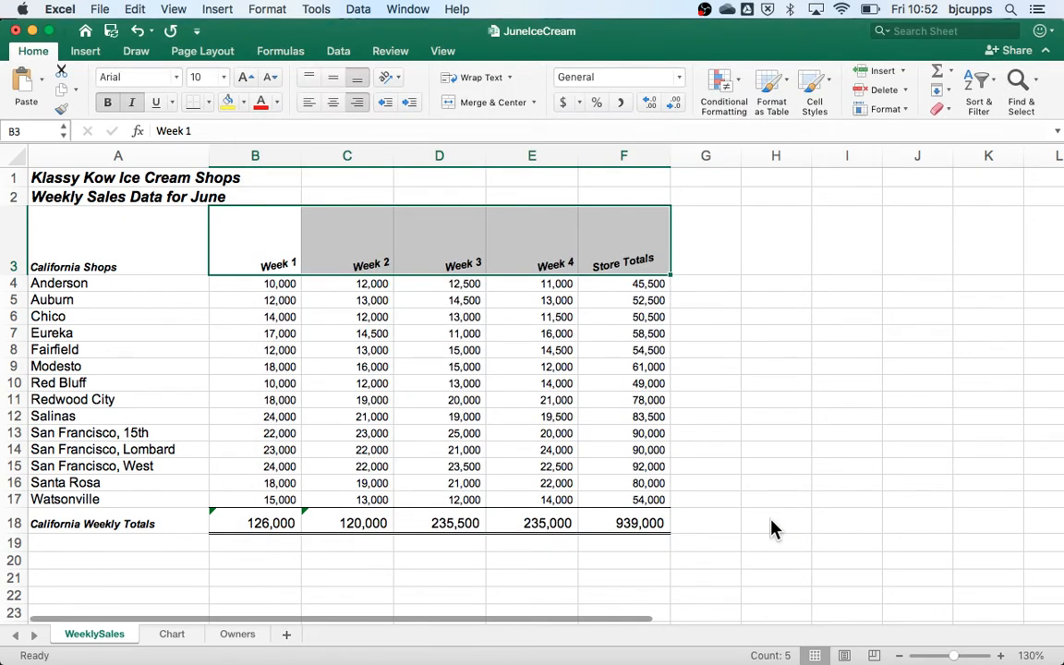
# - Undo the orientation changes to headings B3:F3 and the row 3 height increase, and select the empty cell G10
pyautogui.press('super+z')
pyautogui.press('super+z')
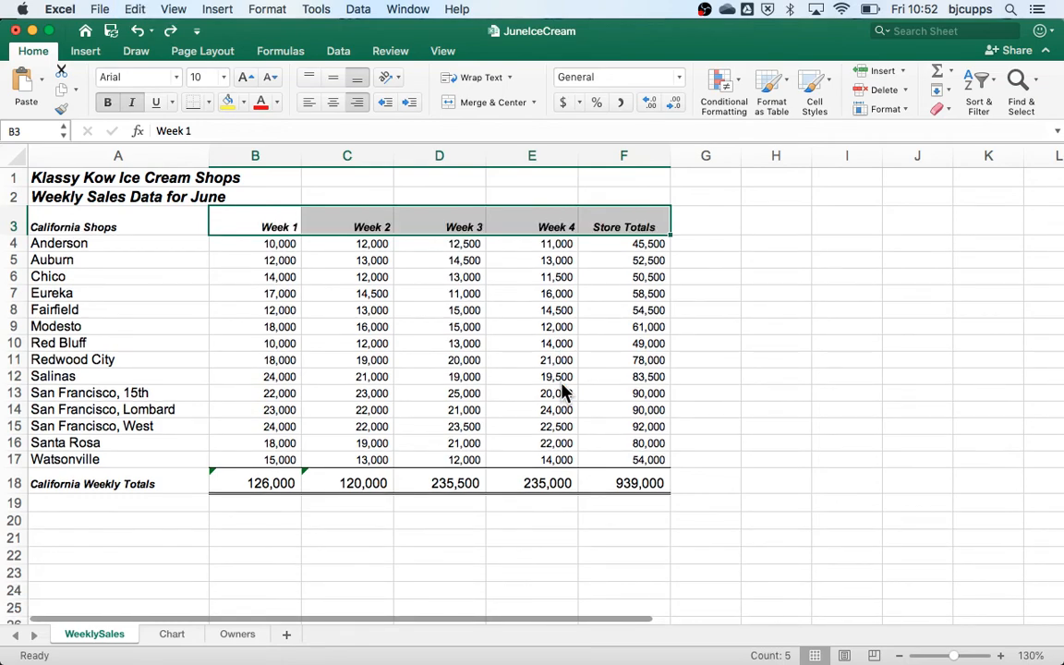
pyautogui.click(705, 348)
pyautogui.press('super+Tab')
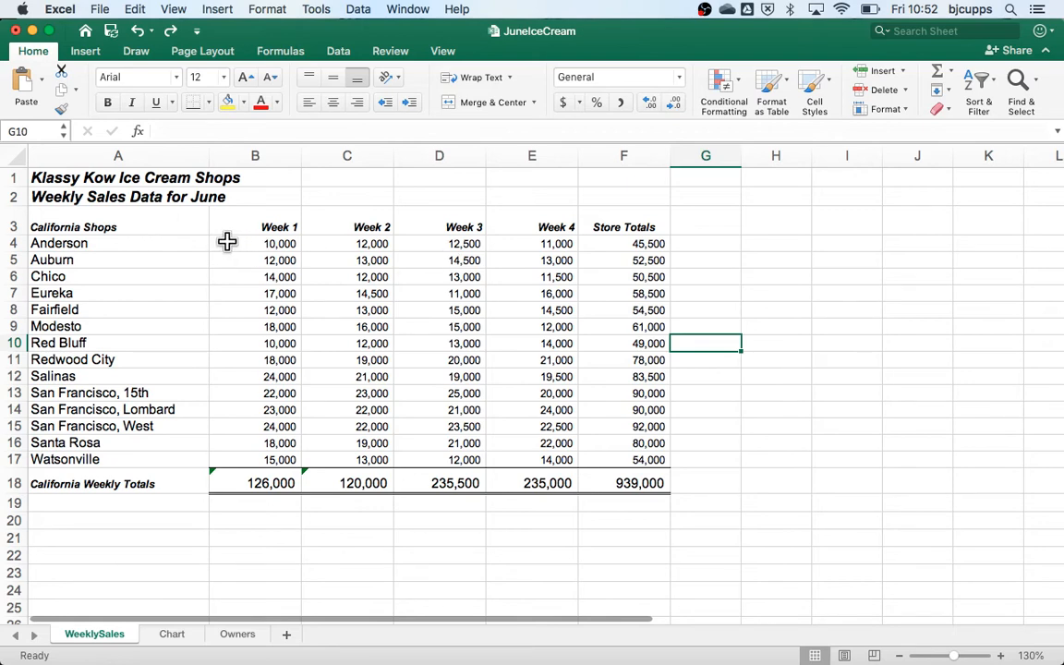
# - Try all borders on the sales table range A3:F17 and undo them
pyautogui.moveTo(141, 226); pyautogui.dragTo(631, 459)
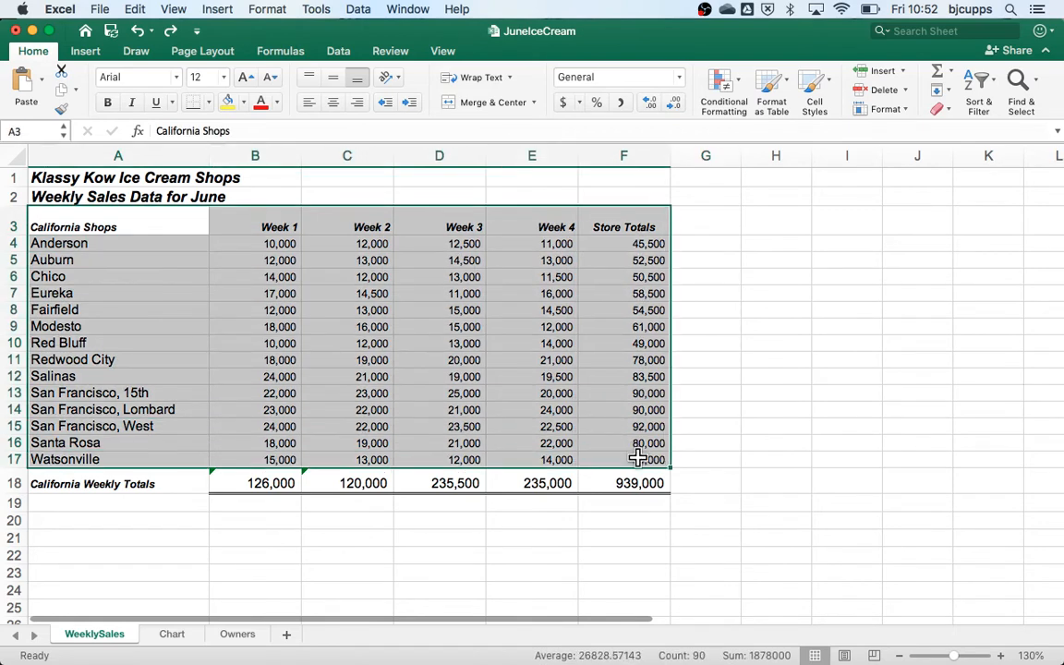
pyautogui.click(209, 103)
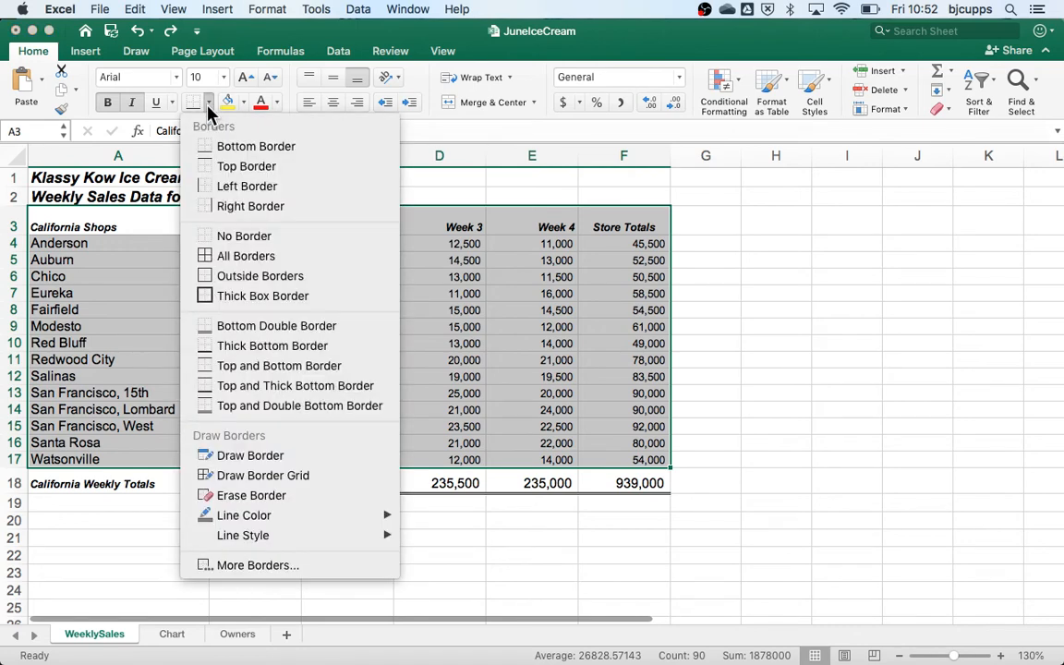
pyautogui.click(259, 258)
pyautogui.click(784, 396)
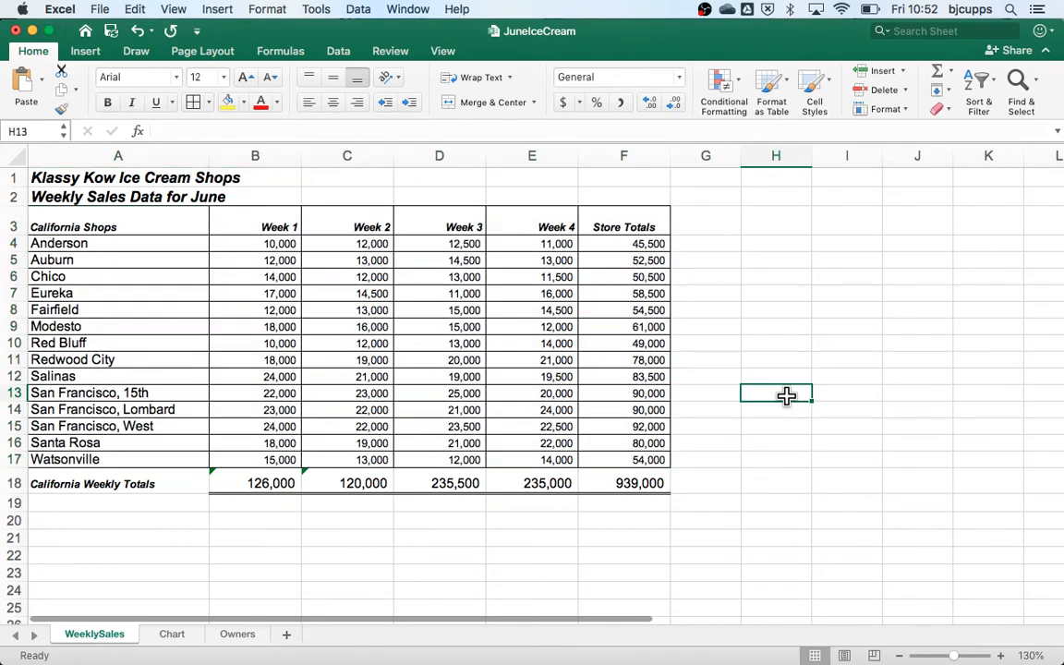
pyautogui.press('super+z')
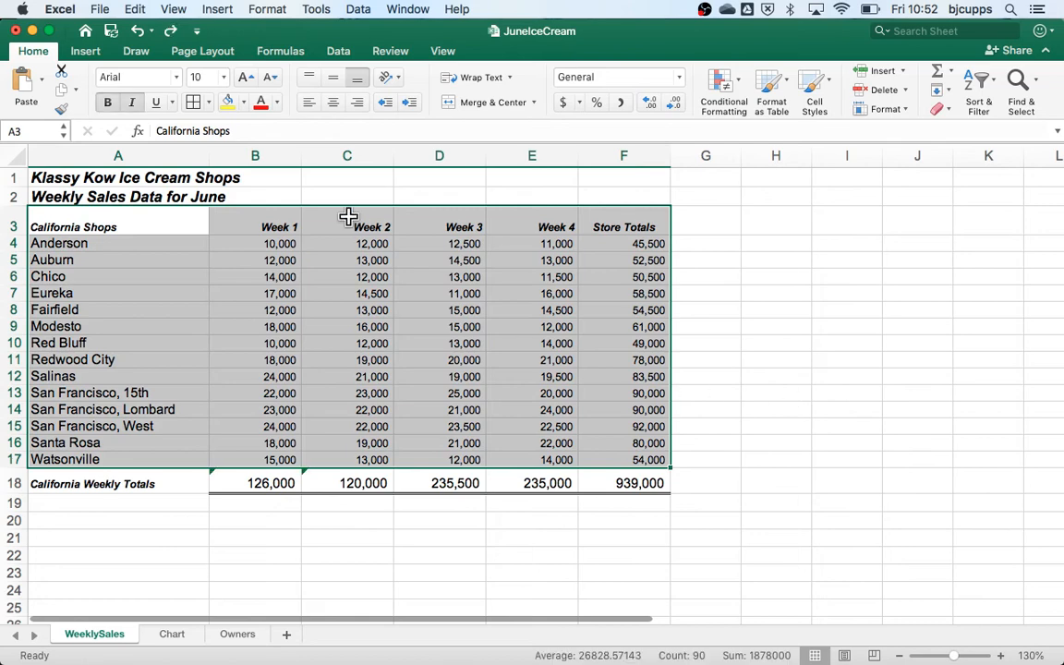
# - Try a thick box border around the sales table range A3:F17 and undo it
pyautogui.click(209, 104)
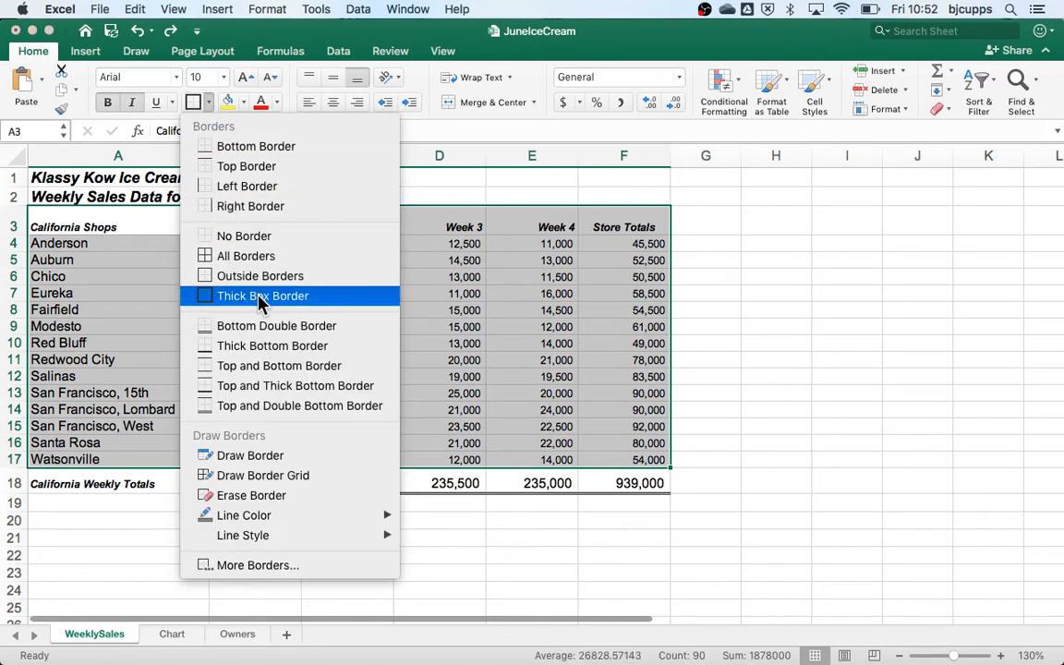
pyautogui.click(260, 297)
pyautogui.click(823, 381)
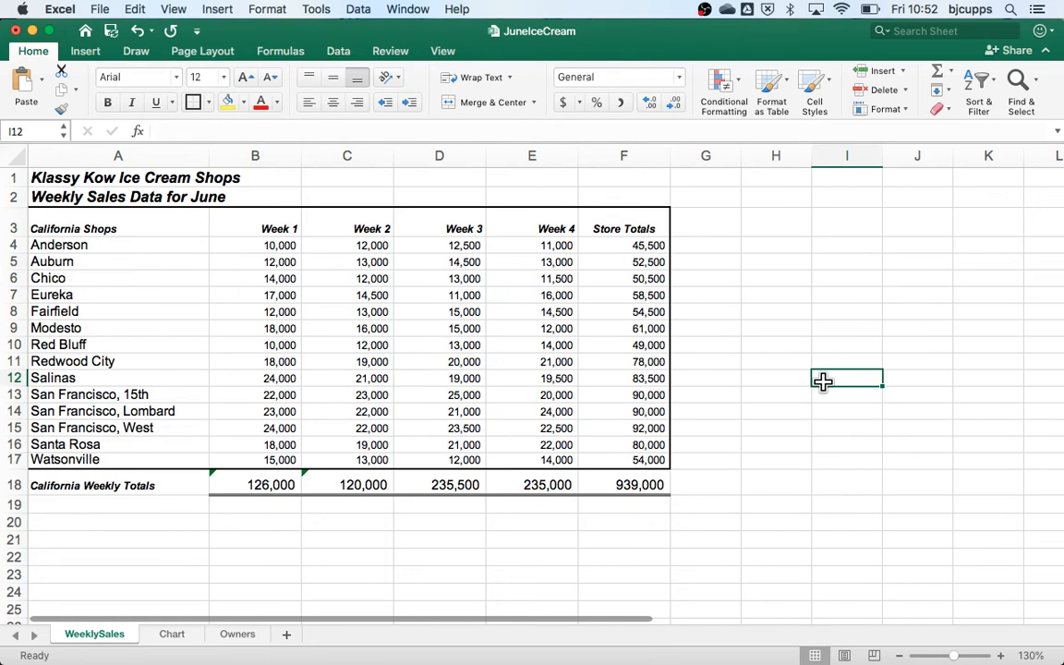
pyautogui.press('super+z')
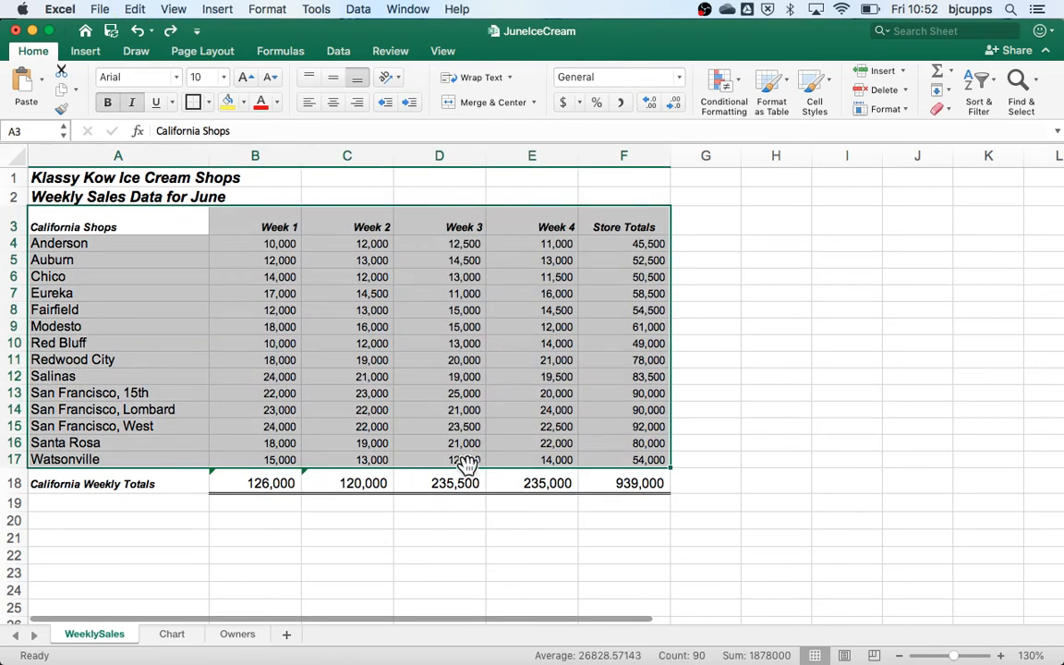
# - In the cell border settings for A3:F17, set a dark red, medium dash-dot line as the outline
pyautogui.press('super+1')
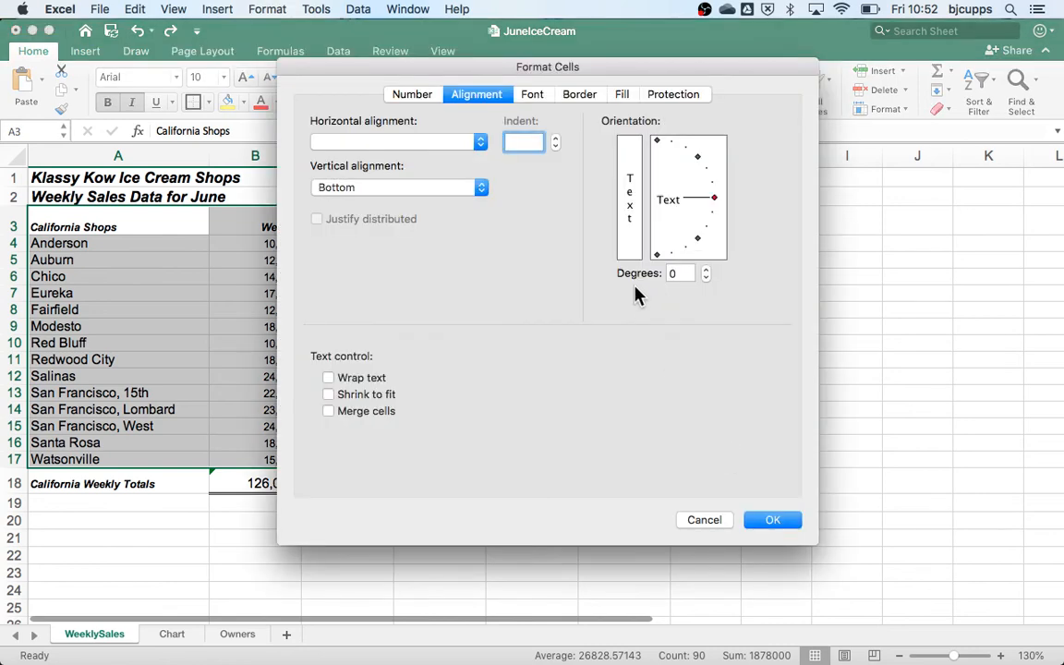
pyautogui.click(591, 96)
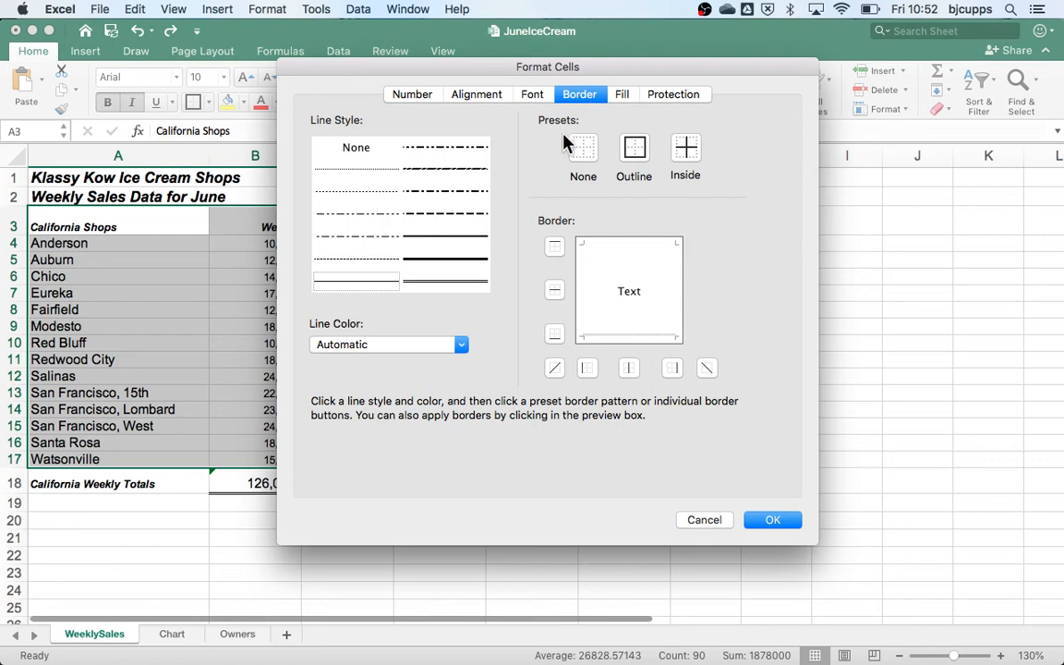
pyautogui.click(421, 348)
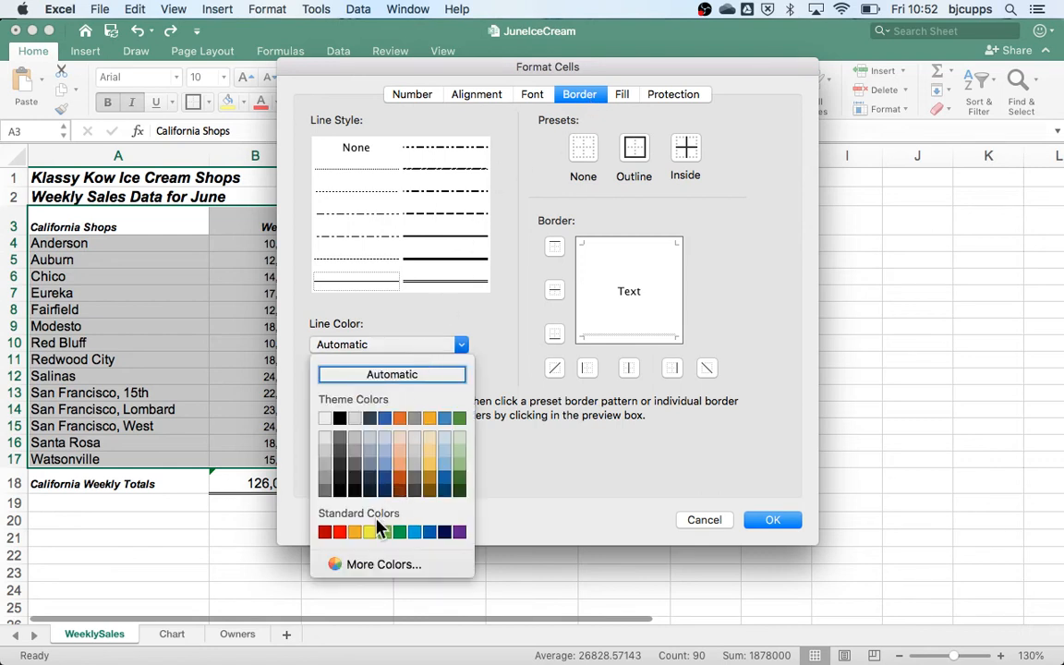
pyautogui.click(325, 532)
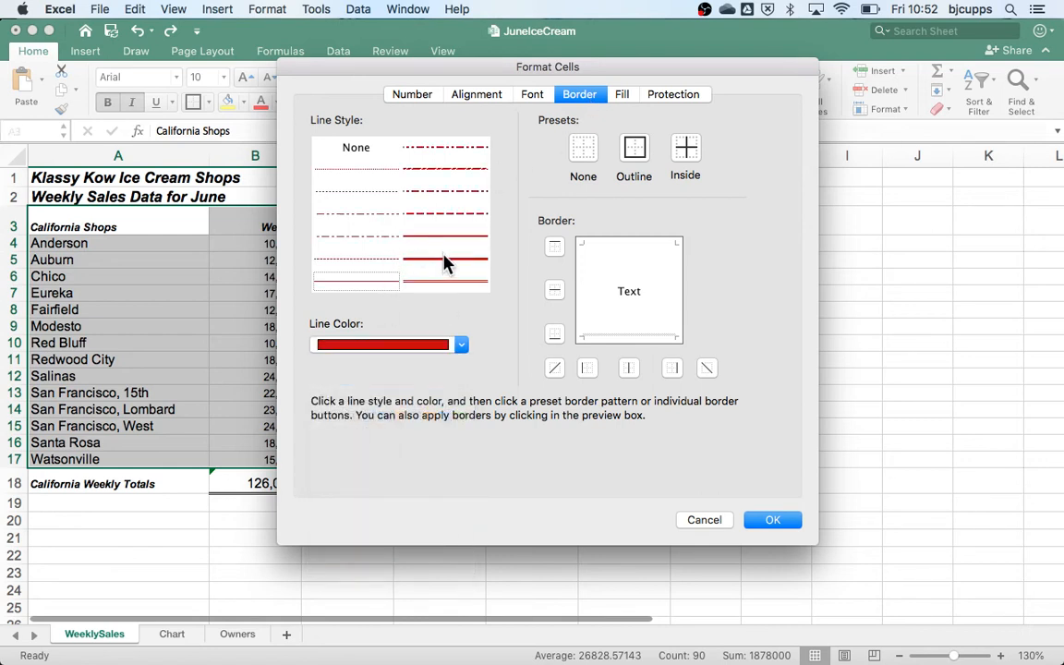
pyautogui.click(452, 148)
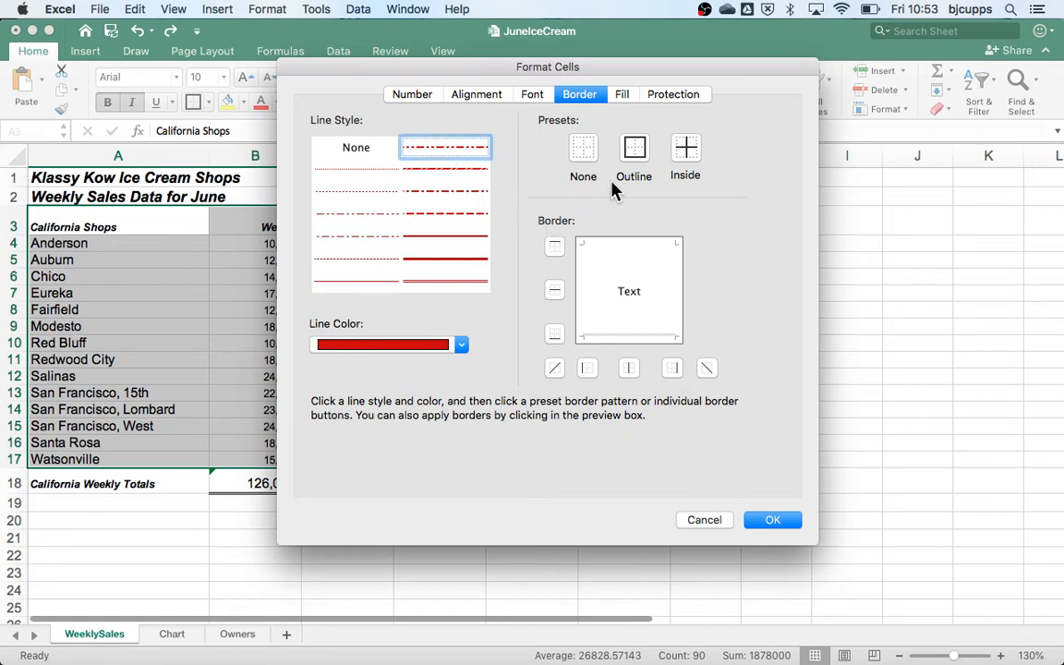
pyautogui.click(635, 157)
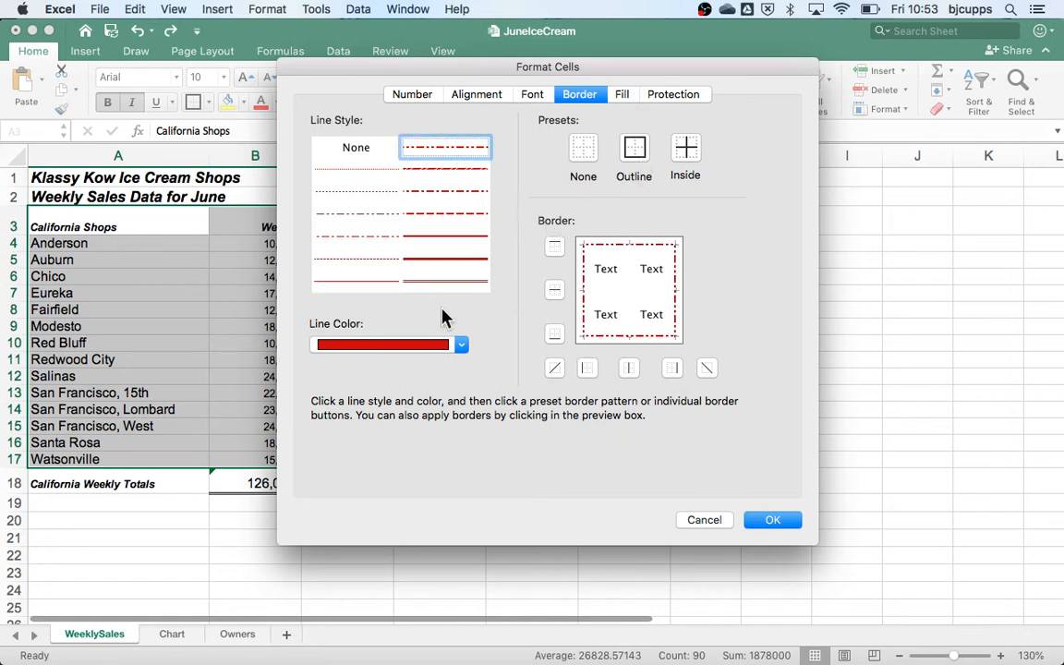
# - Add light blue double lines as inside borders, apply the border settings to A3:F17, and undo the applied borders
pyautogui.click(447, 281)
pyautogui.click(397, 344)
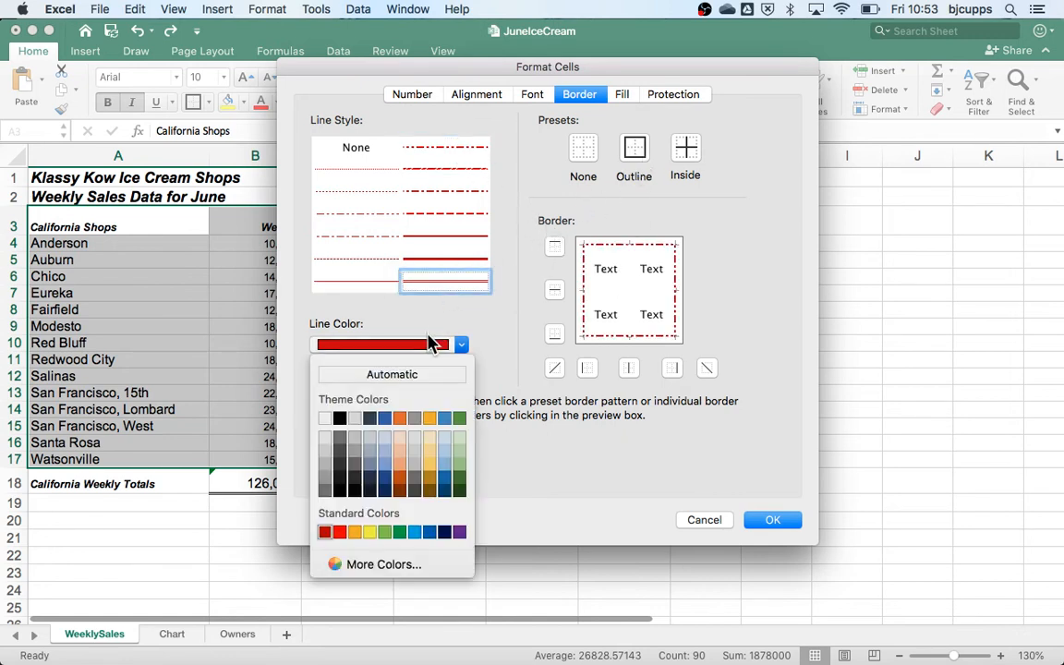
pyautogui.click(415, 532)
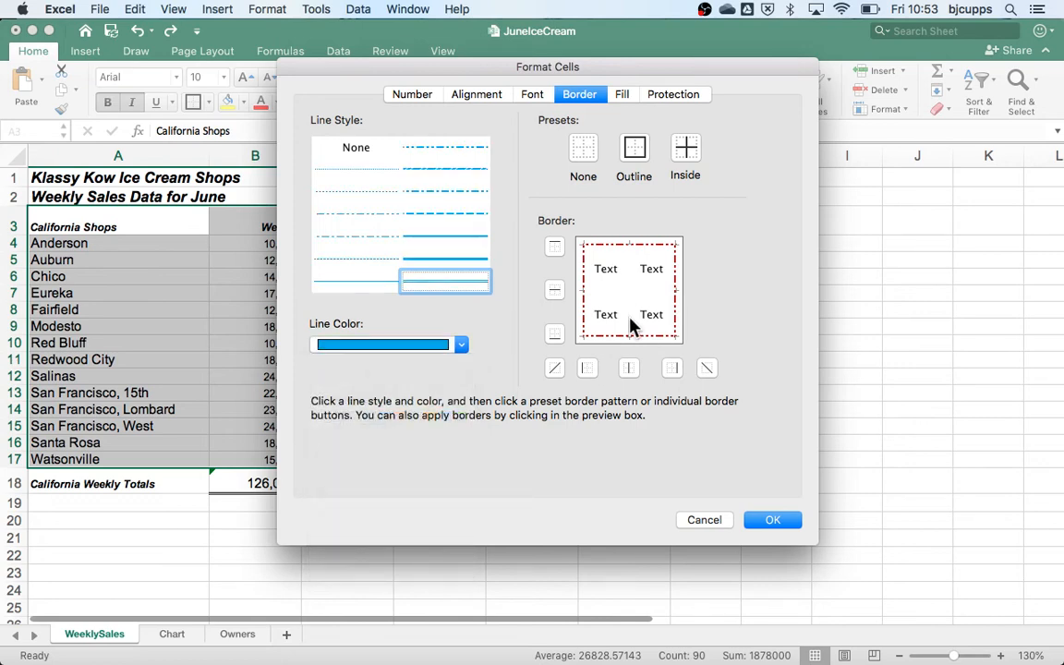
pyautogui.click(686, 150)
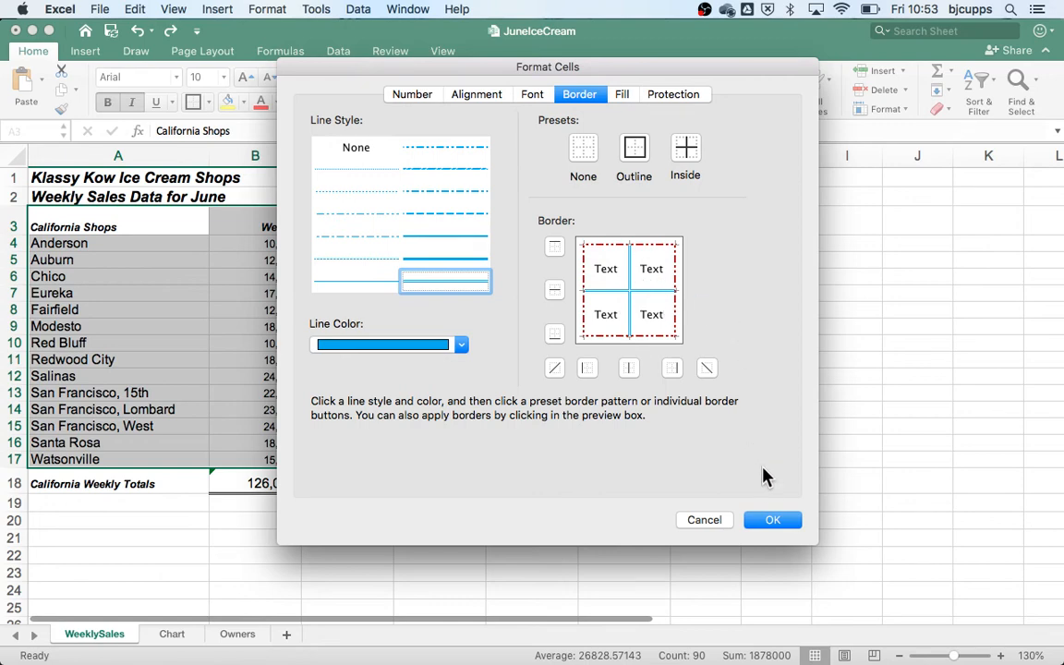
pyautogui.click(773, 521)
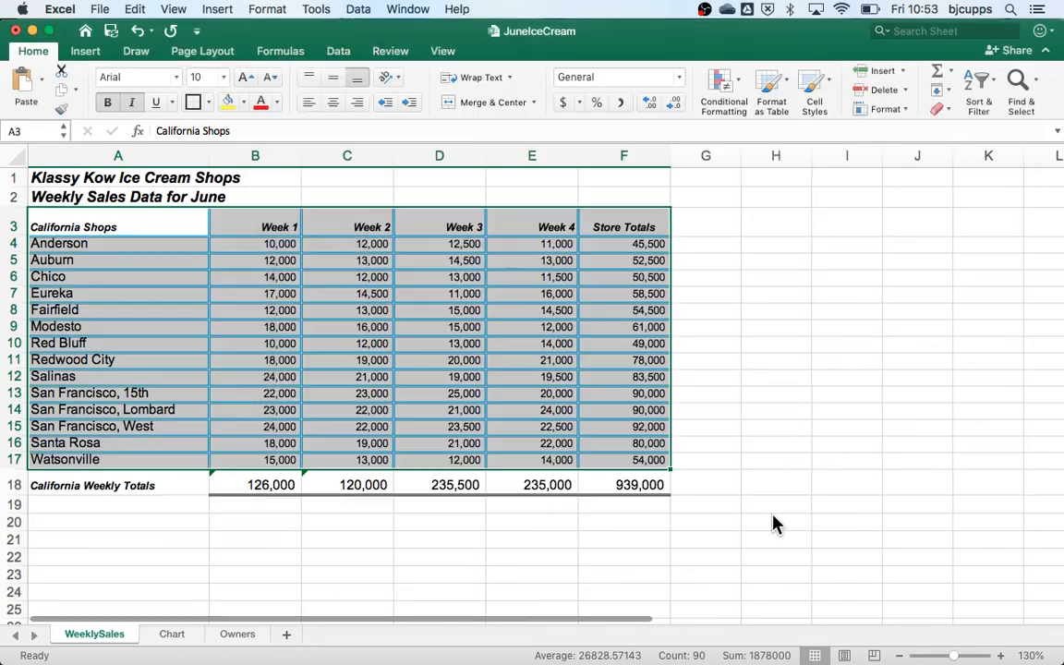
pyautogui.click(805, 444)
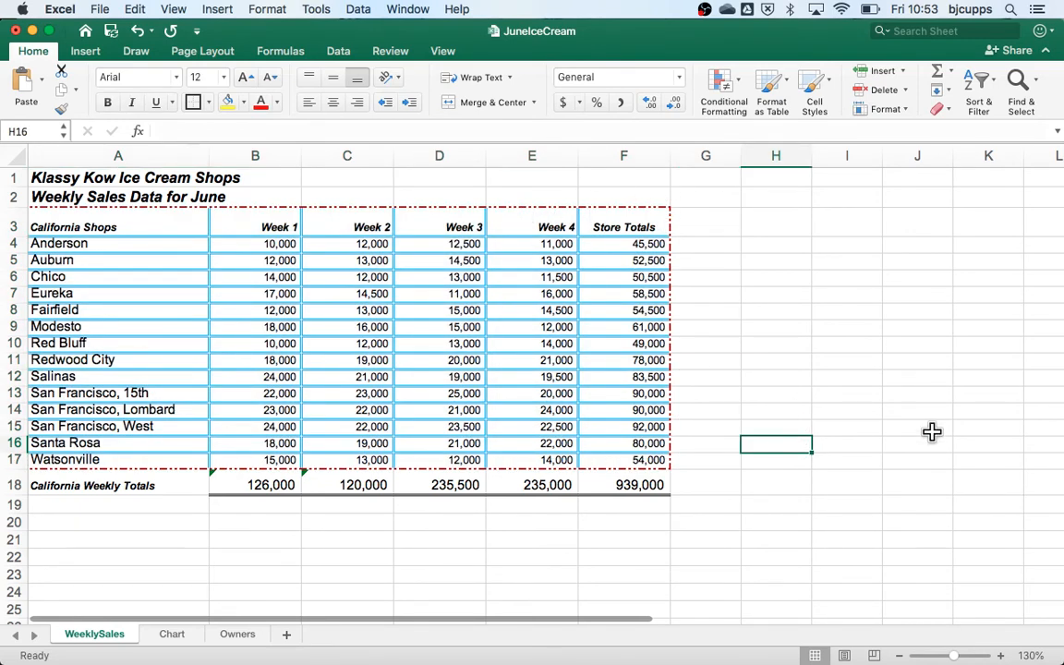
pyautogui.press('super+z')
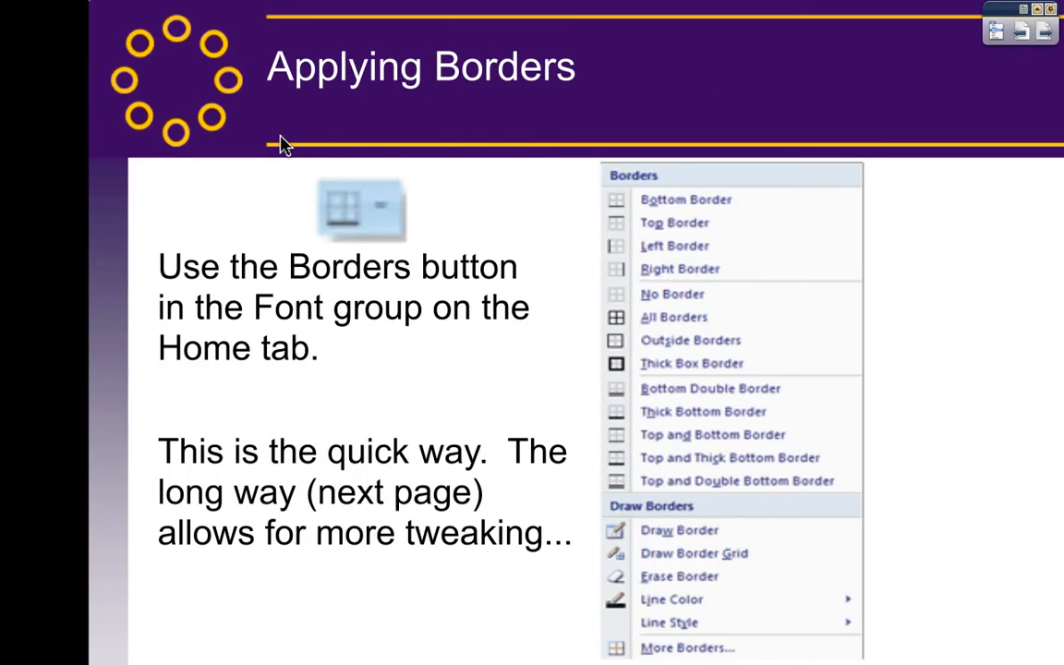
# - Advance the slides from "Applying Borders" to "Applying Fill"
pyautogui.press('Right')
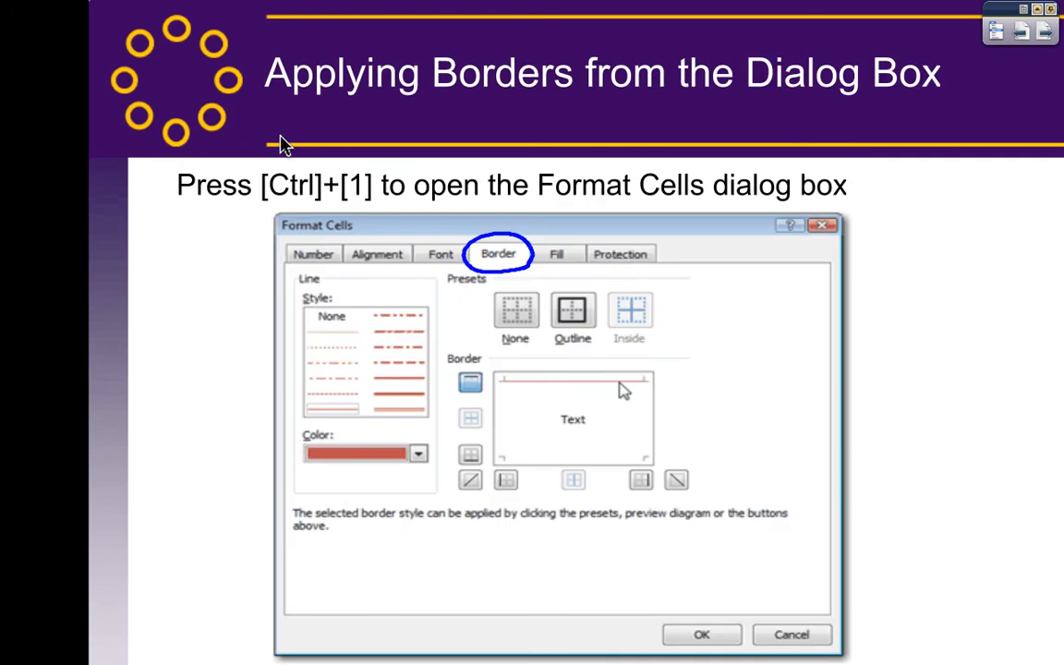
pyautogui.press('Right')
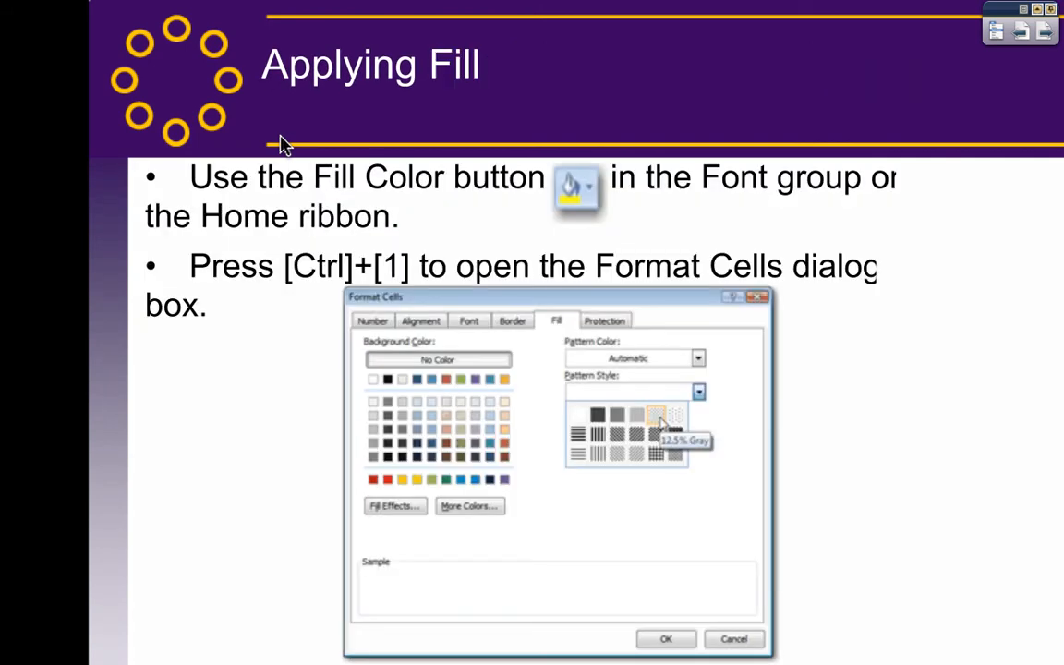